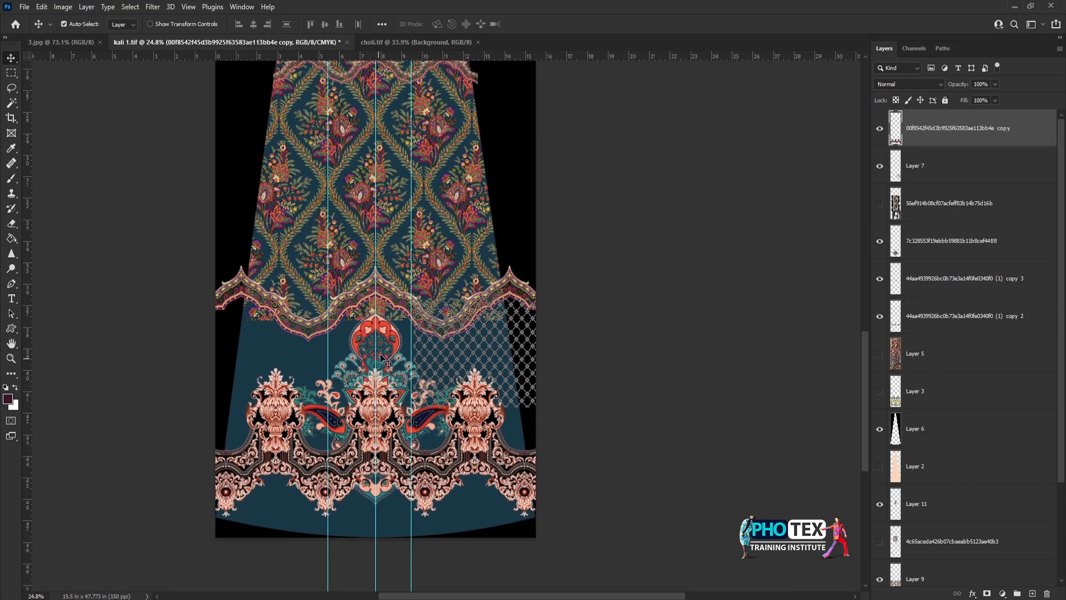
# Step: Scale down the red and teal paisley motif and position it above the central ornament of the bottom border
pyautogui.click(430, 414)
pyautogui.hotkey('ctrl', 't')
pyautogui.moveTo(479, 505); pyautogui.dragTo(413, 443)
pyautogui.moveTo(362, 359); pyautogui.dragTo(394, 354)
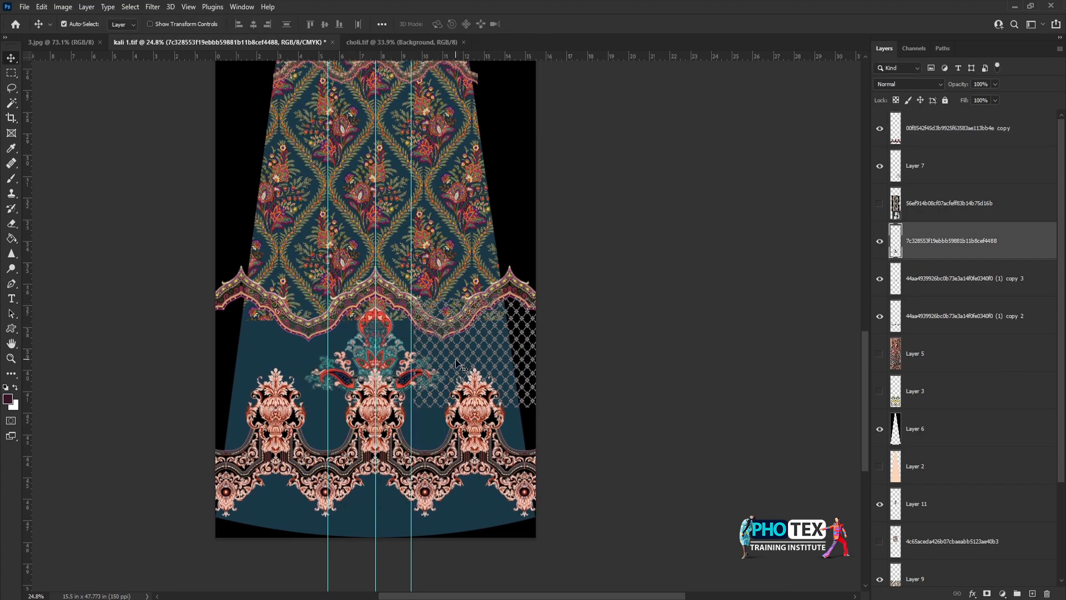
# Step: Duplicate the lattice patch (Layer 7) upward over the panel's lower area and merge the copies into one layer
pyautogui.moveTo(457, 364); pyautogui.dragTo(481, 350)
pyautogui.scroll(5, 480, 350)
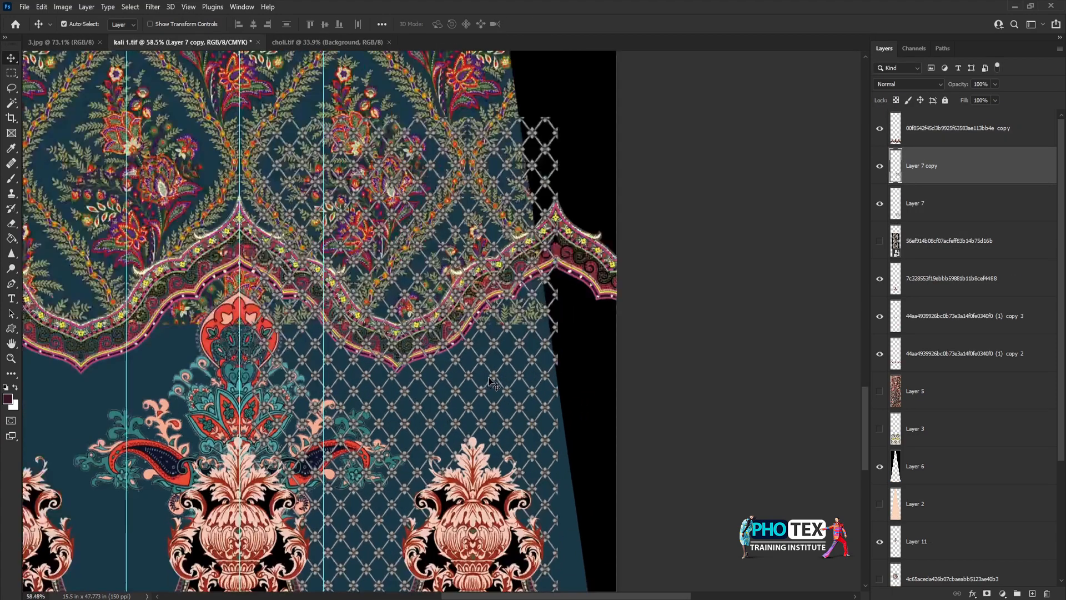
pyautogui.scroll(-4, 328, 477)
pyautogui.hotkey('ctrl', 'e')
# Step: Duplicate the merged lattice toward the panel's left half so the pattern spans the full width
pyautogui.hotkey('ctrl', 'alt', 't')
pyautogui.moveTo(343, 468); pyautogui.dragTo(242, 481)
pyautogui.press('Return')
pyautogui.hotkey('ctrl', 'e')
pyautogui.scroll(-5, 554, 466)
pyautogui.hotkey('ctrl', 'alt', 't')
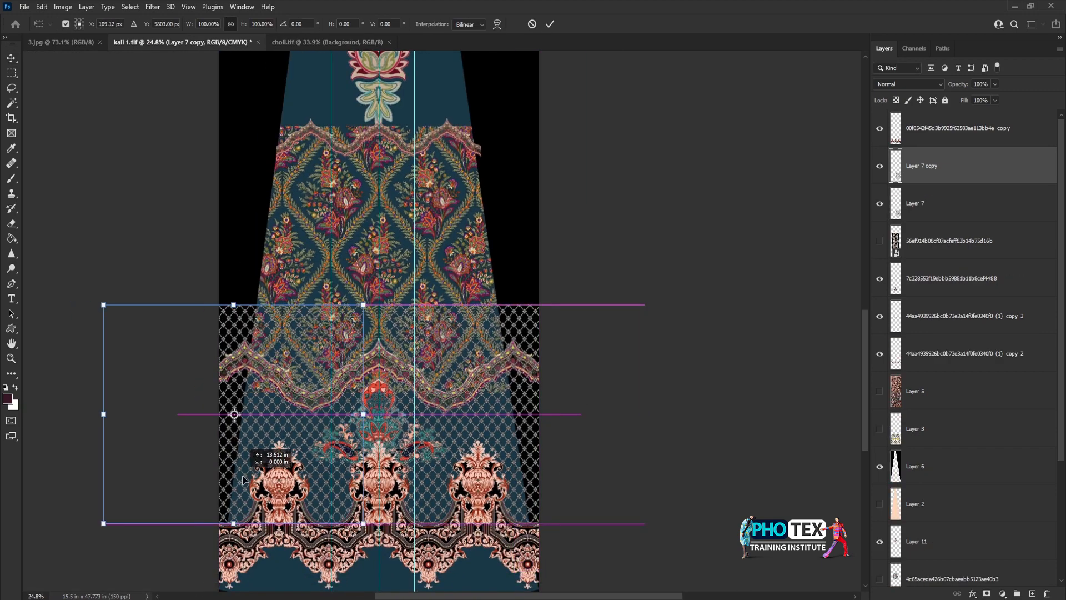
pyautogui.press('Return')
# Step: Send both lattice layers behind the other artwork and group them under a layer mask
pyautogui.hotkey('ctrl', 'shift', ']')
pyautogui.hotkey('ctrl', 'shift', '[')
pyautogui.hotkey('ctrl', ']')
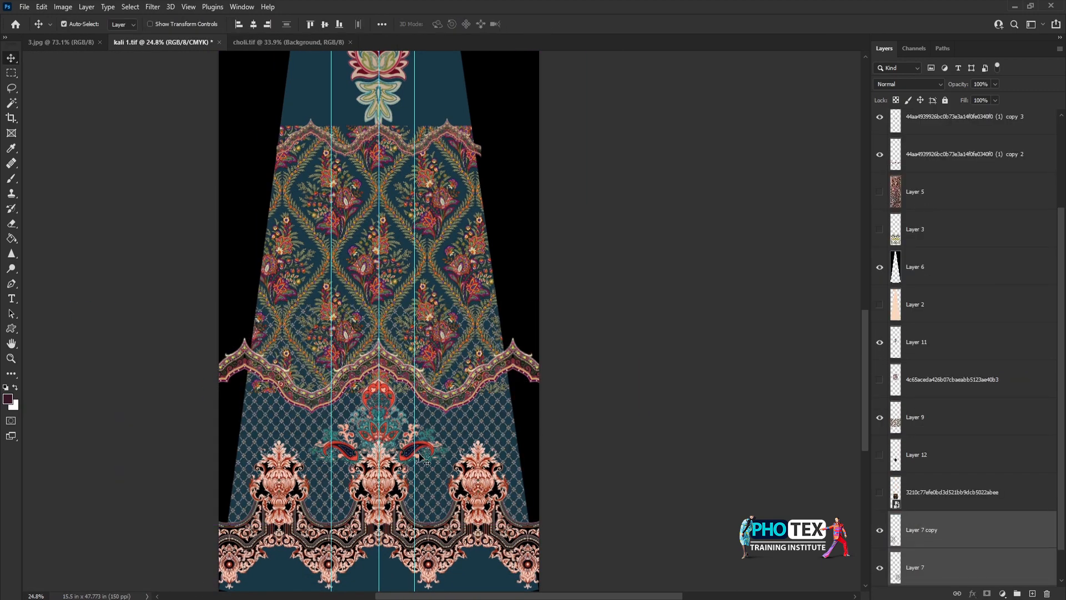
pyautogui.moveTo(423, 460); pyautogui.dragTo(422, 362)
pyautogui.hotkey('ctrl', 'g')
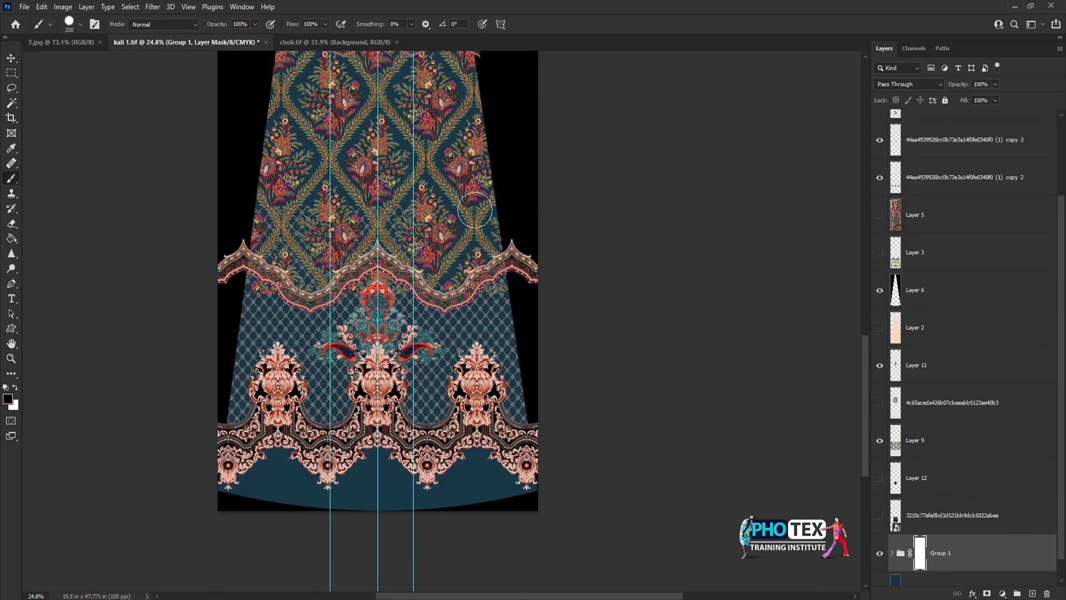
# Step: Add a layer mask to the floral pattern (Layer 9) and hide the part below the lower wavy border
pyautogui.click(945, 439)
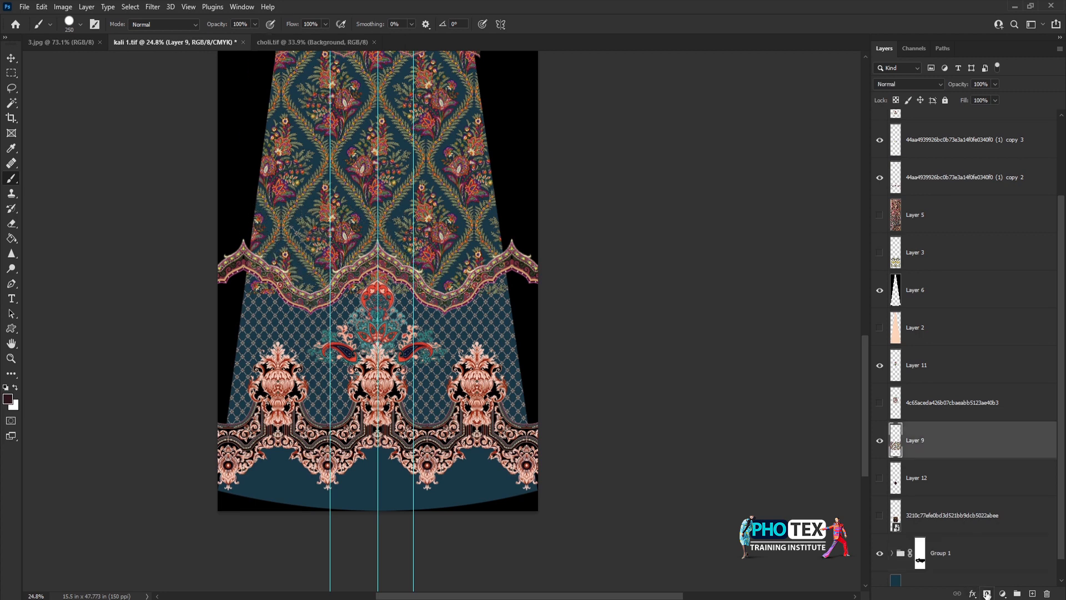
pyautogui.moveTo(231, 349); pyautogui.dragTo(522, 333)
pyautogui.press('v')
# Step: Bring the black panel silhouette (Layer 6) to the front of all layers
pyautogui.moveTo(536, 247); pyautogui.dragTo(491, 257)
pyautogui.click(490, 257)
pyautogui.hotkey('ctrl', 'shift', ']')
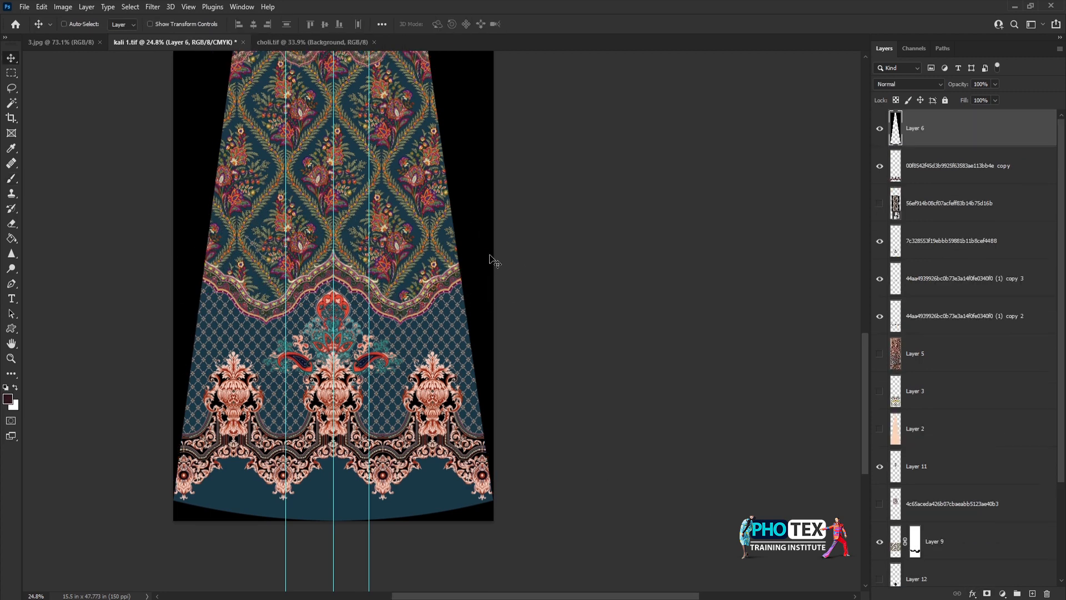
pyautogui.scroll(-2, 490, 257)
pyautogui.scroll(2, 356, 427)
# Step: Place a copy of the lattice in the upper part of the panel, behind the teardrop ornament
pyautogui.moveTo(279, 444); pyautogui.dragTo(271, 426)
pyautogui.moveTo(451, 354); pyautogui.dragTo(429, 404)
pyautogui.moveTo(431, 338); pyautogui.dragTo(436, 394)
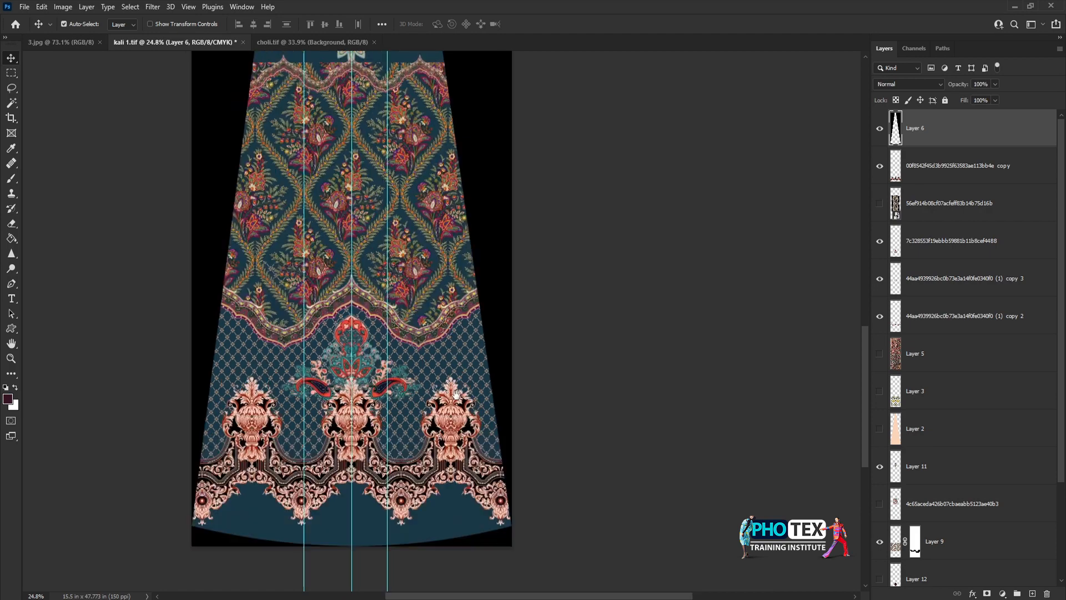
pyautogui.scroll(-3, 416, 361)
pyautogui.moveTo(417, 311); pyautogui.dragTo(423, 402)
pyautogui.hotkey('ctrl', 't')
pyautogui.moveTo(441, 531); pyautogui.dragTo(441, 371)
pyautogui.press('Return')
# Step: Paint on the Layer 9 mask to hide the floral pattern above the upper wavy border
pyautogui.click(922, 381)
pyautogui.scroll(3, 414, 416)
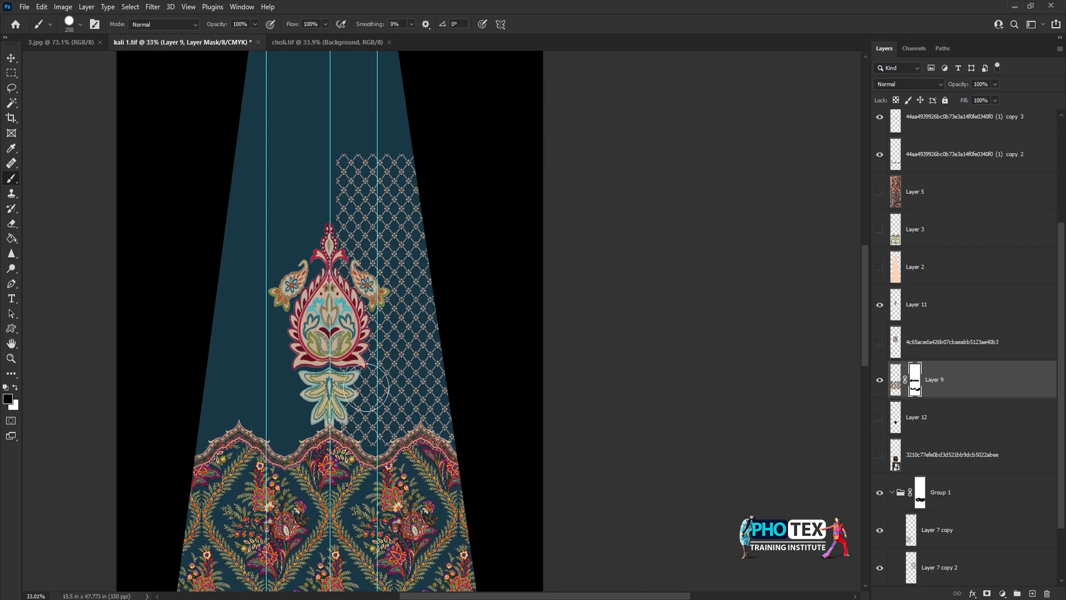
pyautogui.press('v')
# Step: Align the upper lattice copy with the wavy border and extend it across the panel's full width
pyautogui.moveTo(413, 395); pyautogui.dragTo(413, 414)
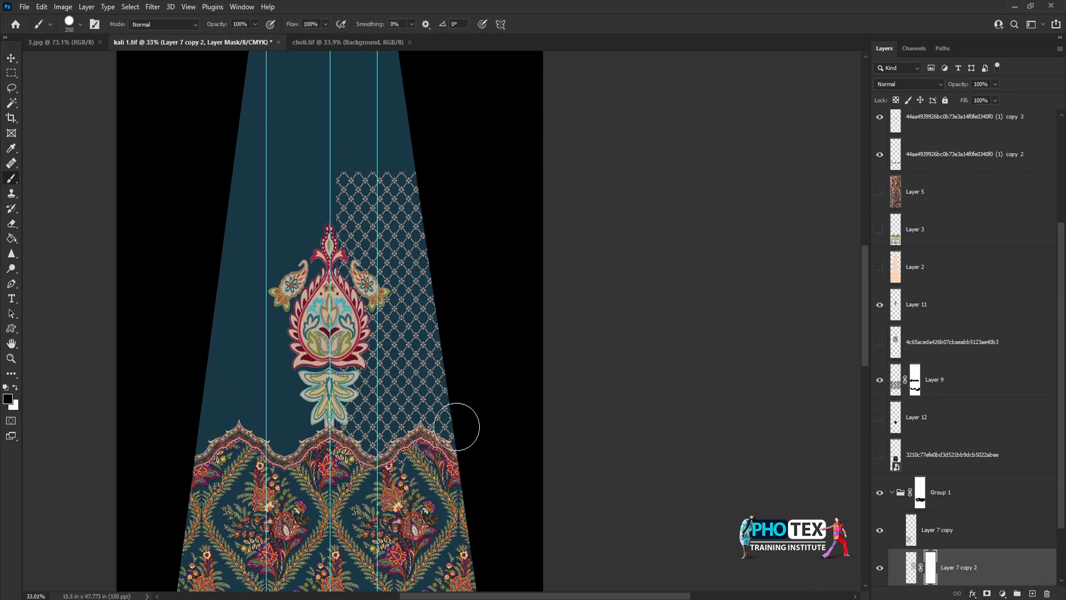
pyautogui.press('v')
pyautogui.moveTo(408, 354); pyautogui.dragTo(544, 405)
pyautogui.scroll(3, 544, 405)
pyautogui.moveTo(555, 336); pyautogui.dragTo(533, 251)
pyautogui.moveTo(505, 339); pyautogui.dragTo(204, 340)
pyautogui.hotkey('ctrl', 't')
pyautogui.press('Return')
# Step: Paint on the upper lattice layer's mask to hide the lattice that overlaps the floral section below the wavy border
pyautogui.scroll(14, 431, 269)
pyautogui.scroll(-10, 432, 269)
pyautogui.moveTo(431, 269); pyautogui.dragTo(473, 156)
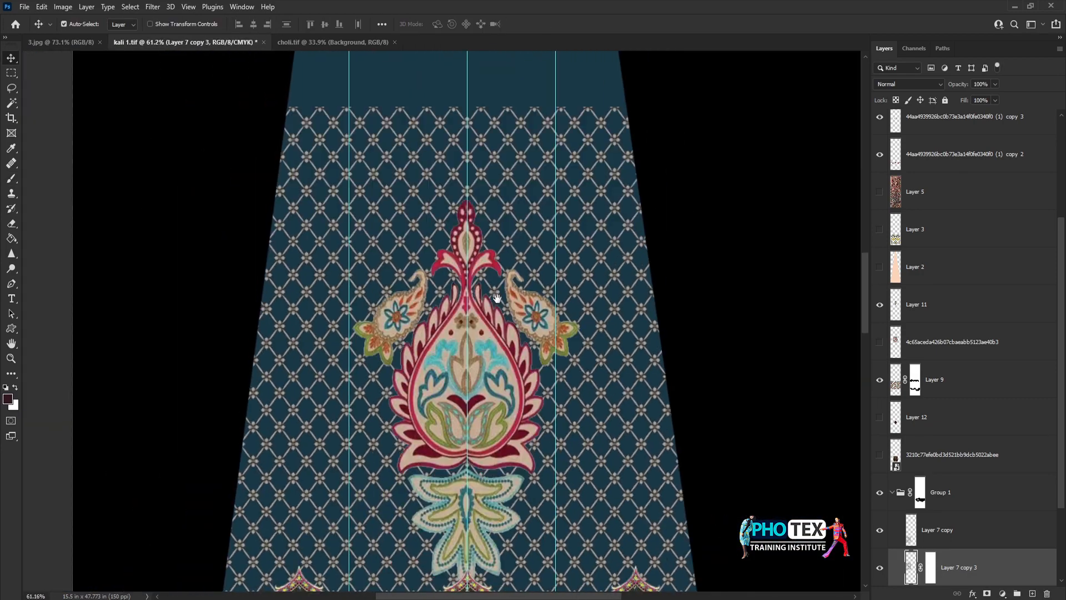
pyautogui.hotkey('ctrl', '\\')
pyautogui.moveTo(479, 492); pyautogui.dragTo(503, 306)
pyautogui.scroll(-3, 489, 392)
pyautogui.moveTo(511, 454); pyautogui.dragTo(656, 425)
pyautogui.scroll(-15, 466, 333)
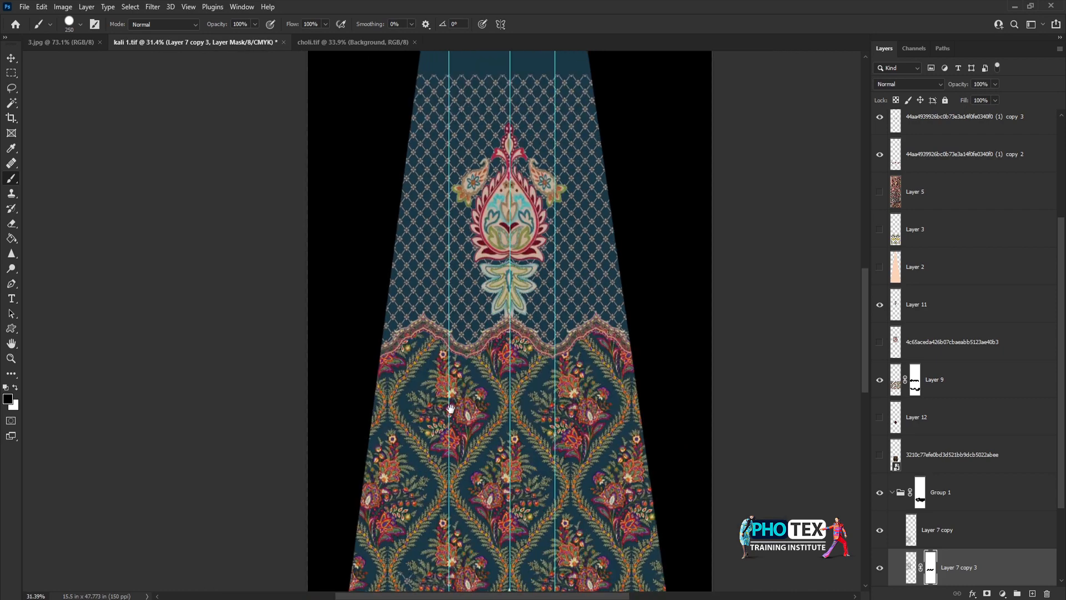
# Step: Stack progressively smaller copies of the teardrop ornament (Layer 11) upward along the panel's centre line
pyautogui.press('v')
pyautogui.moveTo(461, 277)
pyautogui.mouseDown()
pyautogui.moveTo(431, 372)
pyautogui.moveTo(450, 424)
pyautogui.mouseUp()
pyautogui.hotkey('ctrl', 'alt', 't')
pyautogui.scroll(4, 436, 388)
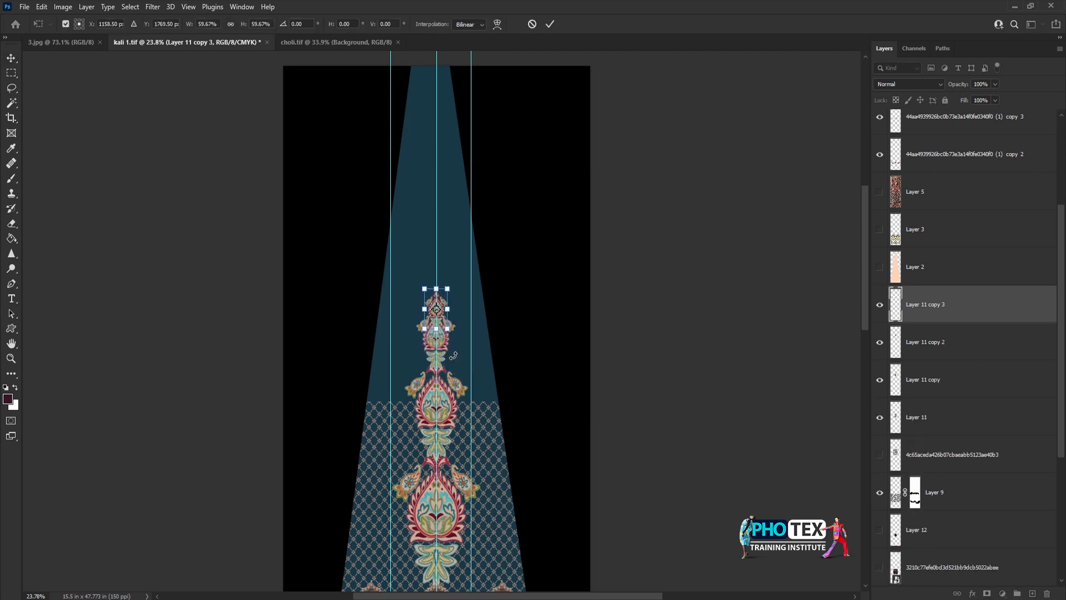
pyautogui.scroll(-5, 457, 357)
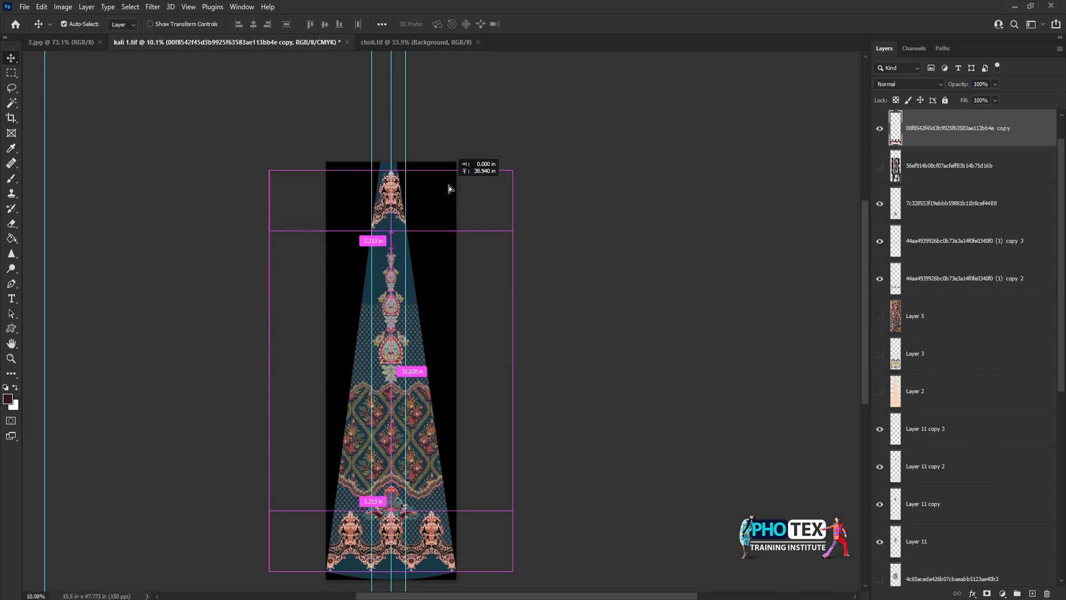
# Step: Duplicate the scalloped border at the panel's top, scale it to about 39%, and flip it vertically
pyautogui.moveTo(464, 164); pyautogui.dragTo(438, 211)
pyautogui.scroll(8, 402, 197)
pyautogui.moveTo(402, 197); pyautogui.dragTo(412, 230)
pyautogui.rightClick(406, 244)
pyautogui.click(436, 484)
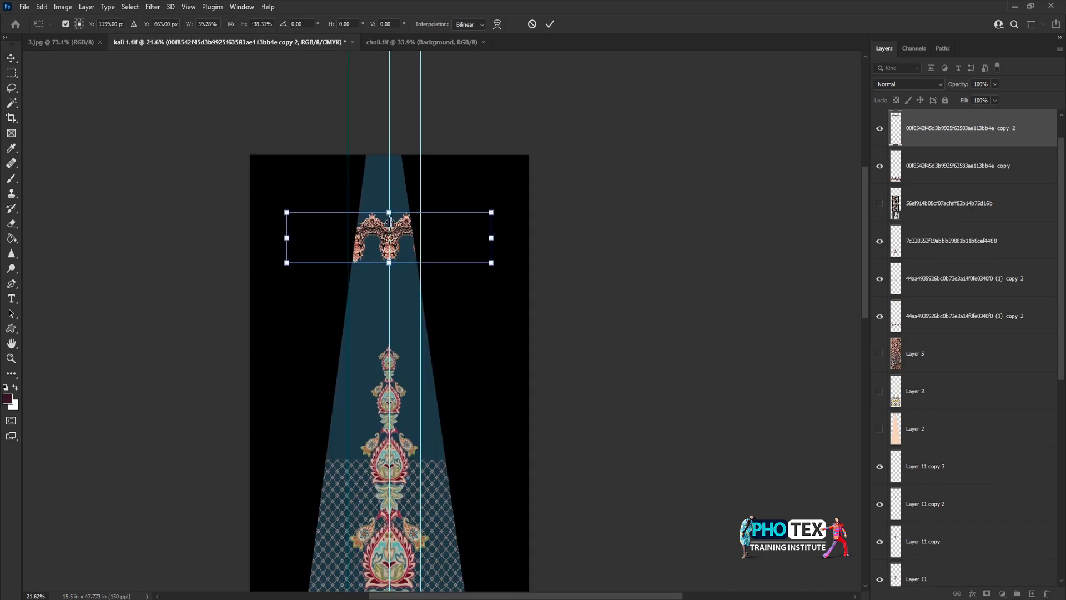
pyautogui.press('Return')
# Step: Copy the paisley motif to the panel's peak and add another teardrop ornament, scaled to about 71%, above the central chain
pyautogui.scroll(-7, 414, 344)
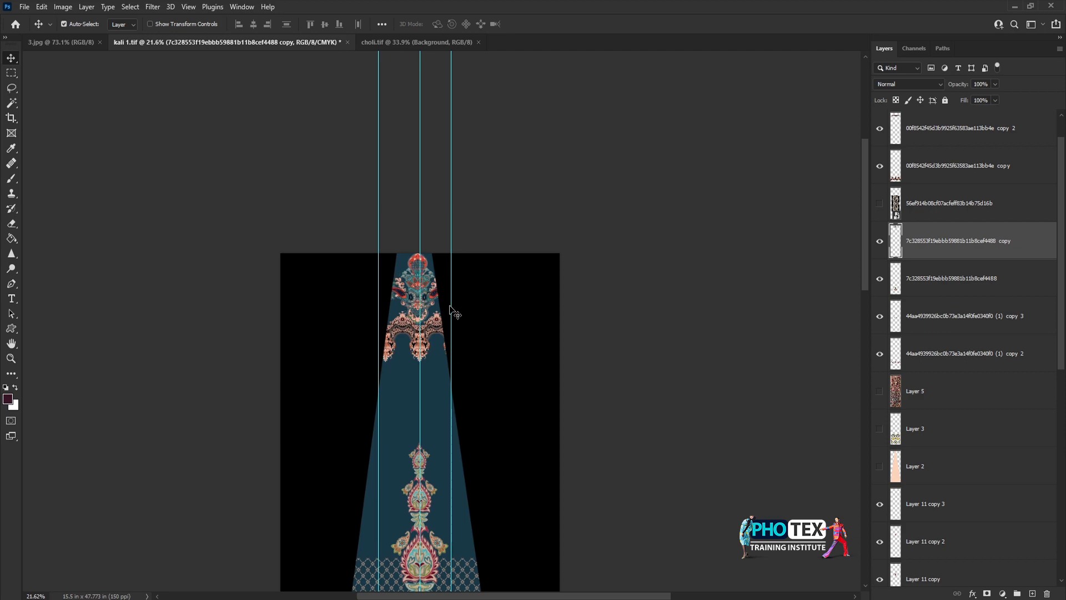
pyautogui.scroll(3, 434, 328)
pyautogui.hotkey('ctrl', 't')
pyautogui.moveTo(430, 315); pyautogui.dragTo(420, 300)
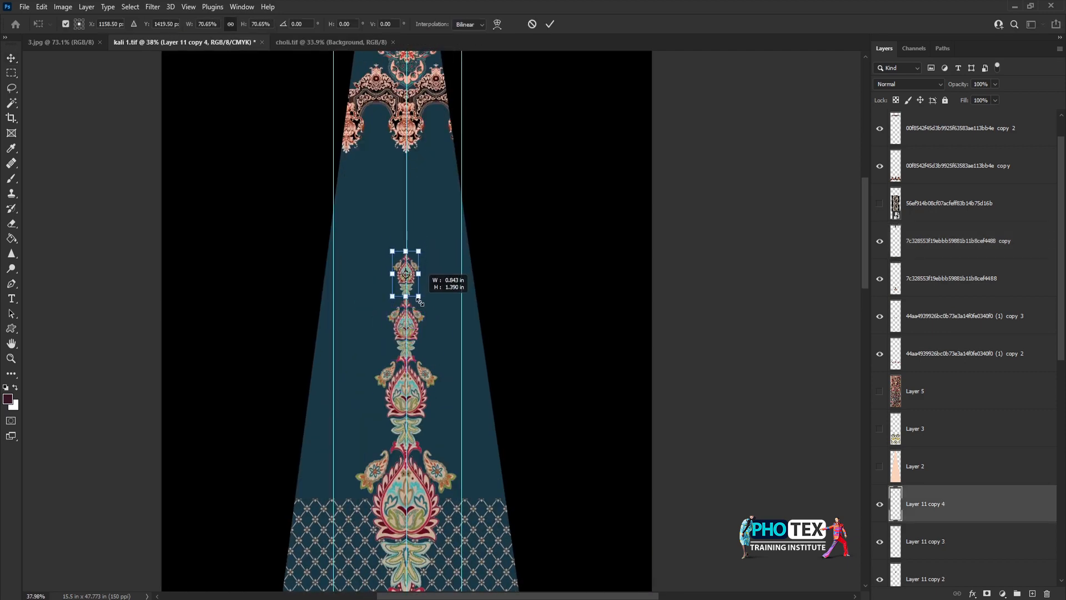
pyautogui.scroll(-5, 420, 307)
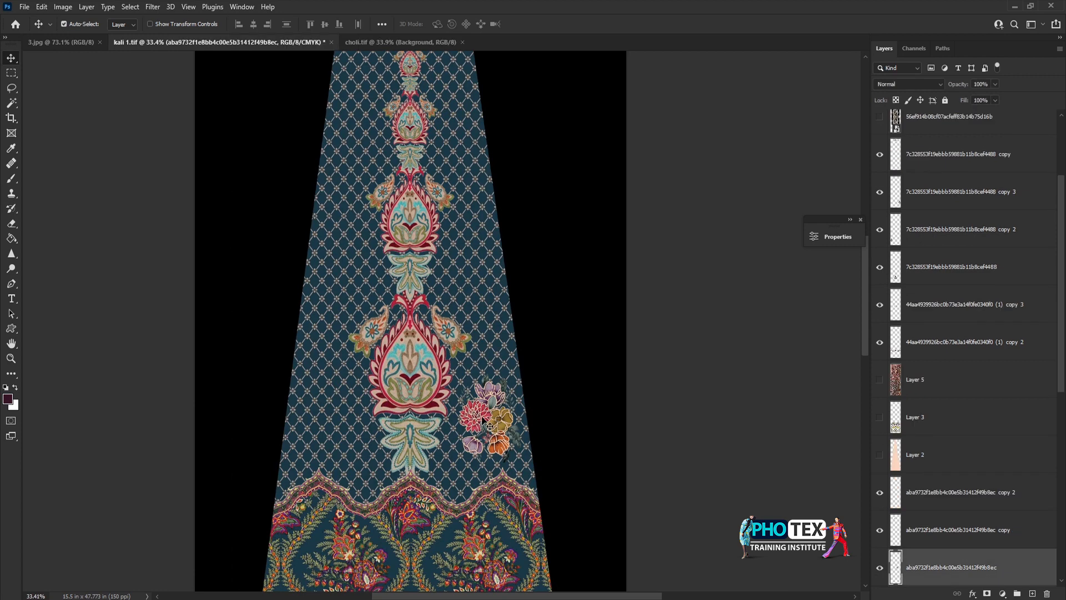
# Step: Scatter rotated and resized copies of the flower bouquet on both sides of the central ornament chain
pyautogui.moveTo(512, 441); pyautogui.dragTo(367, 298)
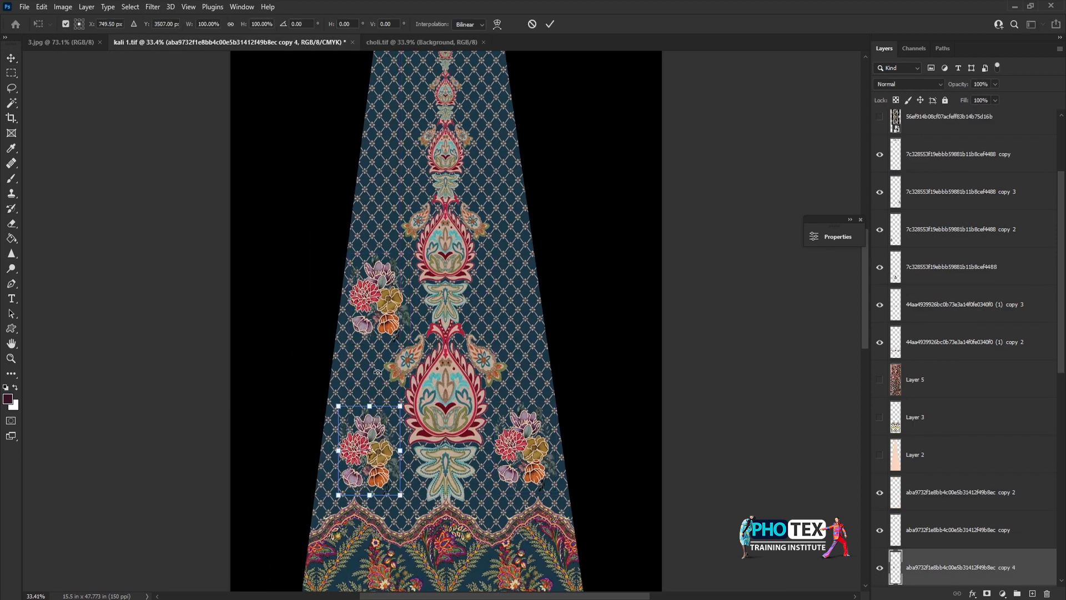
pyautogui.hotkey('ctrl', 't')
pyautogui.moveTo(383, 489); pyautogui.dragTo(372, 493)
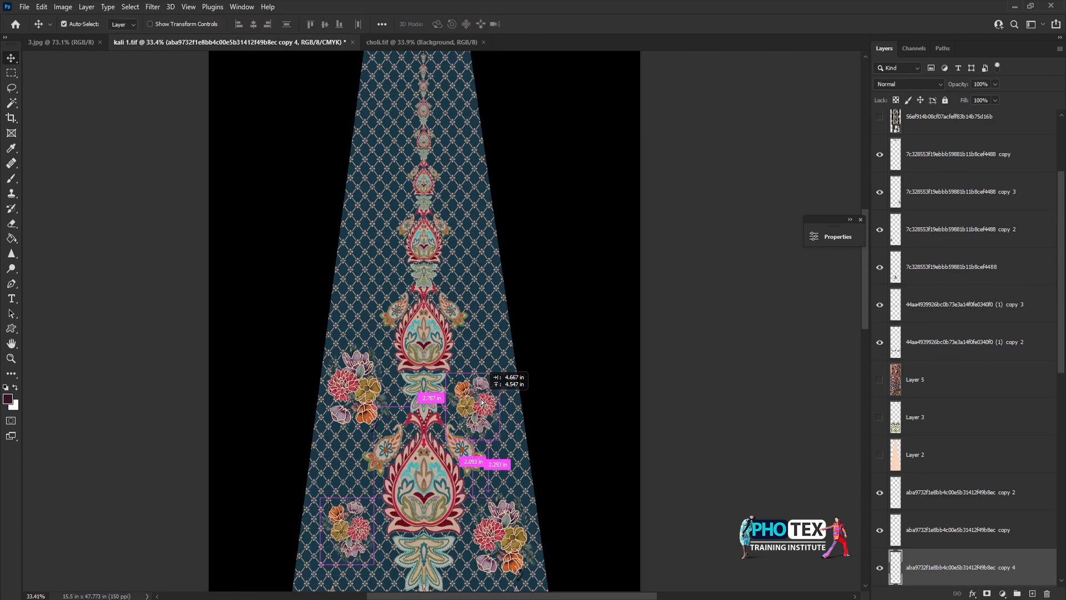
pyautogui.moveTo(478, 403); pyautogui.dragTo(440, 332)
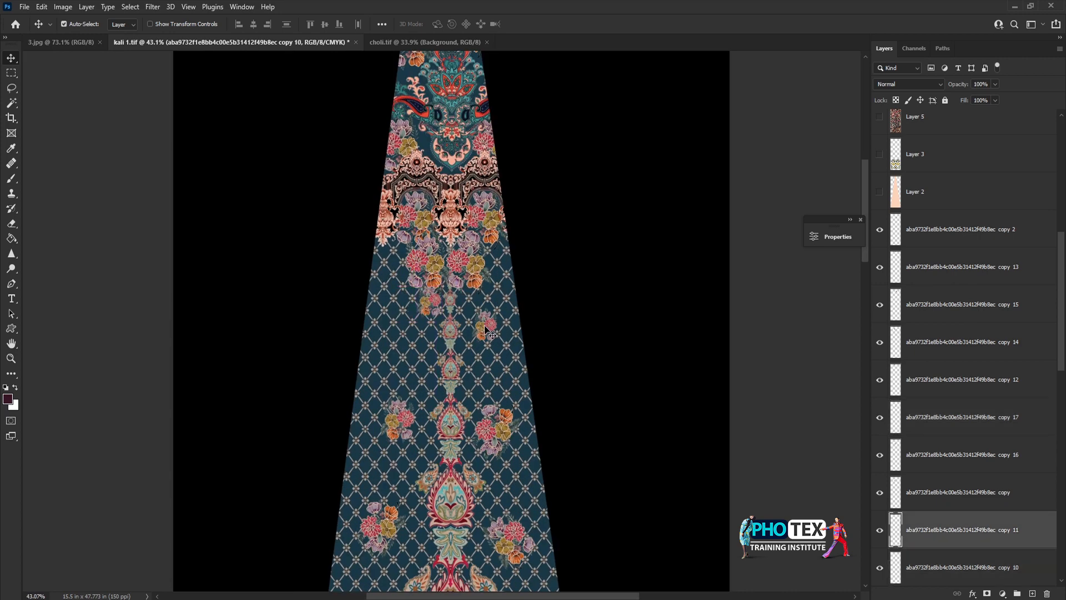
pyautogui.moveTo(430, 306); pyautogui.dragTo(434, 308)
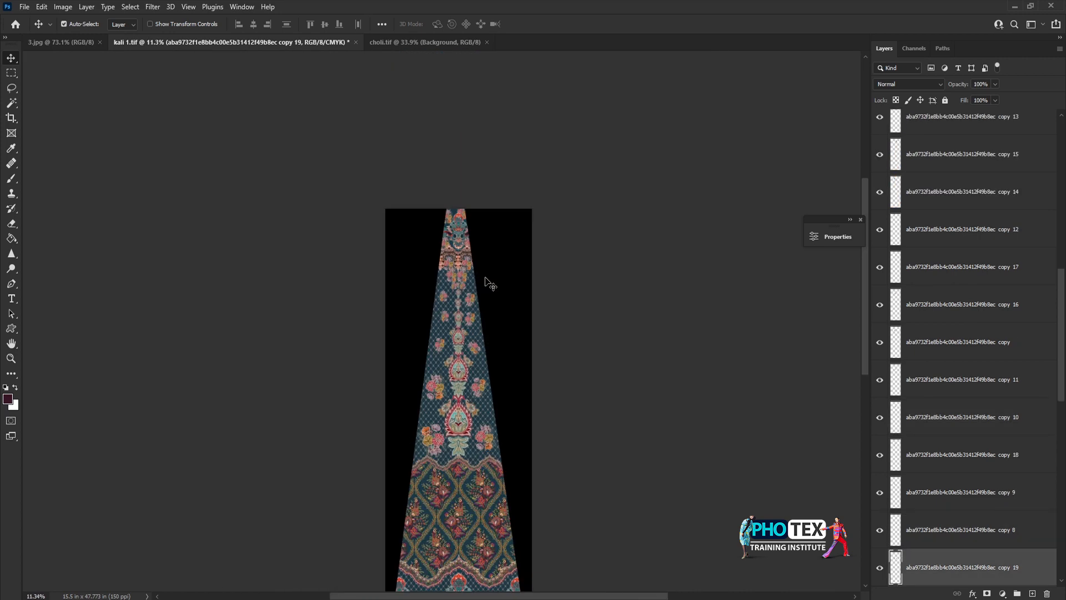
pyautogui.hotkey('ctrl', '0')
pyautogui.click(576, 310)
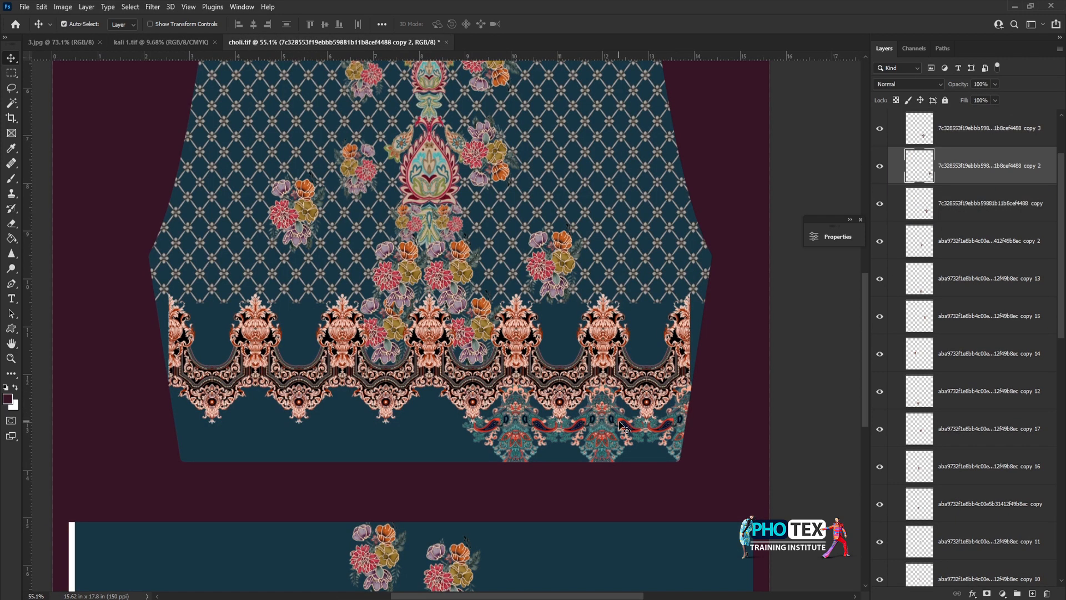
# Step: In choli.tif, select the three paisley motifs below the scalloped border and merge them into one layer
pyautogui.click(619, 421)
pyautogui.click(498, 421)
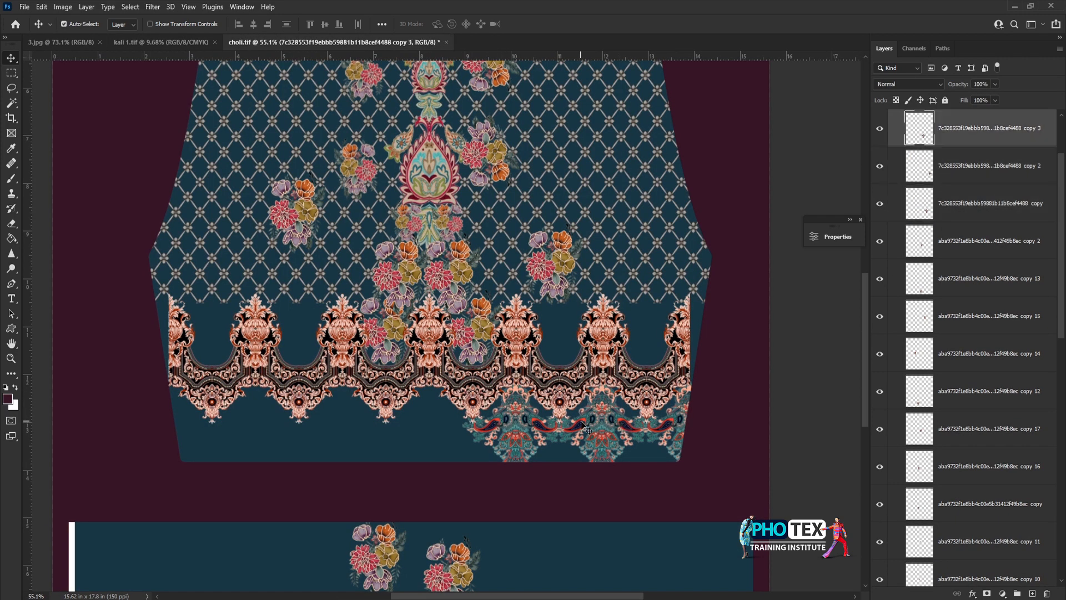
pyautogui.keyDown('shift'); pyautogui.click(605, 420); pyautogui.keyUp('shift')
pyautogui.keyDown('shift'); pyautogui.click(687, 409); pyautogui.keyUp('shift')
pyautogui.hotkey('ctrl', 'e')
# Step: Duplicate the merged paisley strip leftward until it spans the whole hem of the choli
pyautogui.hotkey('ctrl', 'alt', 't')
pyautogui.moveTo(688, 406); pyautogui.dragTo(426, 388)
pyautogui.press('Return')
pyautogui.moveTo(343, 435); pyautogui.dragTo(469, 429)
pyautogui.moveTo(566, 413); pyautogui.dragTo(298, 410)
pyautogui.hotkey('ctrl', 't')
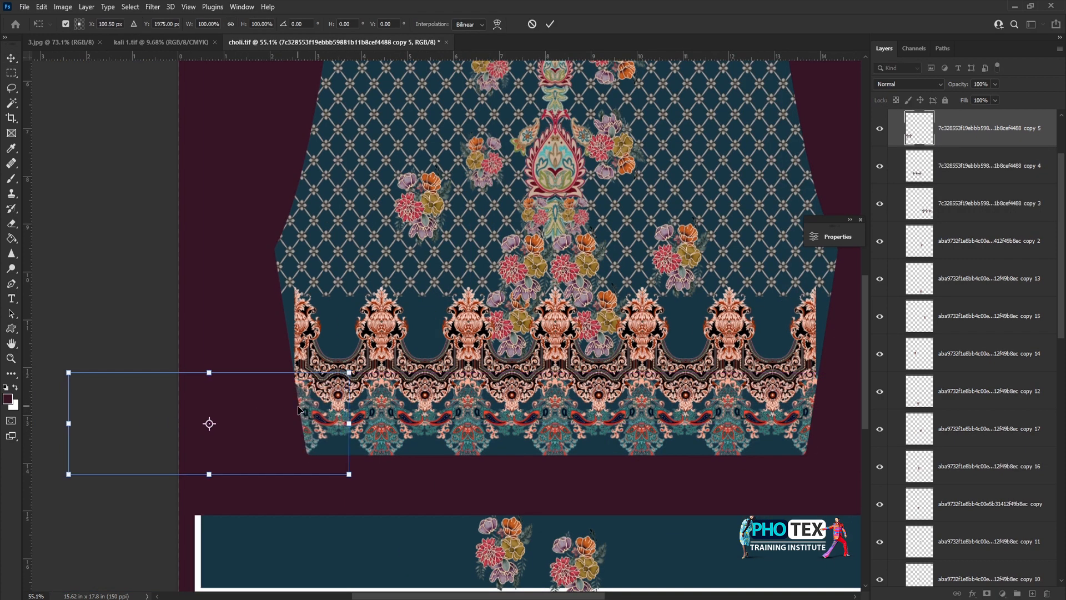
# Step: Combine the paisley strips into a single layer and centre it along the choli's hem
pyautogui.hotkey('ctrl', 't')
pyautogui.scroll(-3, 598, 256)
pyautogui.scroll(2, 599, 333)
pyautogui.moveTo(523, 399); pyautogui.dragTo(602, 399)
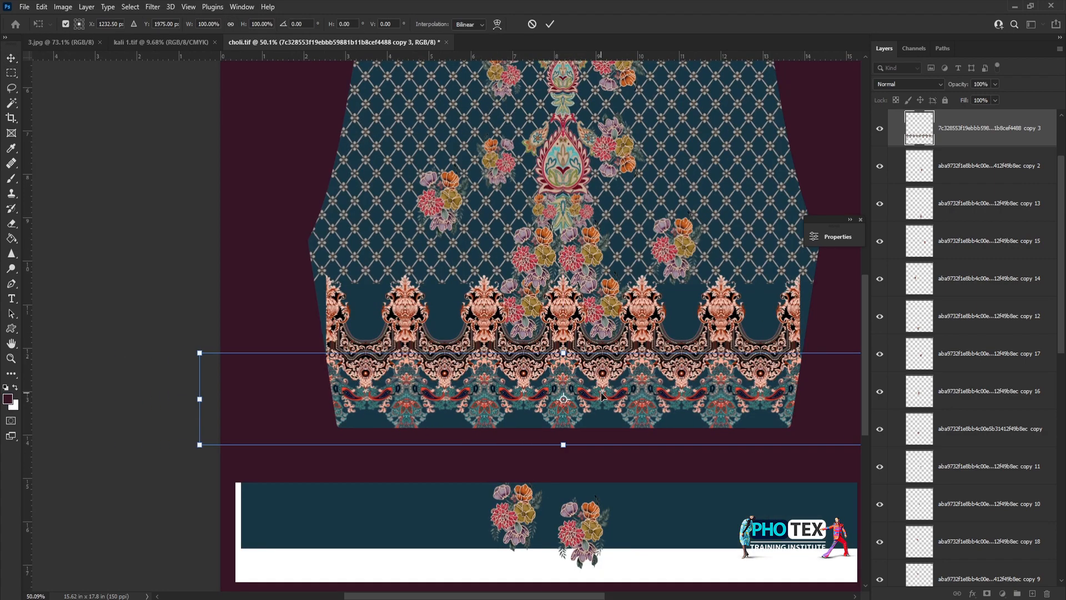
# Step: Move the lattice layer (Layer 7 copy 4) down so it fills the area behind the choli's scalloped border
pyautogui.scroll(-2, 605, 395)
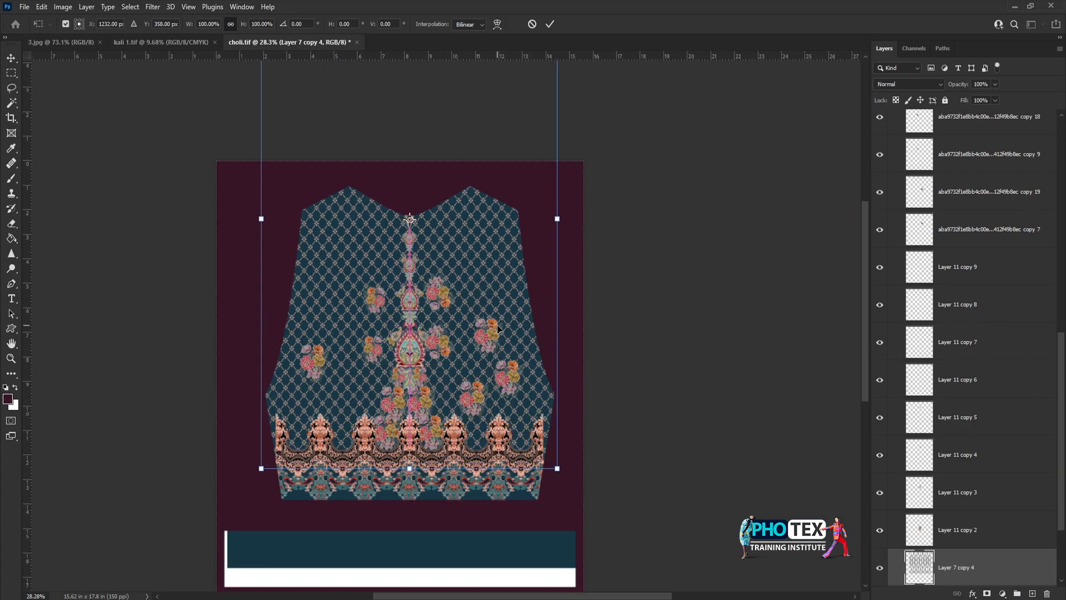
pyautogui.press('Return')
pyautogui.scroll(4, 408, 358)
# Step: Repeat the teardrop ornament in a row above the choli's scalloped border, spaced about 1.98 in apart
pyautogui.moveTo(411, 347); pyautogui.dragTo(486, 411)
pyautogui.scroll(4, 466, 399)
pyautogui.moveTo(490, 432)
pyautogui.mouseDown()
pyautogui.moveTo(202, 423)
pyautogui.moveTo(118, 436)
pyautogui.moveTo(502, 417)
pyautogui.mouseUp()
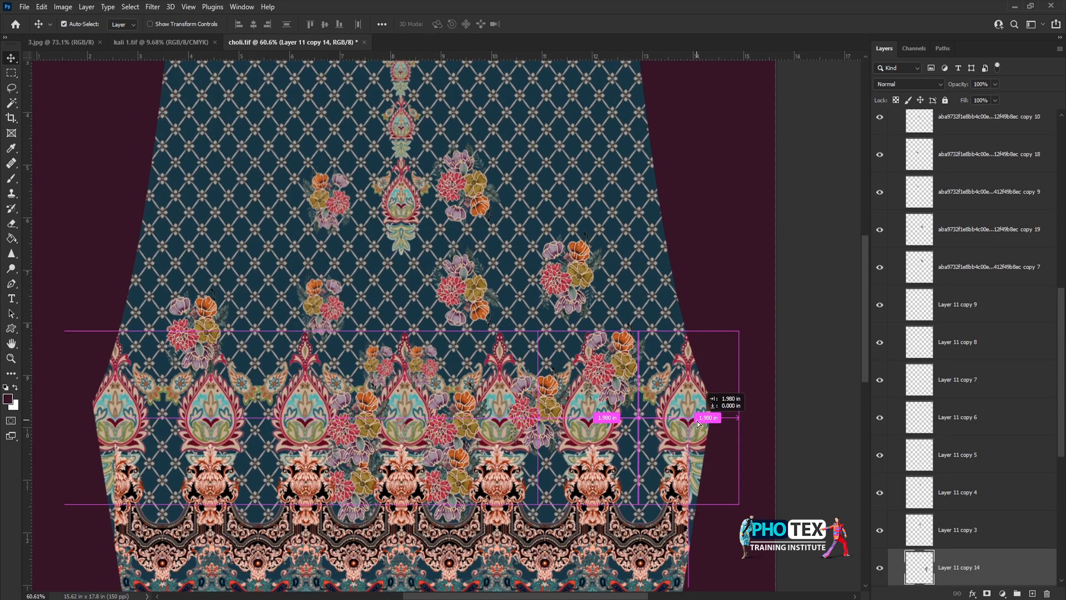
pyautogui.moveTo(697, 421); pyautogui.dragTo(697, 421)
# Step: Select the flower bouquets on the choli's border and repeat them as copies along its full width
pyautogui.scroll(-8, 686, 425)
pyautogui.click(519, 426)
pyautogui.keyDown('shift'); pyautogui.click(515, 455); pyautogui.keyUp('shift')
pyautogui.moveTo(515, 457); pyautogui.dragTo(474, 457)
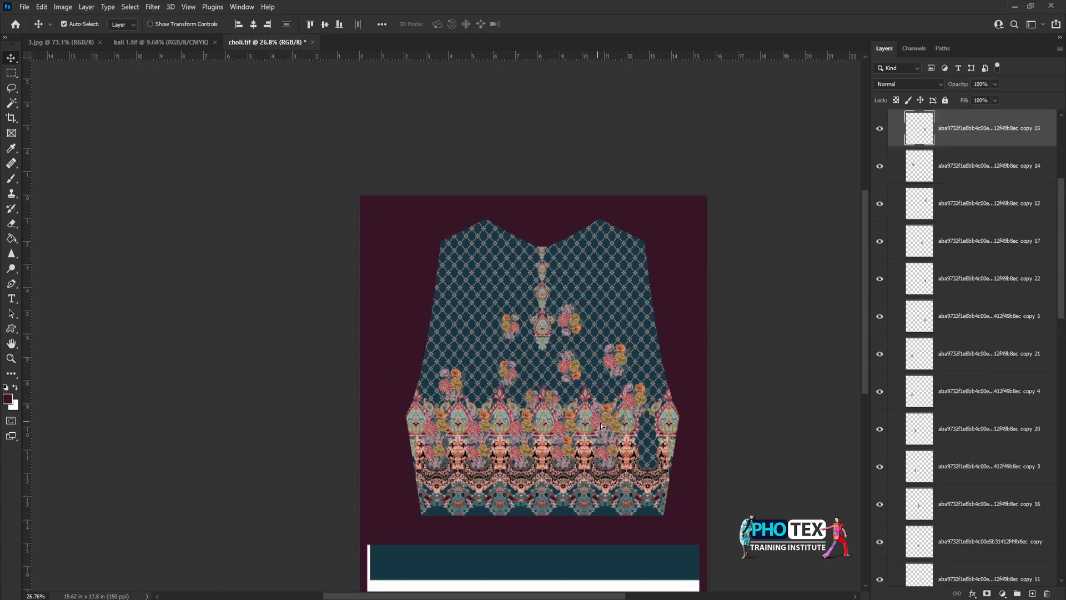
pyautogui.moveTo(647, 458); pyautogui.dragTo(647, 458)
# Step: Move bouquets in the choli's upper area to the left of the central ornament chain
pyautogui.scroll(2, 439, 367)
pyautogui.moveTo(431, 374); pyautogui.dragTo(422, 369)
pyautogui.moveTo(362, 387); pyautogui.dragTo(404, 377)
pyautogui.moveTo(434, 318); pyautogui.dragTo(407, 330)
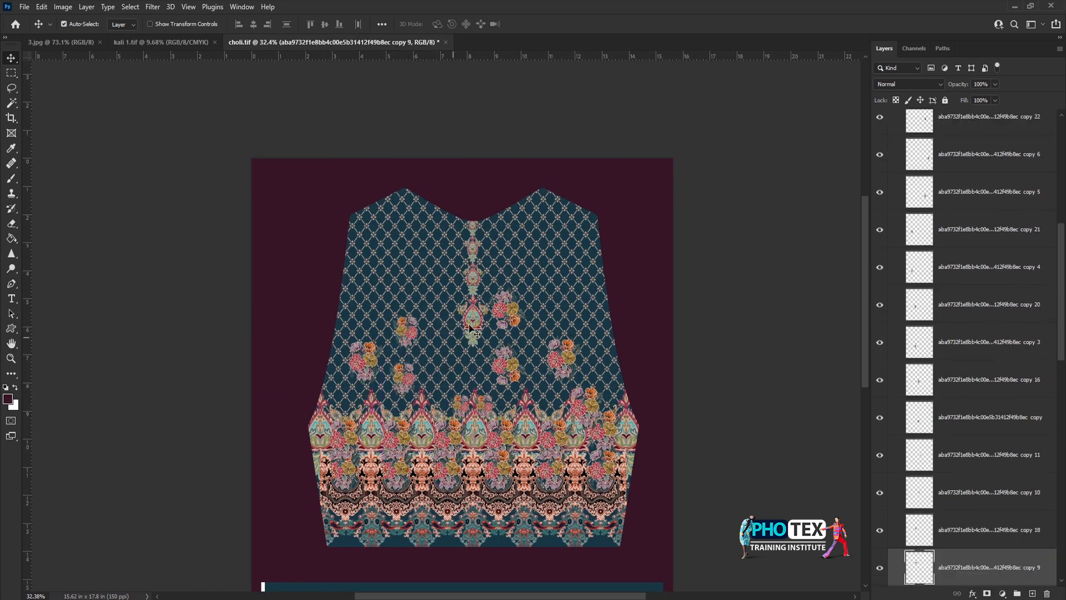
# Step: Delete the central teardrop chain and the bouquets on the right half of the choli's lattice area
pyautogui.click(472, 315)
pyautogui.press('Delete')
pyautogui.press('Delete')
pyautogui.click(506, 308)
pyautogui.press('Delete')
pyautogui.click(562, 359)
pyautogui.press('Delete')
# Step: Arrange the three remaining bouquets as a cluster in the upper left of the choli
pyautogui.moveTo(345, 374); pyautogui.dragTo(361, 250)
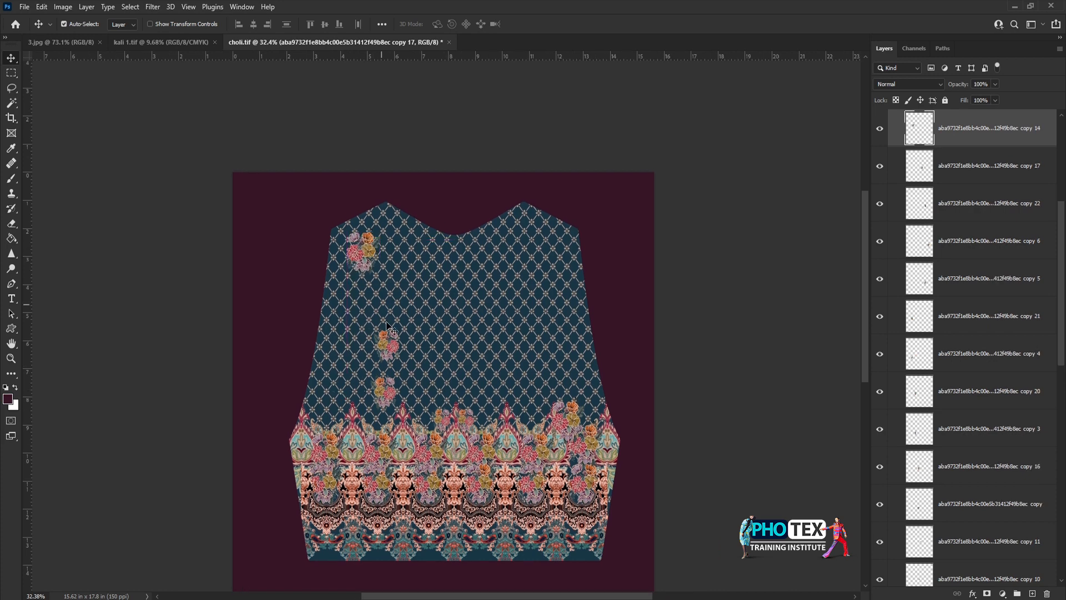
pyautogui.moveTo(390, 345); pyautogui.dragTo(349, 304)
pyautogui.moveTo(387, 389); pyautogui.dragTo(398, 294)
# Step: Select the three-bouquet cluster and duplicate it across the choli's lattice area
pyautogui.keyDown('shift'); pyautogui.click(349, 305); pyautogui.keyUp('shift')
pyautogui.keyDown('shift'); pyautogui.click(361, 252); pyautogui.keyUp('shift')
pyautogui.moveTo(396, 299); pyautogui.dragTo(483, 338)
pyautogui.click(449, 253)
pyautogui.keyDown('shift'); pyautogui.click(436, 304); pyautogui.keyUp('shift')
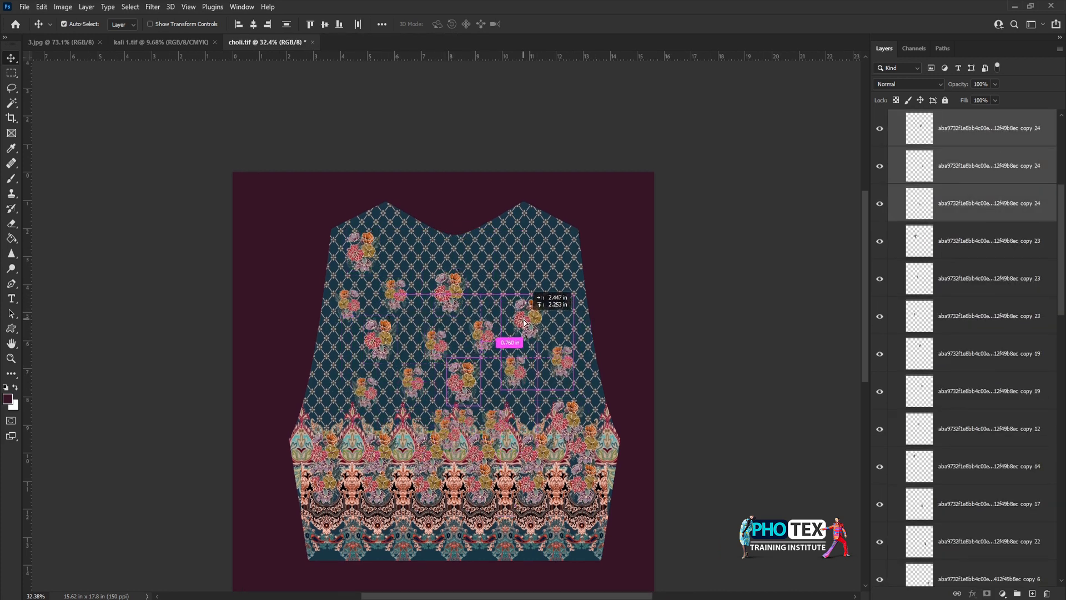
pyautogui.moveTo(404, 247); pyautogui.dragTo(404, 248)
pyautogui.moveTo(404, 247); pyautogui.dragTo(280, 401)
# Step: Fill the gaps near the choli's side edges with additional single bouquet copies
pyautogui.click(367, 332)
pyautogui.moveTo(436, 346); pyautogui.dragTo(337, 345)
pyautogui.scroll(-8, 472, 344)
pyautogui.moveTo(489, 346); pyautogui.dragTo(452, 328)
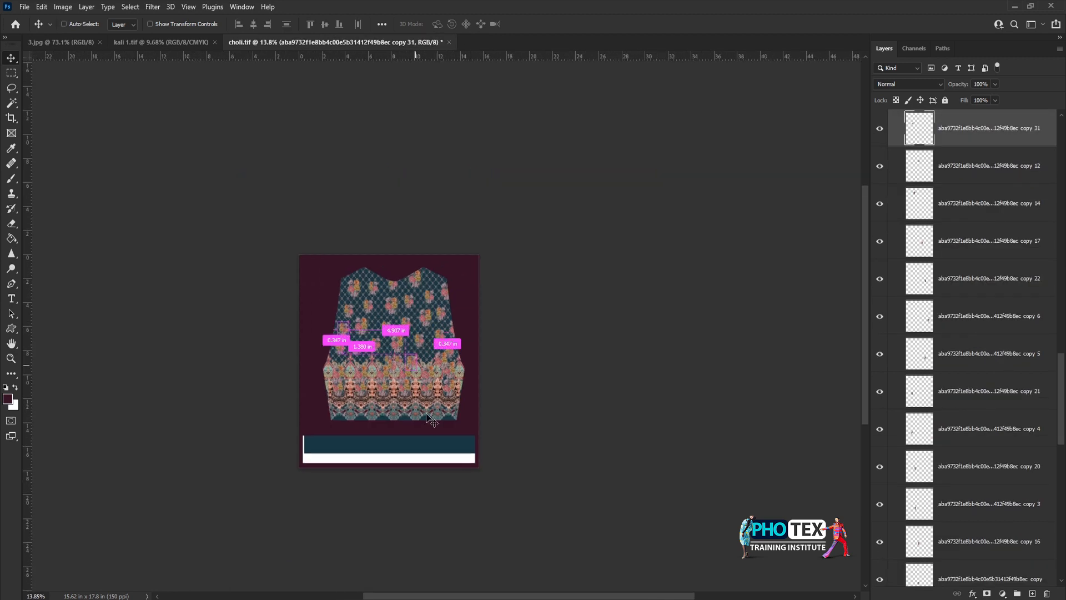
# Step: Copy the teal damask and scalloped borders onto the strip below the choli and extend the scallops to its side edge
pyautogui.scroll(5, 427, 344)
pyautogui.click(411, 350)
pyautogui.click(399, 371)
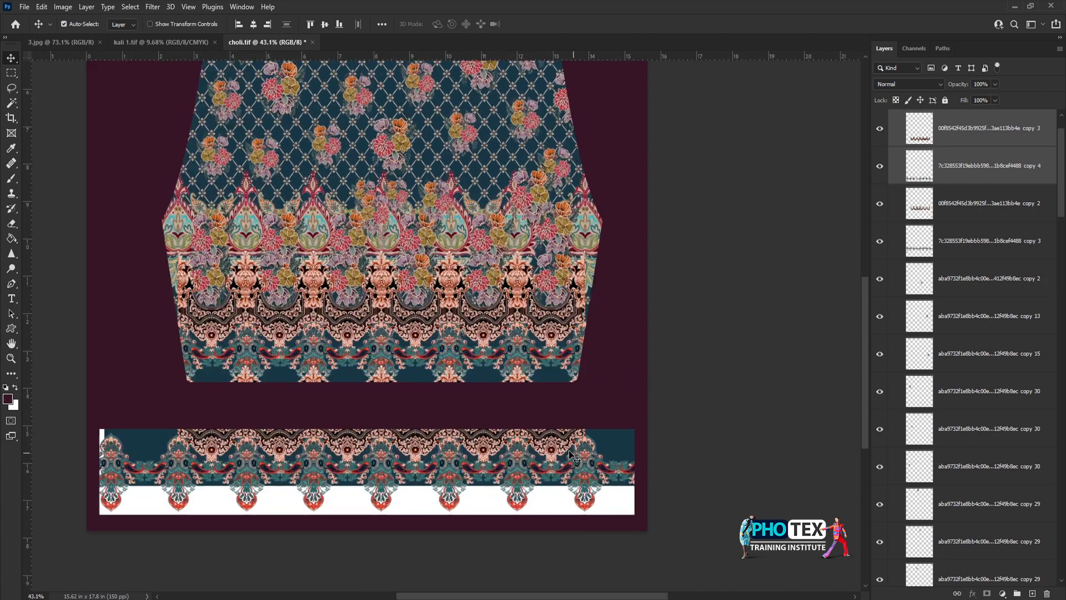
pyautogui.moveTo(500, 422); pyautogui.dragTo(556, 422)
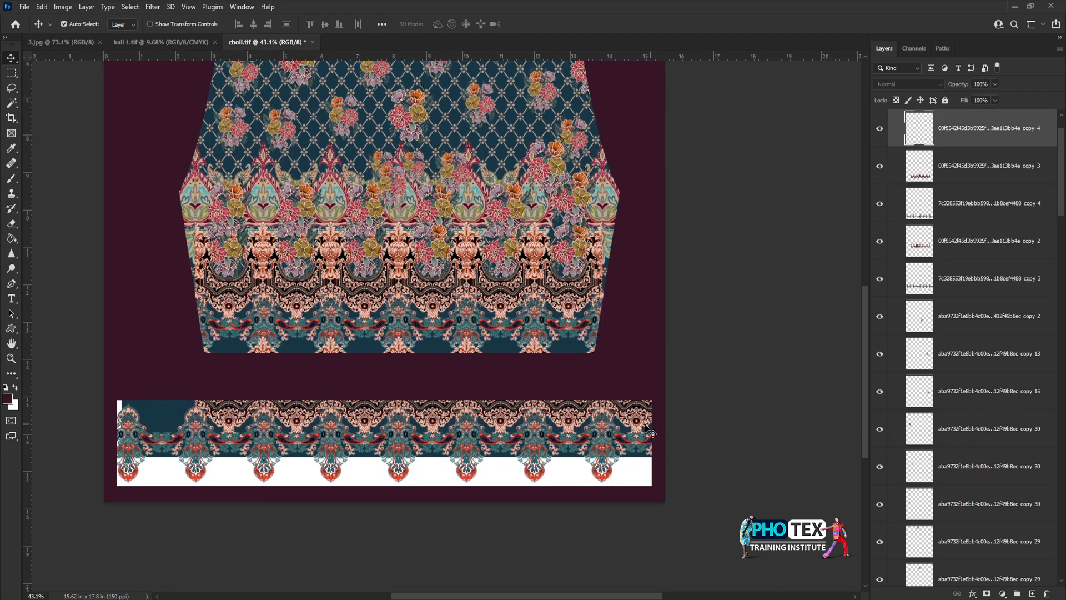
pyautogui.hotkey('ctrl', 't')
pyautogui.press('Return')
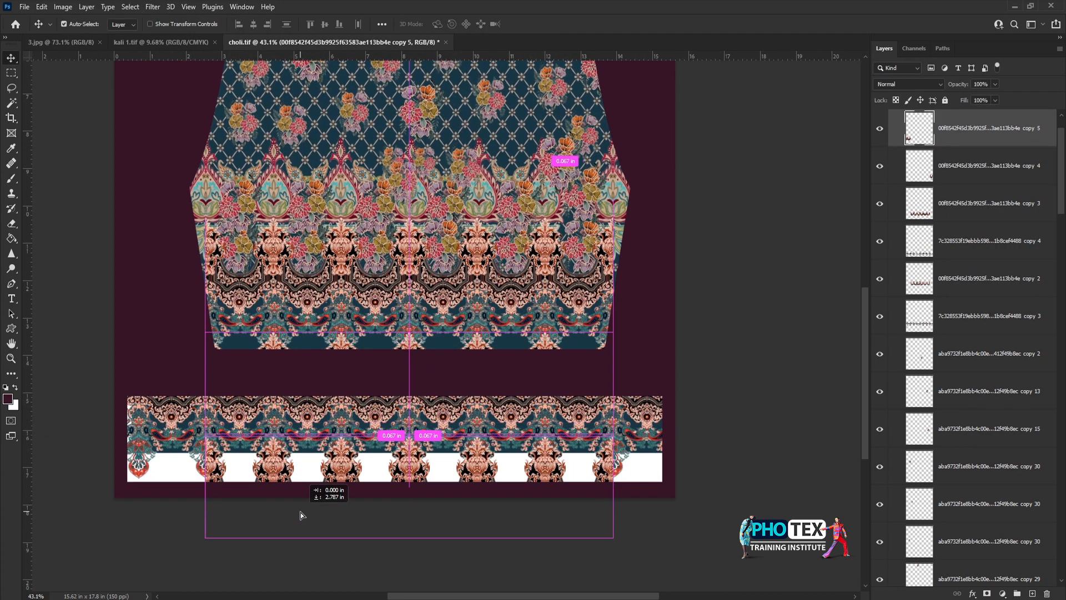
# Step: Place a vertically flipped copy of the scalloped border along the strip's white band and repeat it to fill the ends
pyautogui.moveTo(300, 512); pyautogui.dragTo(301, 522)
pyautogui.hotkey('ctrl', 't')
pyautogui.rightClick(319, 481)
pyautogui.click(348, 465)
pyautogui.rightClick(364, 468)
pyautogui.click(384, 459)
pyautogui.moveTo(369, 475); pyautogui.dragTo(369, 465)
pyautogui.press('Return')
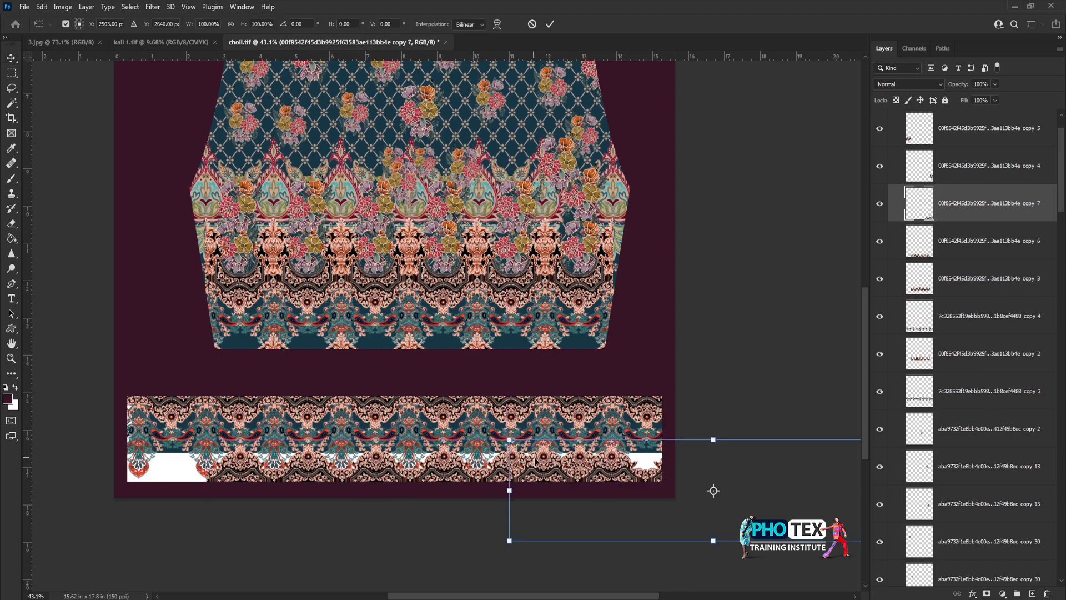
pyautogui.moveTo(632, 472); pyautogui.dragTo(128, 464)
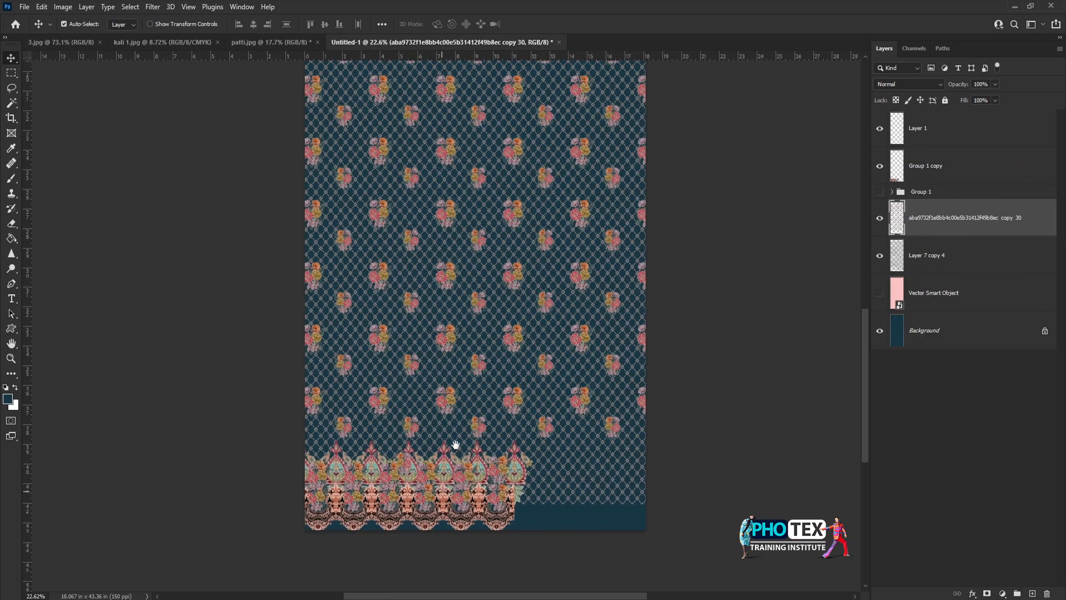
# Step: In the Untitled-1 panel document, add centre guides and align the floral border at the canvas bottom with a teardrop on the vertical guide
pyautogui.rightClick(453, 341)
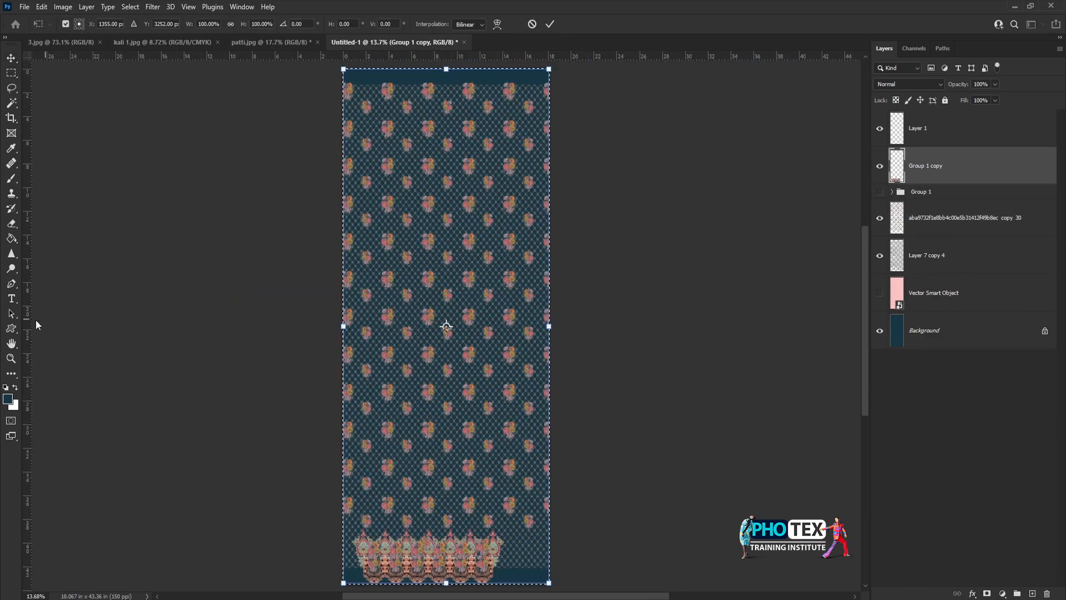
pyautogui.press('Return')
pyautogui.hotkey('ctrl', 'd')
pyautogui.scroll(12, 433, 426)
pyautogui.press('v')
pyautogui.moveTo(436, 424); pyautogui.dragTo(358, 428)
pyautogui.scroll(6, 536, 466)
pyautogui.scroll(-5, 538, 393)
pyautogui.moveTo(537, 434); pyautogui.dragTo(541, 391)
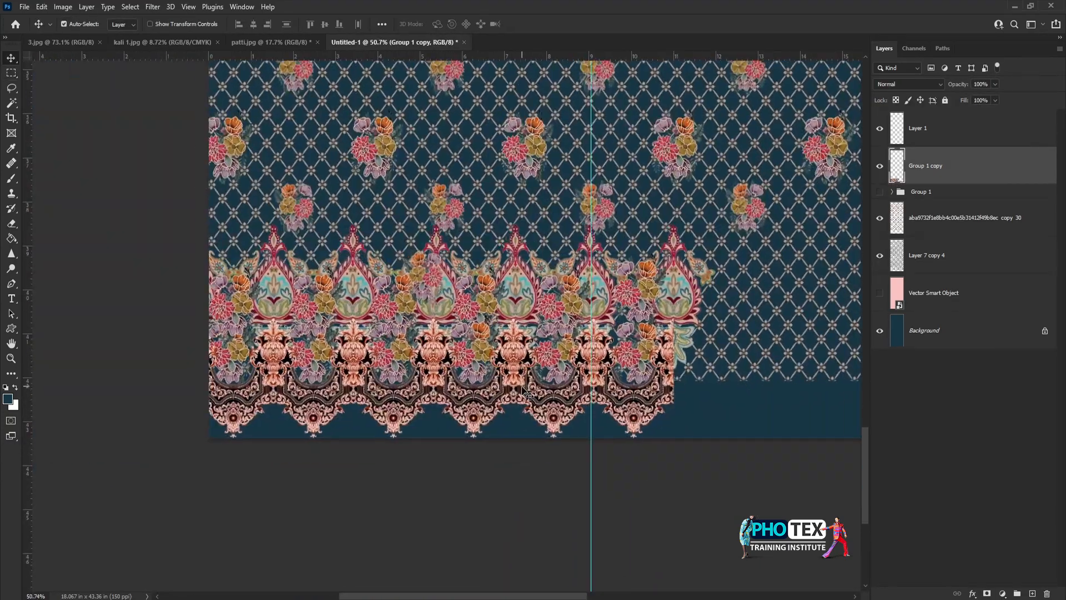
# Step: Size the selected lower-left border section to about 4.86 in square and place guides along its top and right edges
pyautogui.scroll(-2, 639, 413)
pyautogui.press('m')
pyautogui.scroll(7, 433, 286)
pyautogui.rightClick(453, 305)
pyautogui.click(531, 431)
pyautogui.scroll(8, 459, 261)
pyautogui.moveTo(546, 266); pyautogui.dragTo(552, 264)
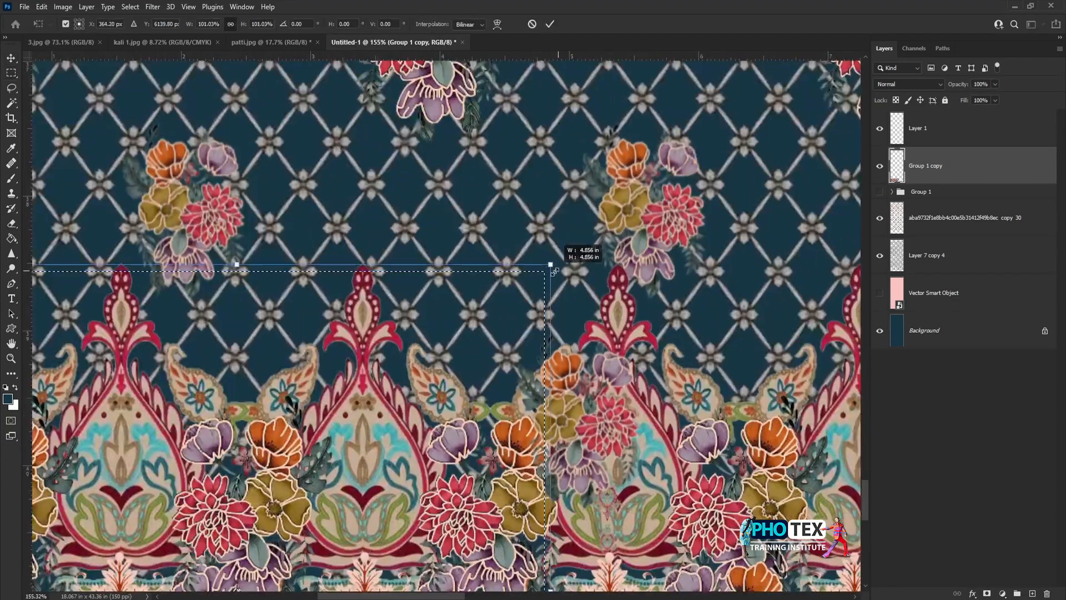
pyautogui.press('Return')
pyautogui.scroll(-6, 457, 325)
pyautogui.moveTo(27, 358); pyautogui.dragTo(485, 361)
pyautogui.moveTo(446, 283); pyautogui.dragTo(445, 293)
pyautogui.hotkey('ctrl', 'd')
pyautogui.hotkey('ctrl', '0')
pyautogui.press('Return')
pyautogui.write('px')
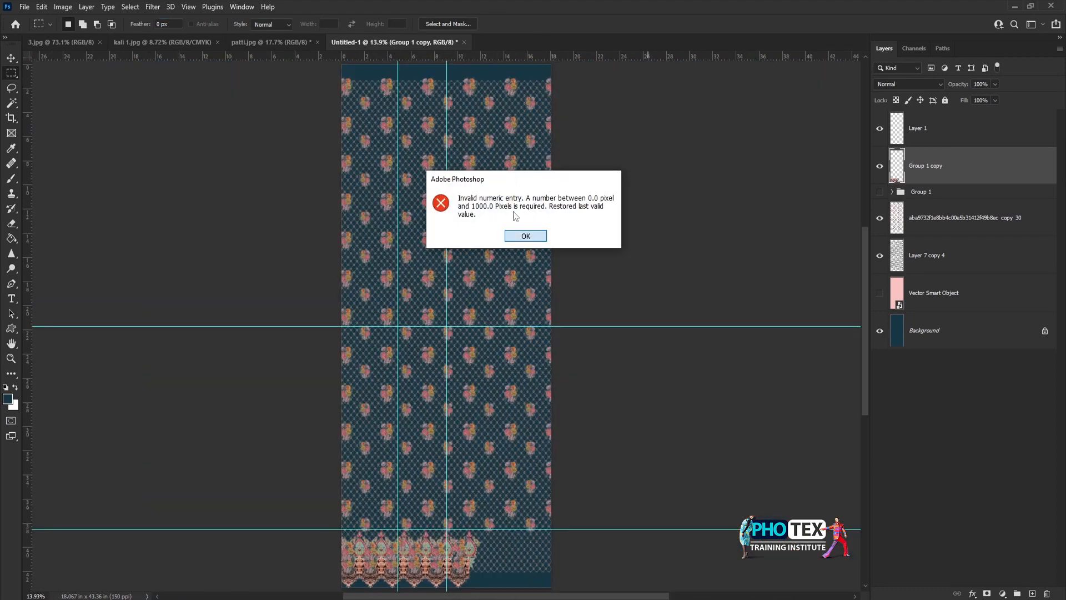
pyautogui.click(526, 236)
# Step: Trim the border's lower-left corner along a diagonal pen path running through the canvas corner
pyautogui.scroll(6, 453, 371)
pyautogui.press('p')
pyautogui.click(438, 303)
pyautogui.scroll(7, 369, 391)
pyautogui.click(214, 525)
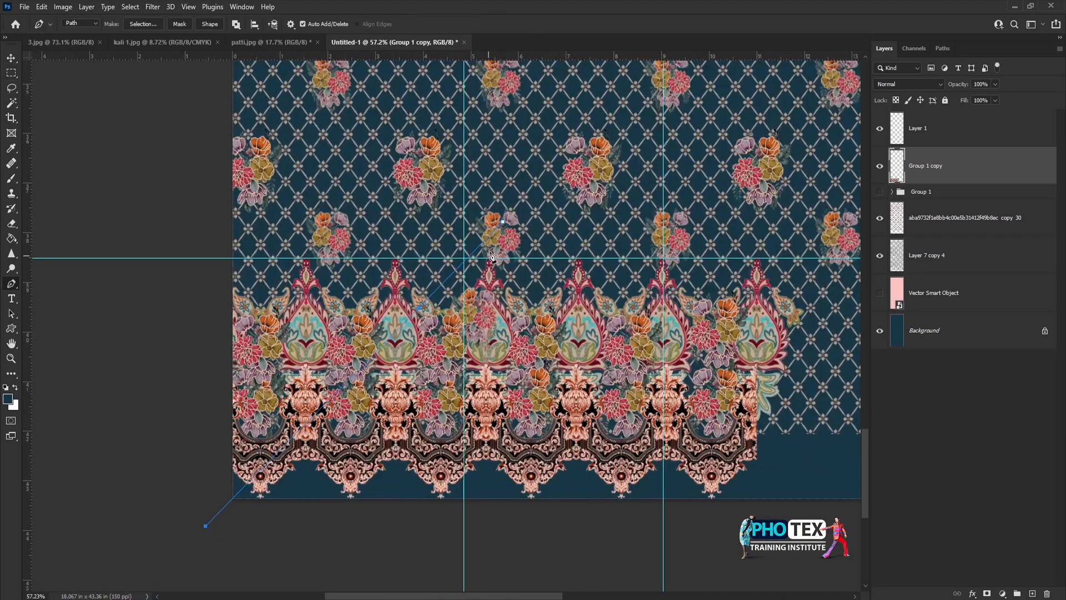
pyautogui.press('Delete')
pyautogui.hotkey('ctrl', 'd')
# Step: Put the mitred border section up to the centre guide on its own layer and hide the Group 1 copy layer
pyautogui.press('m')
pyautogui.moveTo(211, 189); pyautogui.dragTo(591, 533)
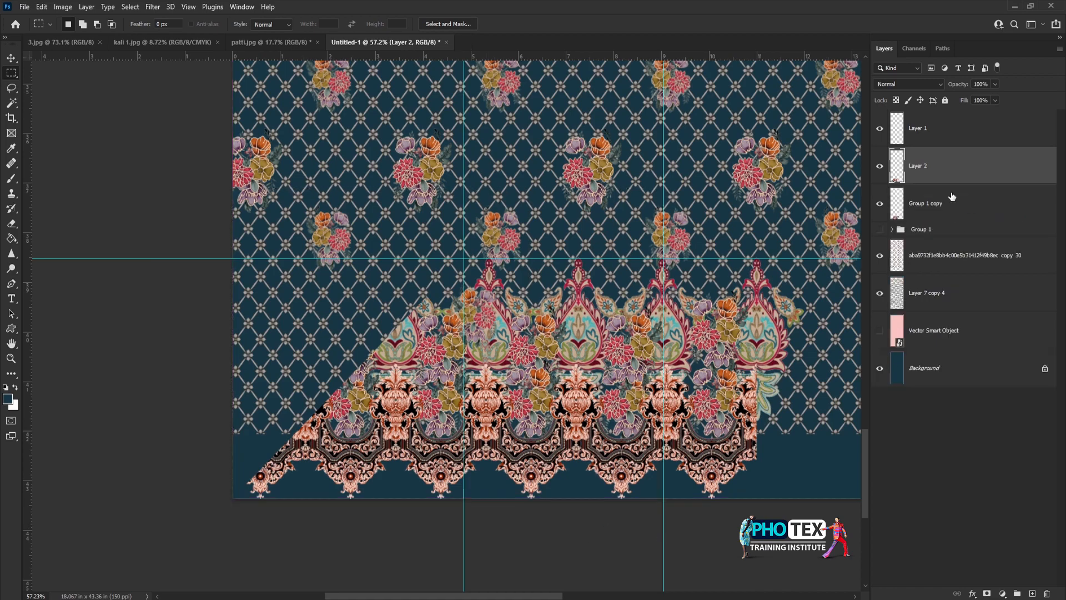
pyautogui.click(879, 203)
# Step: Duplicate the mitred border, turn it upright along the canvas's left edge, and align it with the bottom border at the diagonal corner
pyautogui.press('v')
pyautogui.scroll(-4, 251, 414)
pyautogui.hotkey('ctrl', 'j')
pyautogui.hotkey('ctrl', 't')
pyautogui.moveTo(478, 416); pyautogui.dragTo(481, 274)
pyautogui.moveTo(555, 159); pyautogui.dragTo(311, 94)
pyautogui.moveTo(452, 328); pyautogui.dragTo(377, 390)
pyautogui.press('Return')
pyautogui.scroll(12, 357, 338)
pyautogui.moveTo(389, 331); pyautogui.dragTo(396, 327)
pyautogui.scroll(-12, 421, 405)
# Step: Copy the upper section of the left side border, move it upward, and flip it vertically to continue the pattern
pyautogui.press('m')
pyautogui.moveTo(331, 181); pyautogui.dragTo(484, 344)
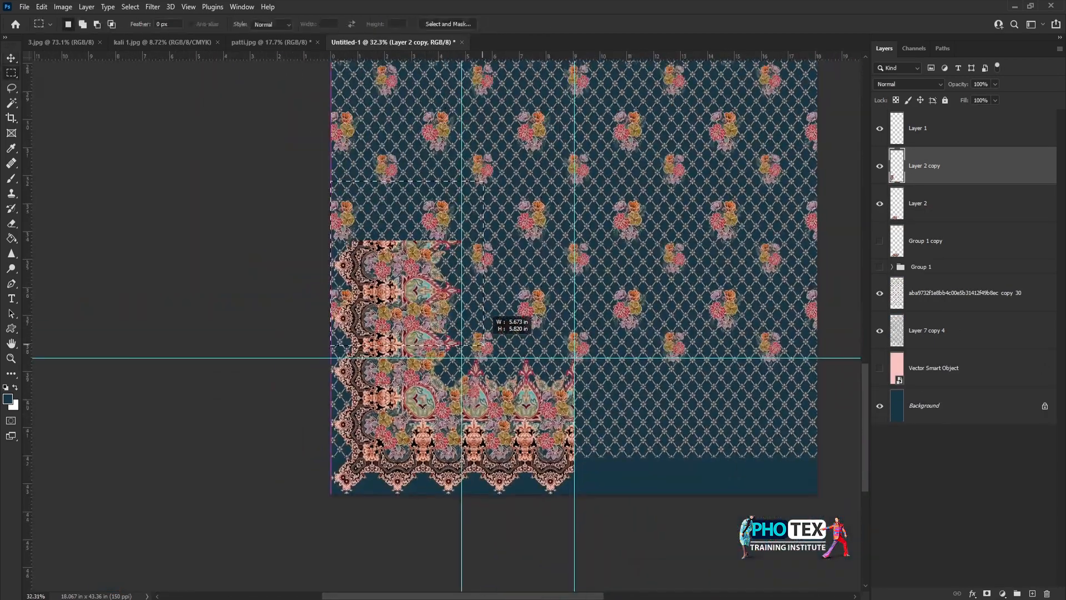
pyautogui.hotkey('ctrl', 'j')
pyautogui.hotkey('ctrl', 't')
pyautogui.moveTo(434, 321); pyautogui.dragTo(433, 219)
pyautogui.rightClick(433, 219)
pyautogui.click(465, 455)
pyautogui.press('Return')
# Step: Add another vertically flipped section above the side border, merge the pieces, and place a duplicate about 7.75 in higher
pyautogui.moveTo(438, 261); pyautogui.dragTo(443, 367)
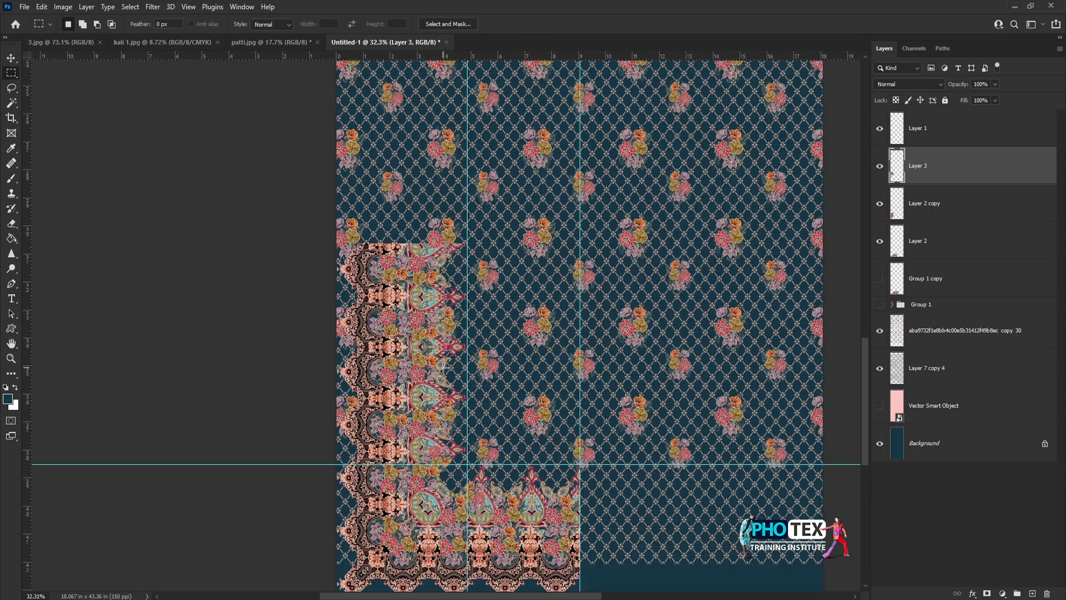
pyautogui.moveTo(438, 324); pyautogui.dragTo(437, 222)
pyautogui.rightClick(437, 225)
pyautogui.click(464, 462)
pyautogui.press('Return')
pyautogui.hotkey('ctrl', 'e')
pyautogui.hotkey('ctrl', 'j')
pyautogui.hotkey('ctrl', 't')
pyautogui.moveTo(442, 392); pyautogui.dragTo(442, 232)
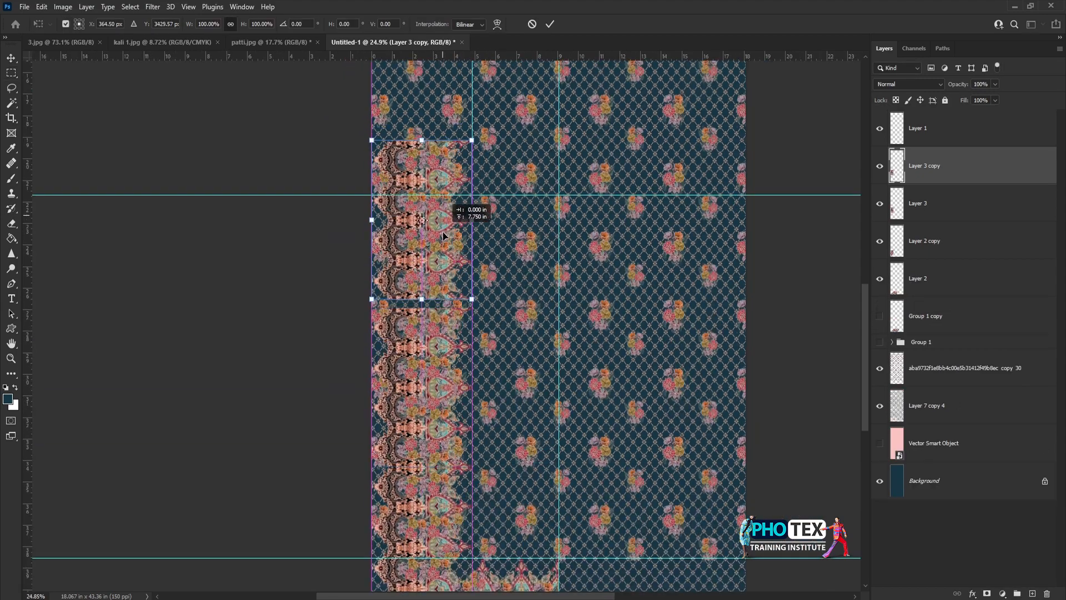
# Step: Join the side border sections and compress their height slightly to centre a motif on the horizontal centre guide
pyautogui.hotkey('ctrl', 't')
pyautogui.moveTo(434, 289); pyautogui.dragTo(425, 349)
pyautogui.moveTo(415, 160); pyautogui.dragTo(415, 170)
pyautogui.scroll(5, 413, 173)
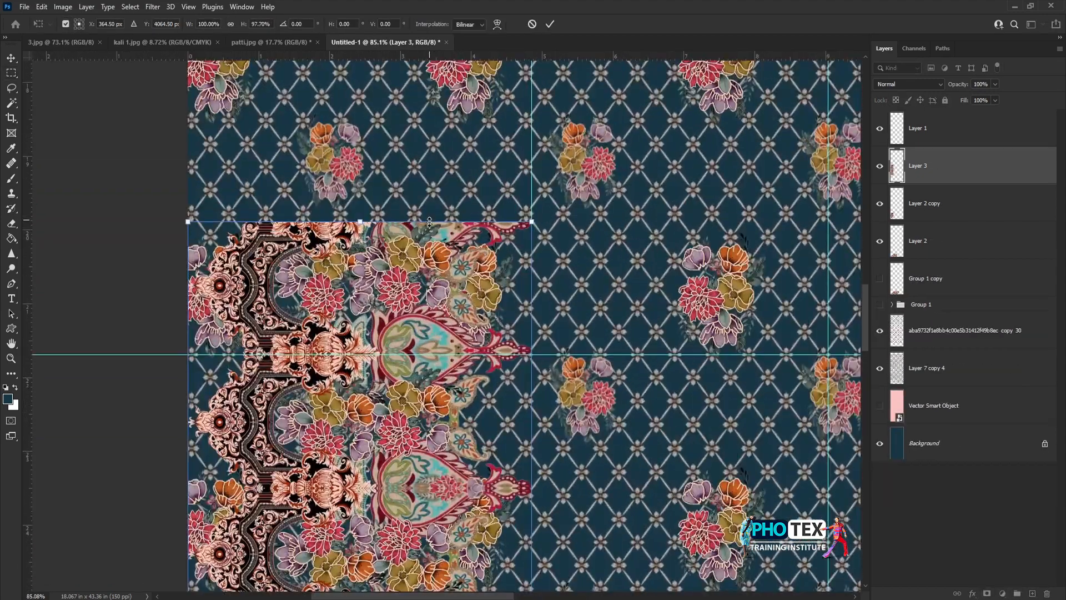
pyautogui.moveTo(431, 223); pyautogui.dragTo(431, 227)
pyautogui.press('Return')
# Step: Delete the side border above the horizontal centre guide and merge the side, corner and bottom border layers
pyautogui.scroll(-1, 448, 229)
pyautogui.moveTo(206, 170); pyautogui.dragTo(609, 332)
pyautogui.press('Delete')
pyautogui.keyDown('ctrl'); pyautogui.click(952, 197); pyautogui.keyUp('ctrl')
pyautogui.hotkey('ctrl', 'e')
pyautogui.click(919, 218)
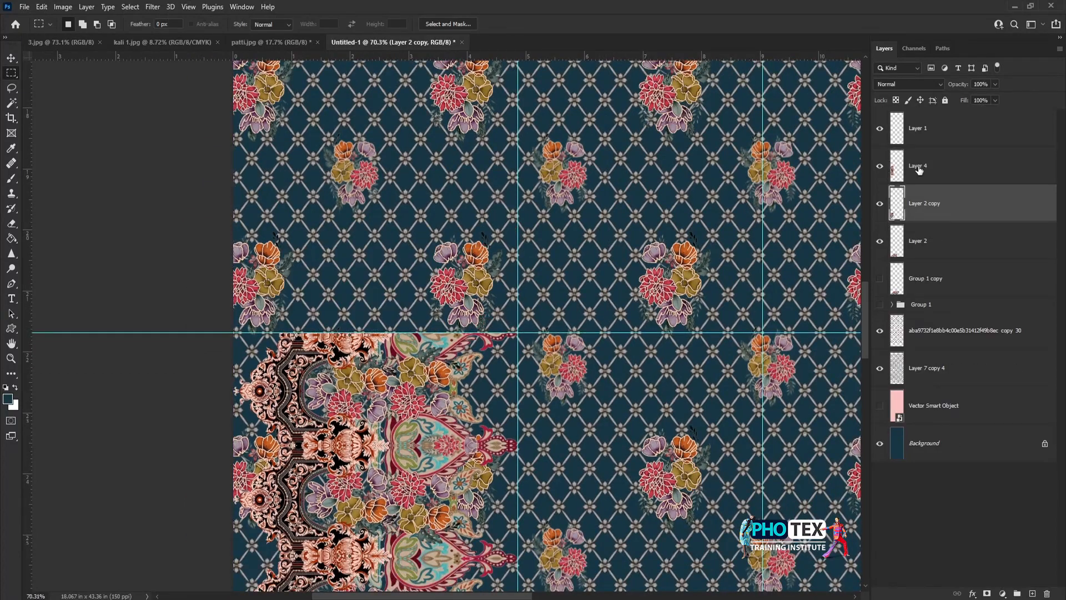
pyautogui.keyDown('ctrl'); pyautogui.click(920, 167); pyautogui.keyUp('ctrl')
pyautogui.keyDown('ctrl'); pyautogui.click(926, 242); pyautogui.keyUp('ctrl')
pyautogui.hotkey('ctrl', 'e')
# Step: Duplicate the L-shaped border, flip it horizontally about the vertical centre guide, and hide the guides
pyautogui.scroll(-10, 368, 324)
pyautogui.hotkey('ctrl', 'j')
pyautogui.moveTo(398, 415); pyautogui.dragTo(450, 415)
pyautogui.rightClick(439, 394)
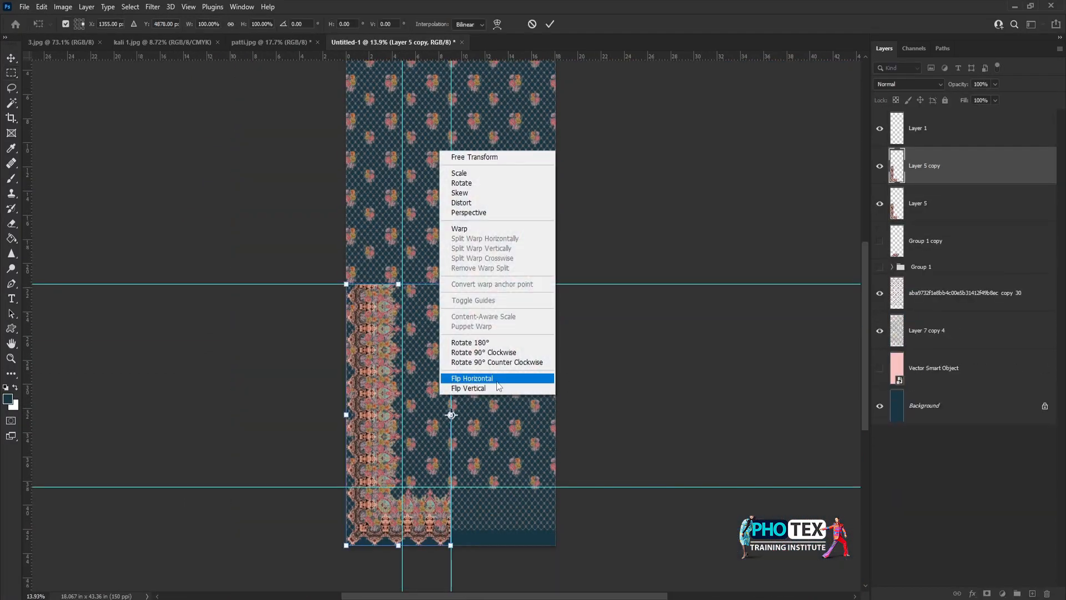
pyautogui.click(495, 379)
pyautogui.press('Return')
pyautogui.scroll(8, 522, 533)
pyautogui.scroll(-8, 517, 555)
pyautogui.hotkey('ctrl', ';')
# Step: Save the document as dupatta.tif in TIFF format
pyautogui.hotkey('ctrl', 'shift', 's')
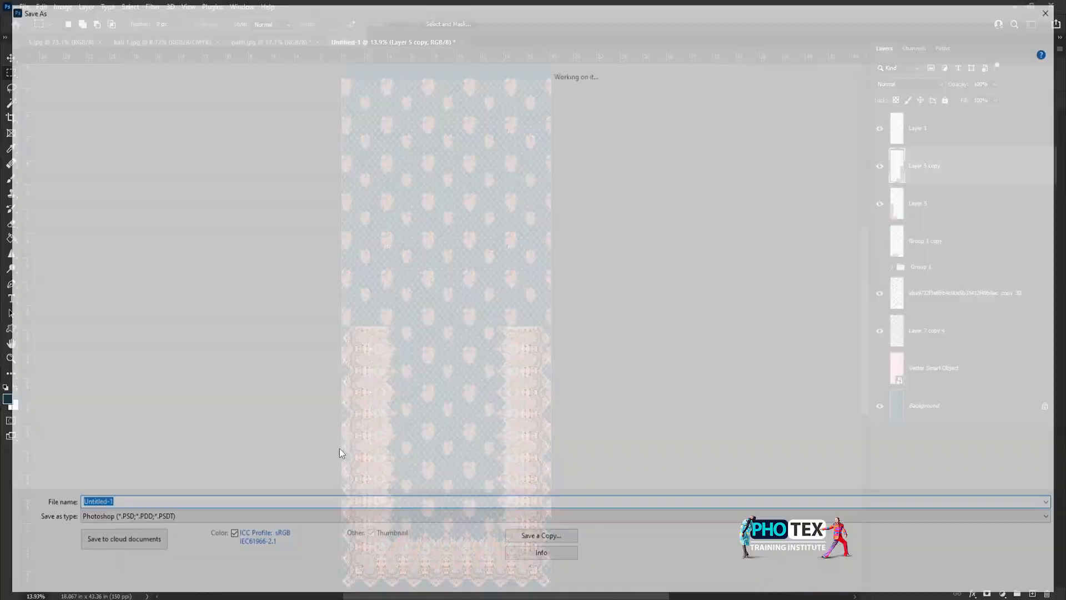
pyautogui.write('dup')
pyautogui.click(131, 520)
pyautogui.click(131, 505)
pyautogui.press('Return')
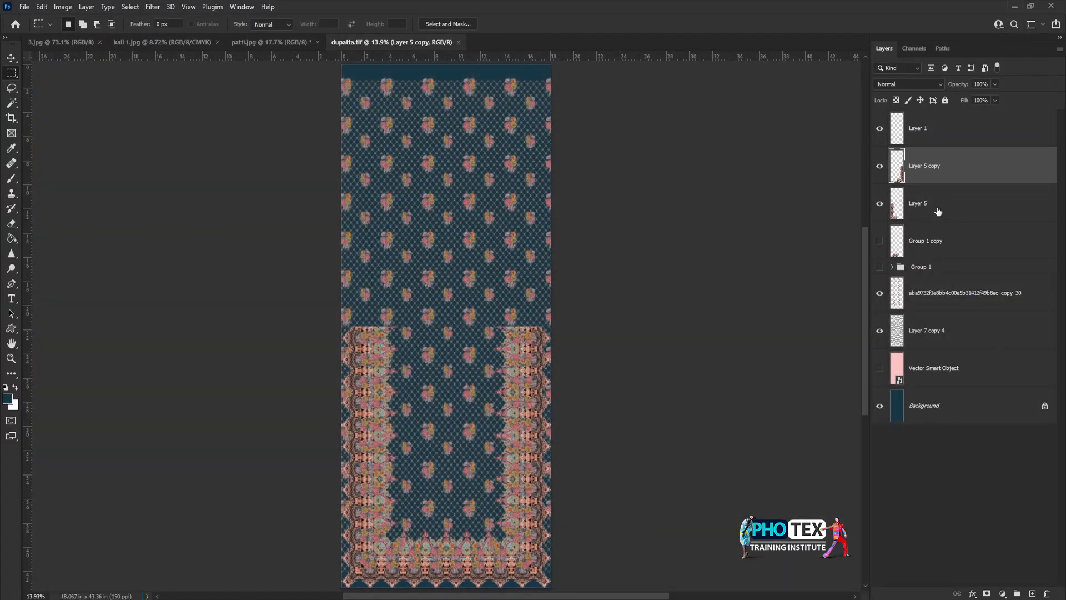
# Step: Merge the left and right border halves and mirror a duplicate vertically onto the upper half of the dupatta
pyautogui.keyDown('ctrl'); pyautogui.click(938, 210); pyautogui.keyUp('ctrl')
pyautogui.hotkey('ctrl', 'e')
pyautogui.hotkey('ctrl', 'j')
pyautogui.hotkey('ctrl', 't')
pyautogui.moveTo(488, 492); pyautogui.dragTo(488, 231)
pyautogui.rightClick(488, 231)
pyautogui.click(526, 468)
pyautogui.press('Return')
# Step: Merge the upper and lower border layers into a single frame, keeping the dupatta document open
pyautogui.scroll(8, 503, 333)
pyautogui.hotkey('ctrl', '0')
pyautogui.hotkey('ctrl', 'w')
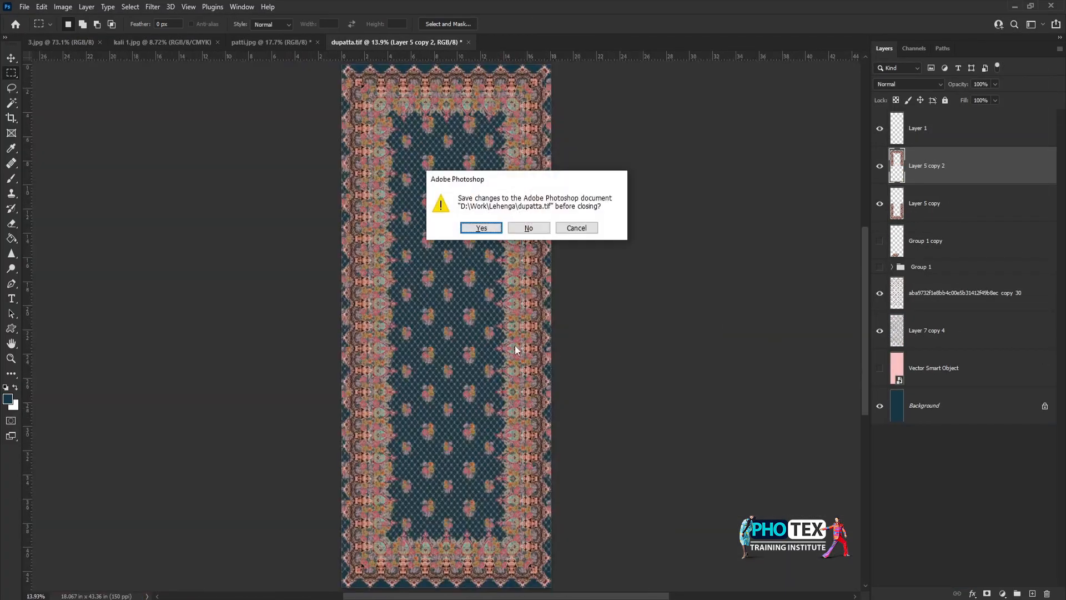
pyautogui.click(576, 228)
pyautogui.hotkey('ctrl', 'e')
# Step: Scale down the bouquet pattern layer proportionally and position it inside the dupatta's border frame
pyautogui.press('v')
pyautogui.keyDown('ctrl'); pyautogui.click(449, 218); pyautogui.keyUp('ctrl')
pyautogui.hotkey('ctrl', 't')
pyautogui.moveTo(700, 76); pyautogui.dragTo(636, 123)
pyautogui.moveTo(450, 200); pyautogui.dragTo(410, 507)
pyautogui.press('Return')
# Step: Add a mask to the bouquet layer, and select the area inside the border on the Layer 7 copy 4 lattice layer
pyautogui.moveTo(447, 361); pyautogui.dragTo(528, 529)
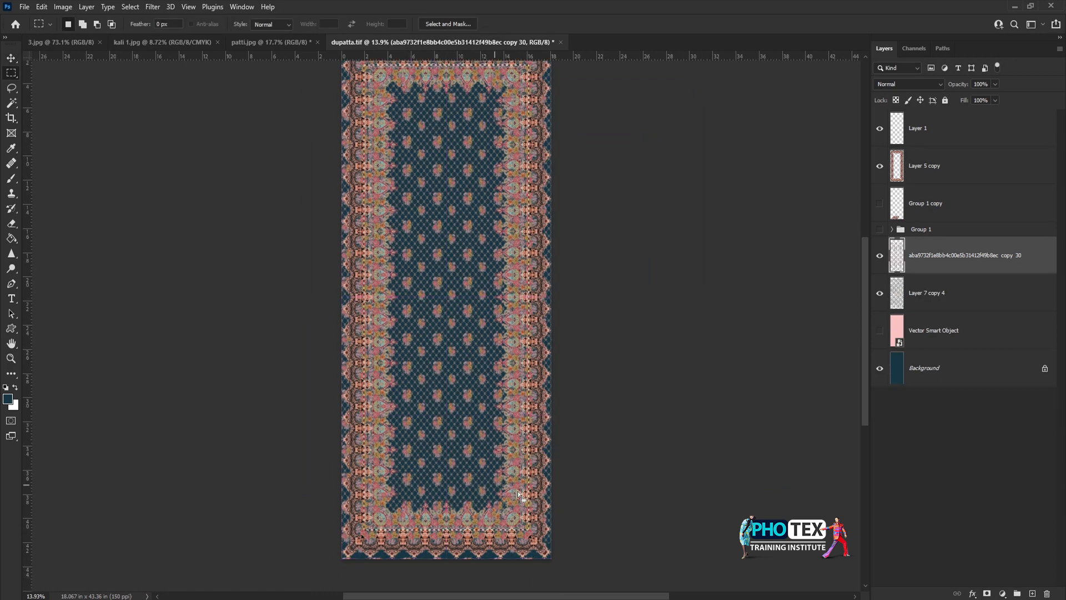
pyautogui.click(987, 592)
pyautogui.hotkey('ctrl', '0')
pyautogui.scroll(-2, 549, 393)
pyautogui.click(945, 288)
pyautogui.moveTo(397, 140); pyautogui.dragTo(534, 530)
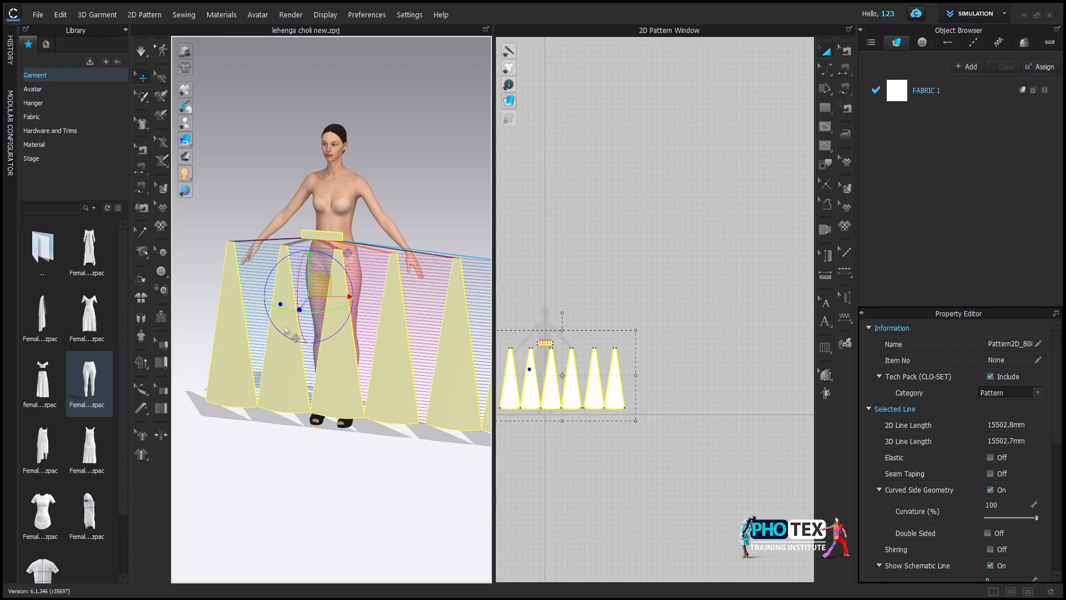
# Step: Switch to the lehenga choli project in CLO and select the rightmost skirt panel in the 2D pattern layout
pyautogui.scroll(5, 352, 316)
pyautogui.moveTo(351, 317); pyautogui.dragTo(263, 306)
pyautogui.scroll(-4, 443, 317)
pyautogui.scroll(6, 568, 337)
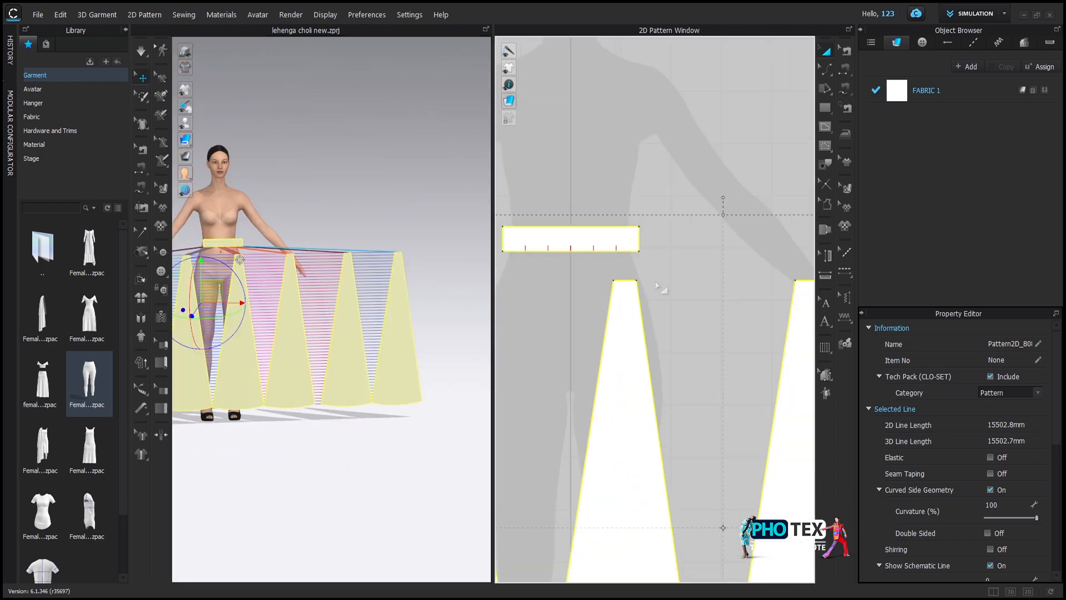
pyautogui.scroll(-4, 617, 311)
pyautogui.scroll(3, 585, 359)
pyautogui.moveTo(586, 359); pyautogui.dragTo(648, 360)
pyautogui.click(699, 344)
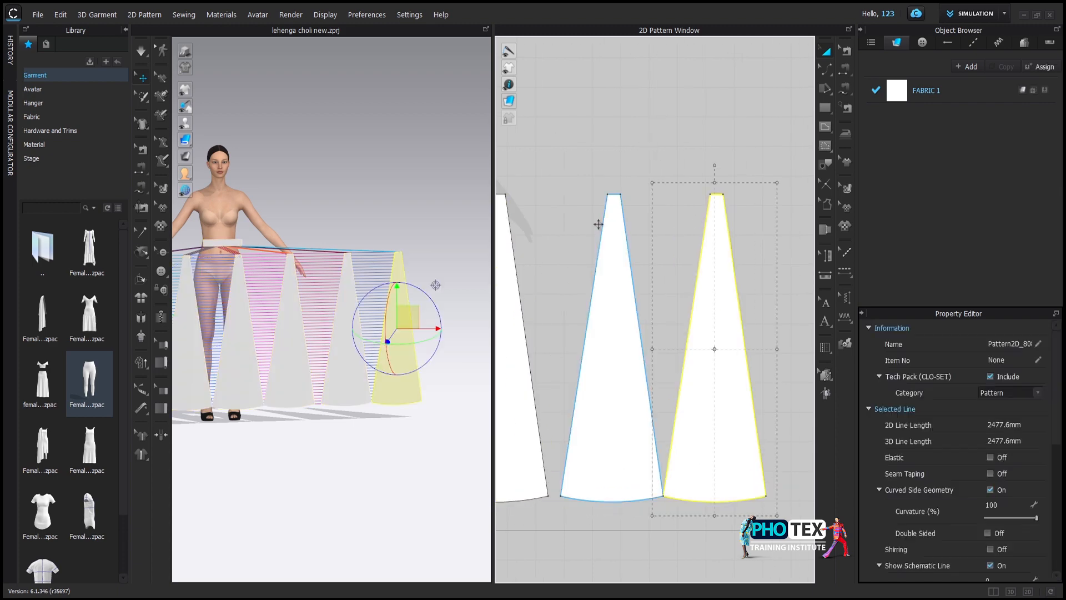
# Step: Move the skirt panels closer together in front of the avatar, beneath the waistband
pyautogui.moveTo(408, 317); pyautogui.dragTo(195, 304)
pyautogui.scroll(2, 194, 303)
pyautogui.moveTo(194, 304); pyautogui.dragTo(369, 263)
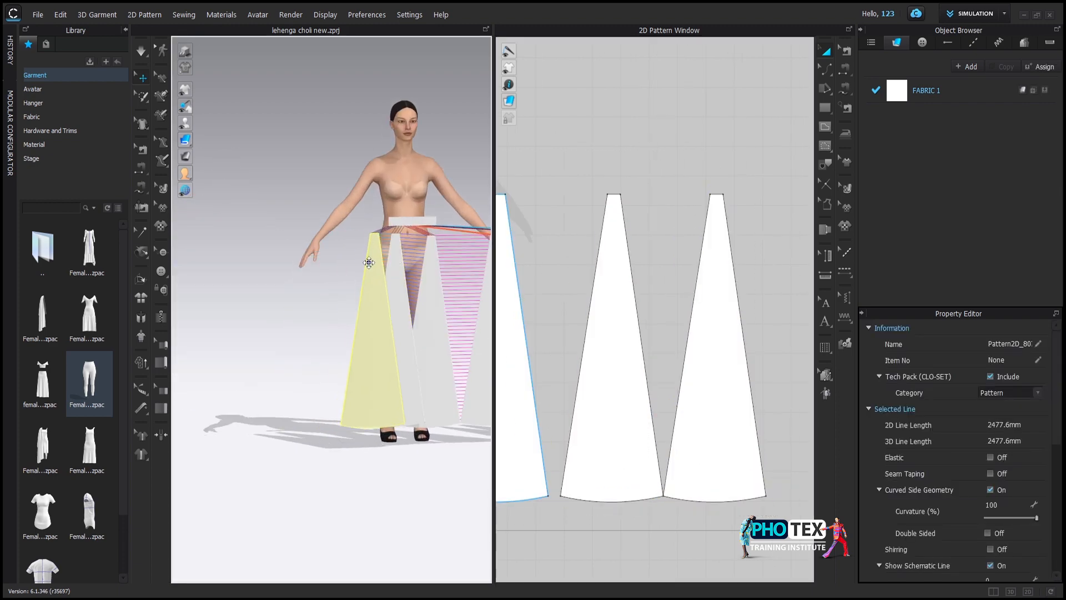
pyautogui.moveTo(430, 284); pyautogui.dragTo(328, 295)
pyautogui.moveTo(392, 300); pyautogui.dragTo(293, 302)
pyautogui.moveTo(381, 296); pyautogui.dragTo(349, 301)
pyautogui.moveTo(349, 300); pyautogui.dragTo(343, 349)
# Step: Duplicate the waistband and all skirt panels symmetrically and place the copies to the right of the originals
pyautogui.scroll(-2, 334, 351)
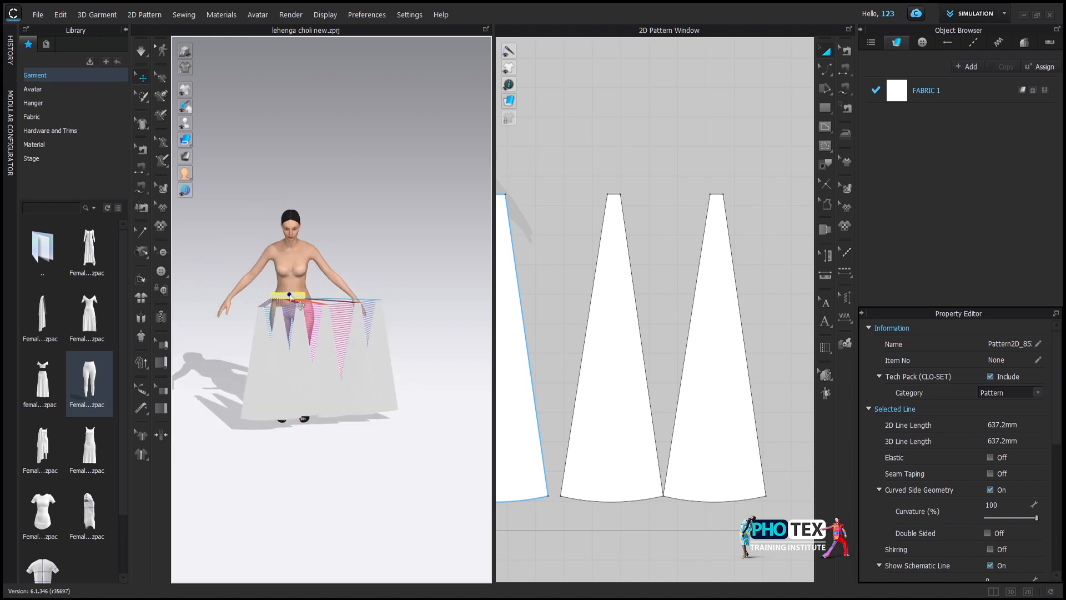
pyautogui.scroll(-2, 343, 348)
pyautogui.scroll(-5, 661, 328)
pyautogui.hotkey('ctrl', 'a')
pyautogui.rightClick(622, 354)
pyautogui.click(650, 335)
pyautogui.scroll(-3, 649, 335)
pyautogui.click(727, 336)
pyautogui.scroll(-4, 751, 348)
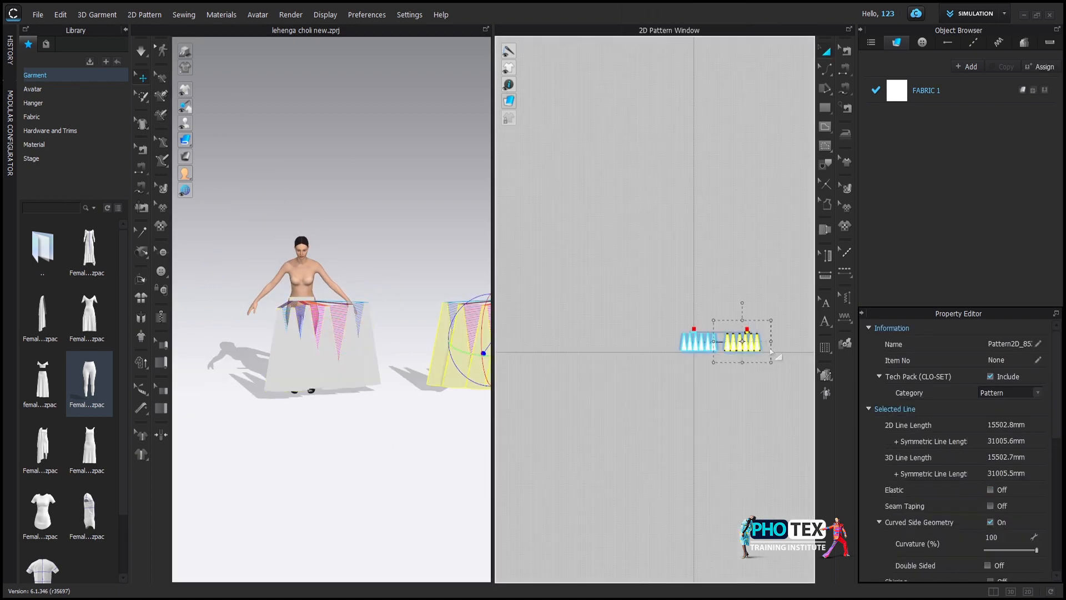
# Step: Sew the outer side edge of the original skirt panels to the matching outer edge of the copied panels
pyautogui.scroll(8, 753, 348)
pyautogui.click(662, 238)
pyautogui.scroll(-3, 696, 292)
pyautogui.scroll(-3, 697, 292)
pyautogui.scroll(3, 570, 310)
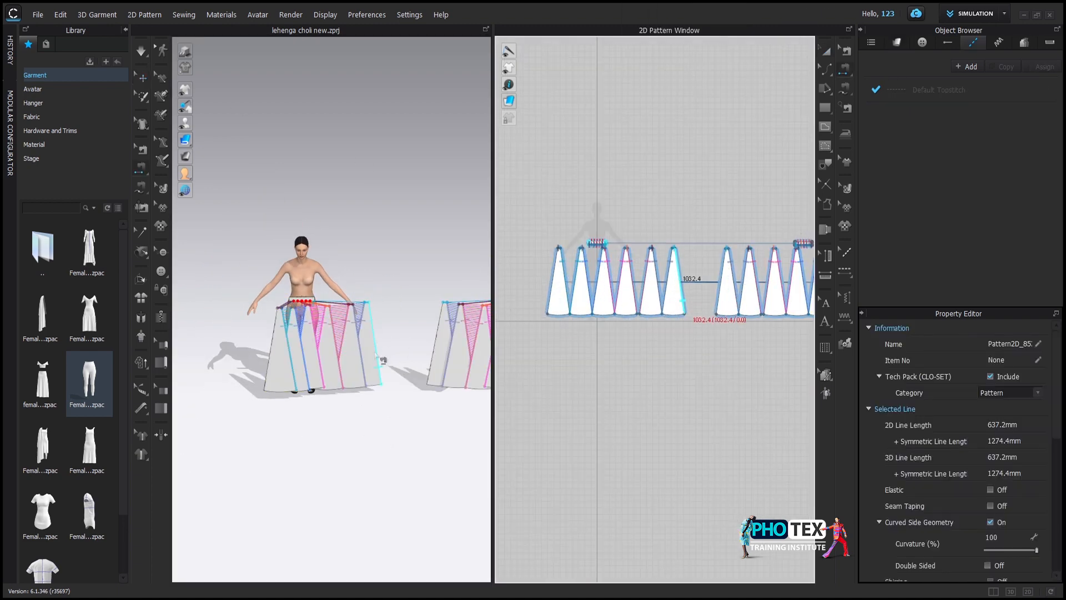
pyautogui.scroll(4, 376, 355)
pyautogui.moveTo(458, 356); pyautogui.dragTo(218, 356)
pyautogui.moveTo(350, 356); pyautogui.dragTo(311, 356)
pyautogui.scroll(4, 592, 256)
pyautogui.click(517, 303)
pyautogui.scroll(-6, 517, 302)
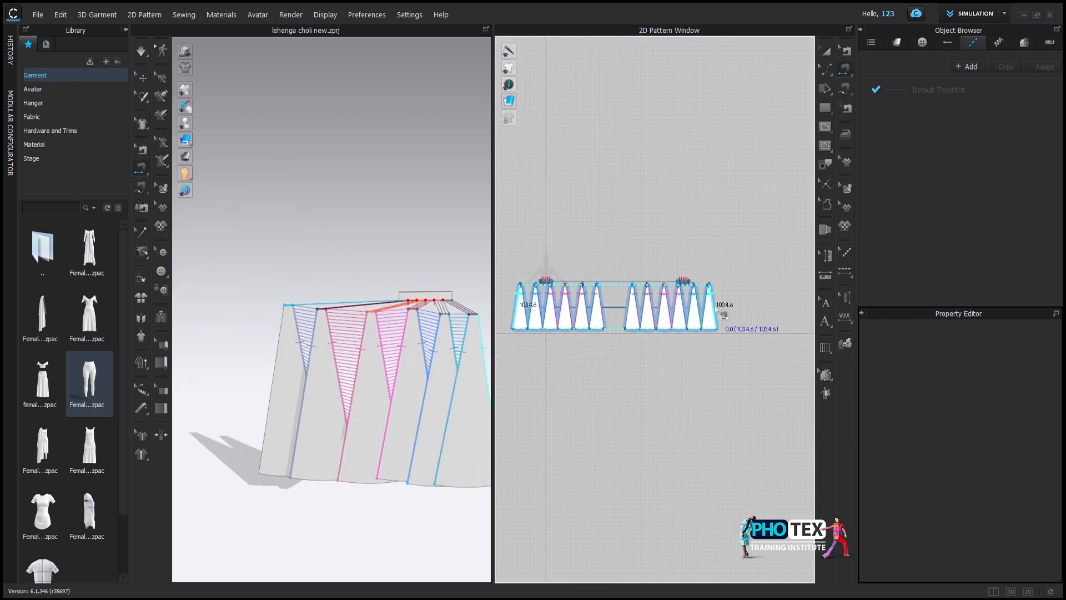
pyautogui.click(724, 315)
# Step: Sew one short end of the front waistband to the matching end of the copied waistband
pyautogui.scroll(5, 744, 306)
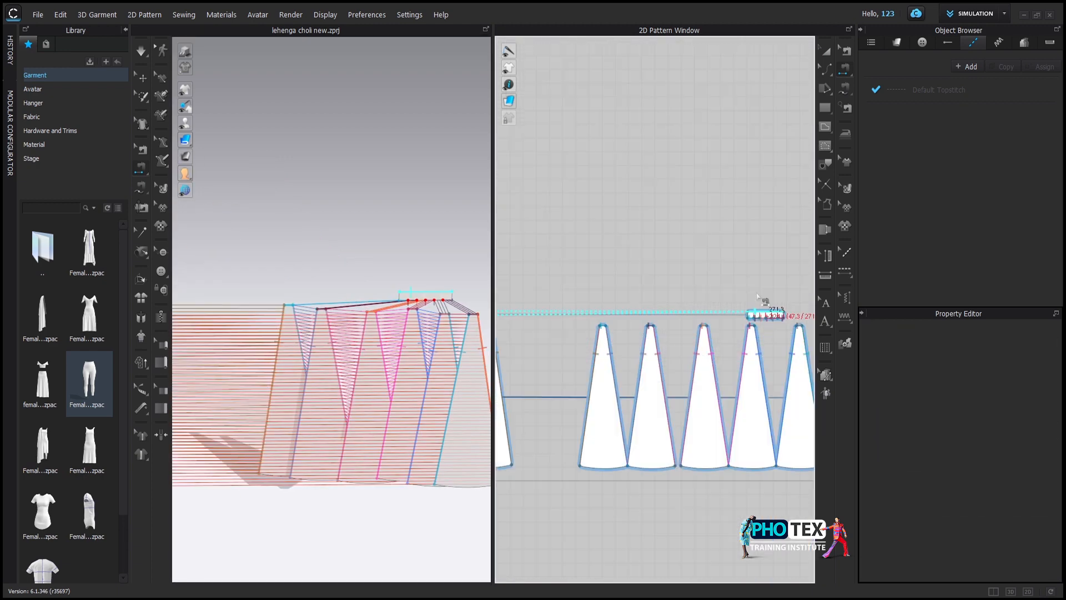
pyautogui.scroll(5, 759, 313)
pyautogui.click(709, 318)
pyautogui.scroll(-6, 710, 318)
pyautogui.click(846, 50)
pyautogui.scroll(6, 700, 315)
pyautogui.click(794, 320)
pyautogui.scroll(-6, 639, 349)
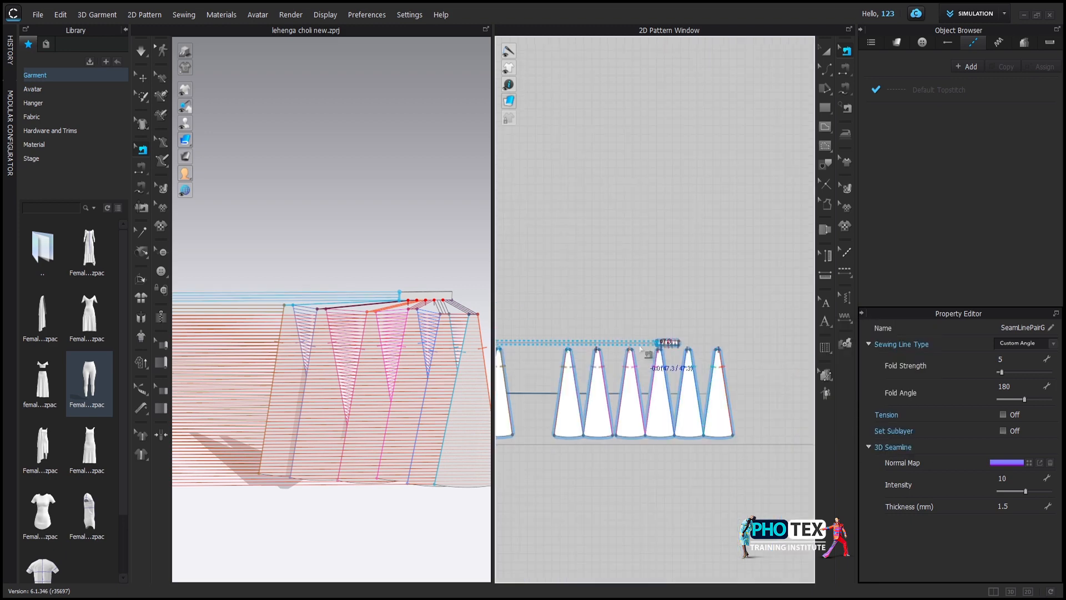
# Step: Sew the remaining short ends of the two waistbands together to close the waist
pyautogui.press('n')
pyautogui.scroll(6, 676, 329)
pyautogui.click(691, 397)
pyautogui.scroll(-6, 690, 397)
pyautogui.scroll(5, 777, 383)
pyautogui.click(702, 394)
pyautogui.scroll(-6, 695, 397)
pyautogui.scroll(4, 681, 400)
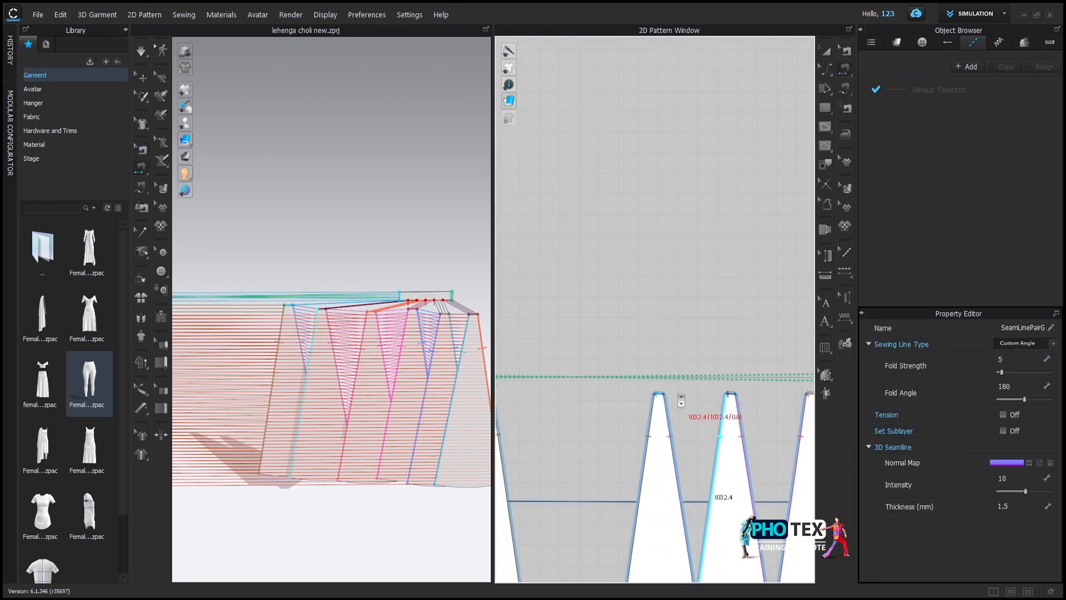
pyautogui.scroll(-3, 681, 400)
pyautogui.scroll(-6, 700, 417)
pyautogui.scroll(-3, 400, 358)
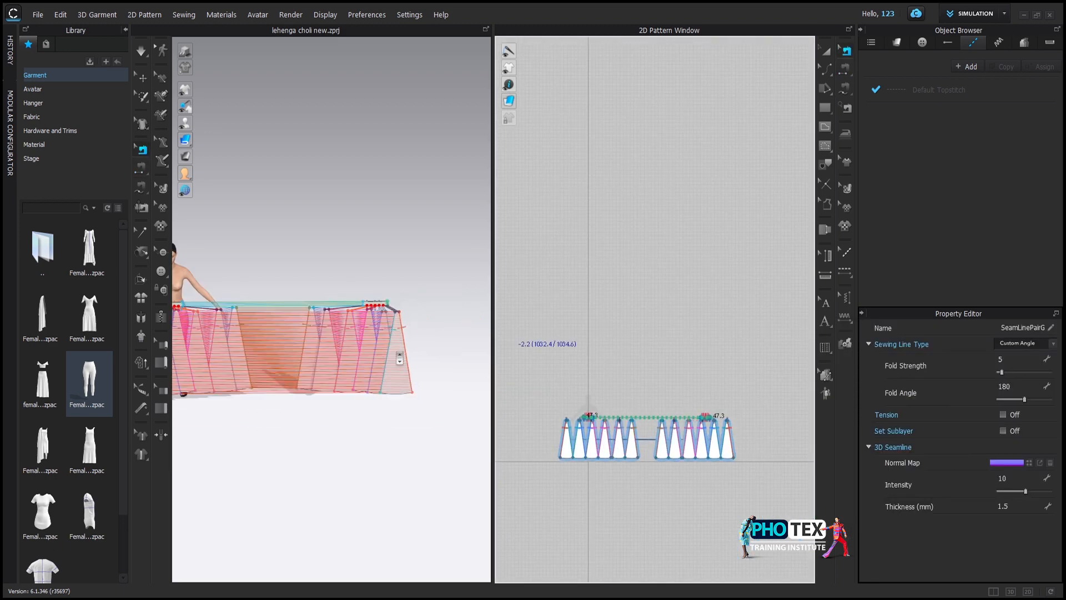
# Step: Position the copied waistband and skirt panels behind the avatar as the back of the skirt
pyautogui.moveTo(681, 410); pyautogui.dragTo(647, 397)
pyautogui.moveTo(392, 364); pyautogui.dragTo(402, 296)
pyautogui.scroll(5, 334, 343)
pyautogui.moveTo(333, 343); pyautogui.dragTo(233, 369)
pyautogui.moveTo(318, 366); pyautogui.dragTo(397, 367)
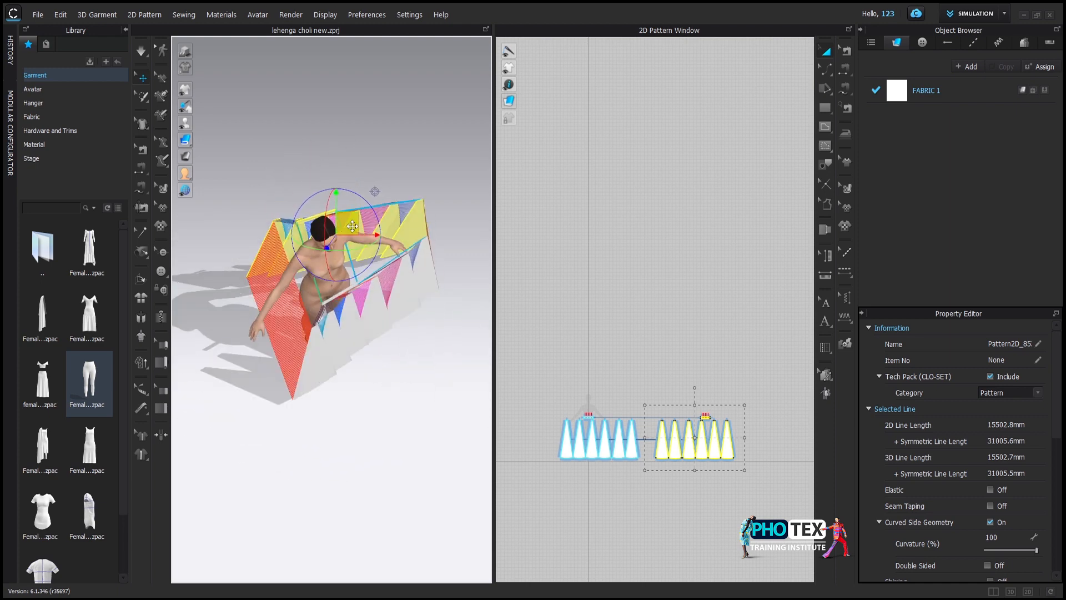
pyautogui.moveTo(352, 226); pyautogui.dragTo(342, 232)
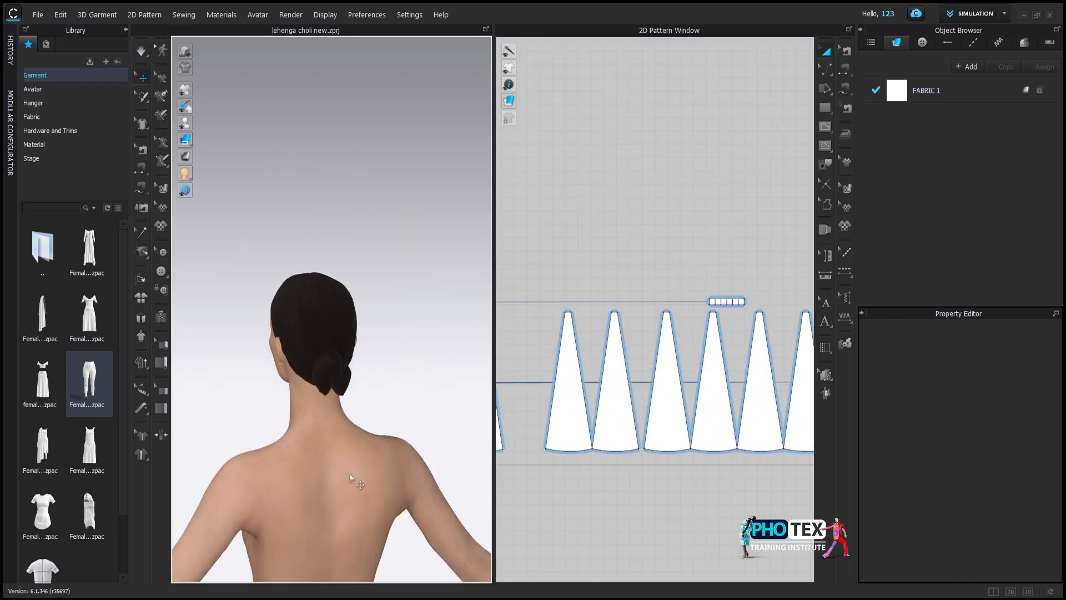
# Step: Simulate the skirt so it drapes around the avatar, and inspect it from the front and side
pyautogui.moveTo(350, 477); pyautogui.dragTo(369, 161)
pyautogui.click(141, 51)
pyautogui.moveTo(289, 361); pyautogui.dragTo(461, 468)
pyautogui.scroll(-4, 395, 383)
pyautogui.moveTo(290, 487); pyautogui.dragTo(186, 400)
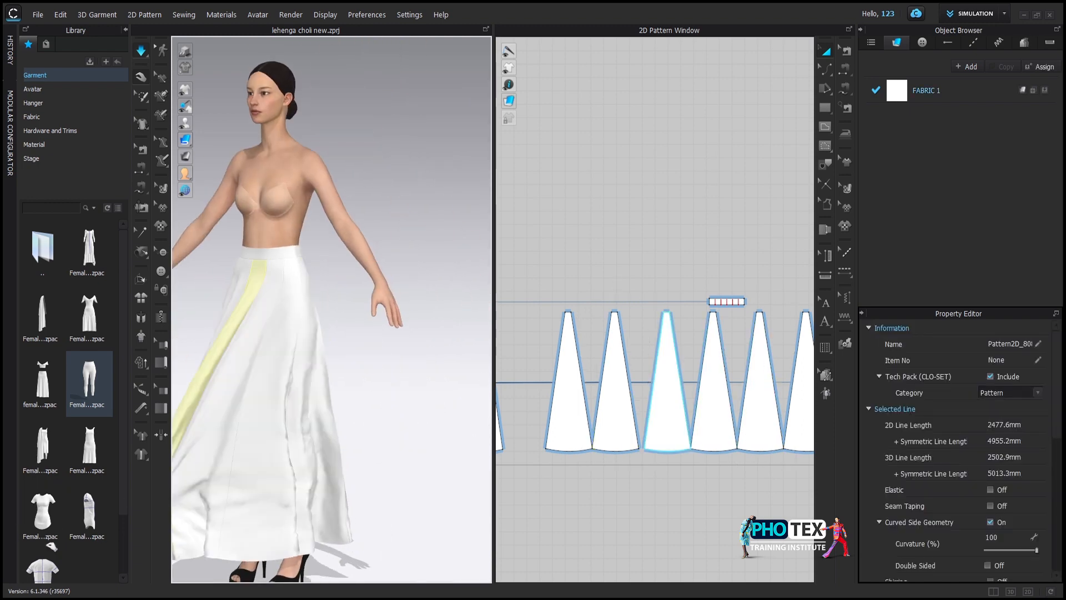
pyautogui.scroll(5, 286, 453)
pyautogui.scroll(-5, 341, 400)
pyautogui.moveTo(340, 400); pyautogui.dragTo(284, 439)
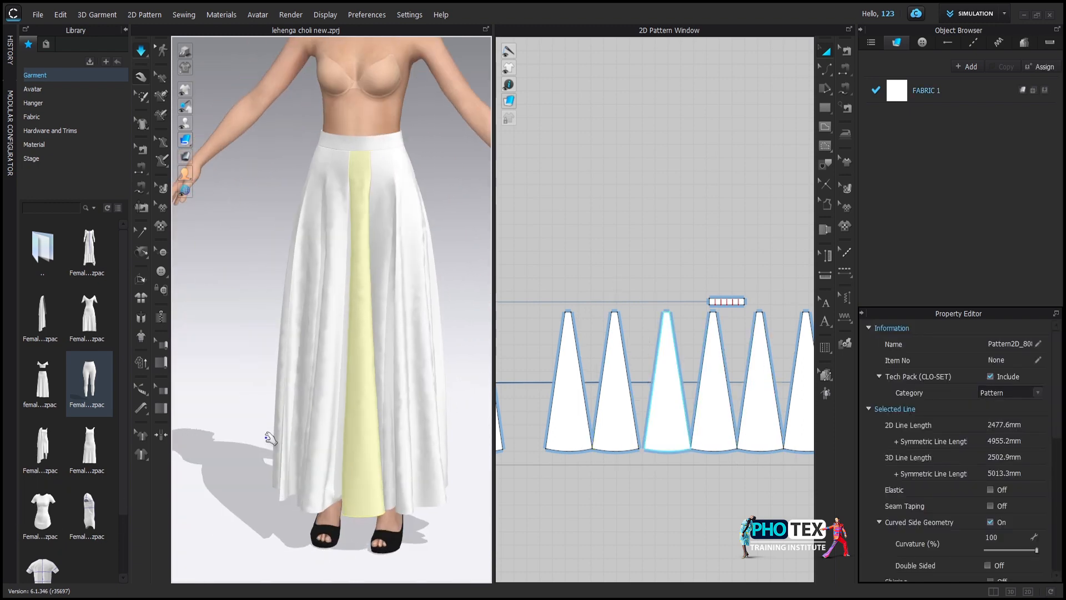
pyautogui.press('Escape')
pyautogui.scroll(5, 355, 316)
pyautogui.scroll(-3, 369, 349)
pyautogui.scroll(-2, 369, 349)
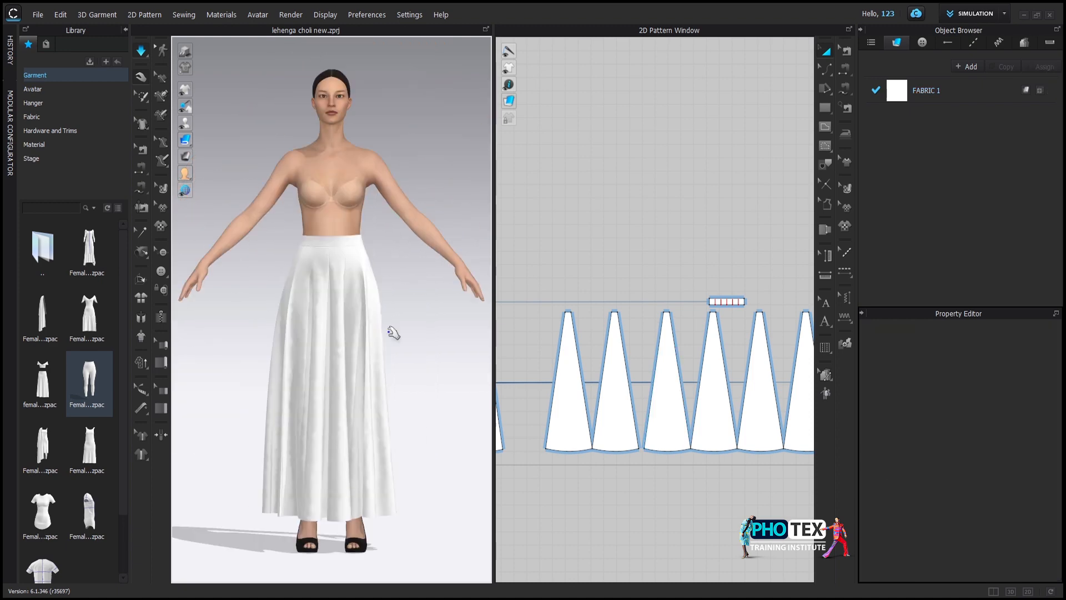
# Step: Draw a half choli front polygon beside the centre line with a shoulder about 55 mm, armhole 193 mm, side 77 mm and hem 136 mm
pyautogui.click(866, 111)
pyautogui.scroll(5, 533, 335)
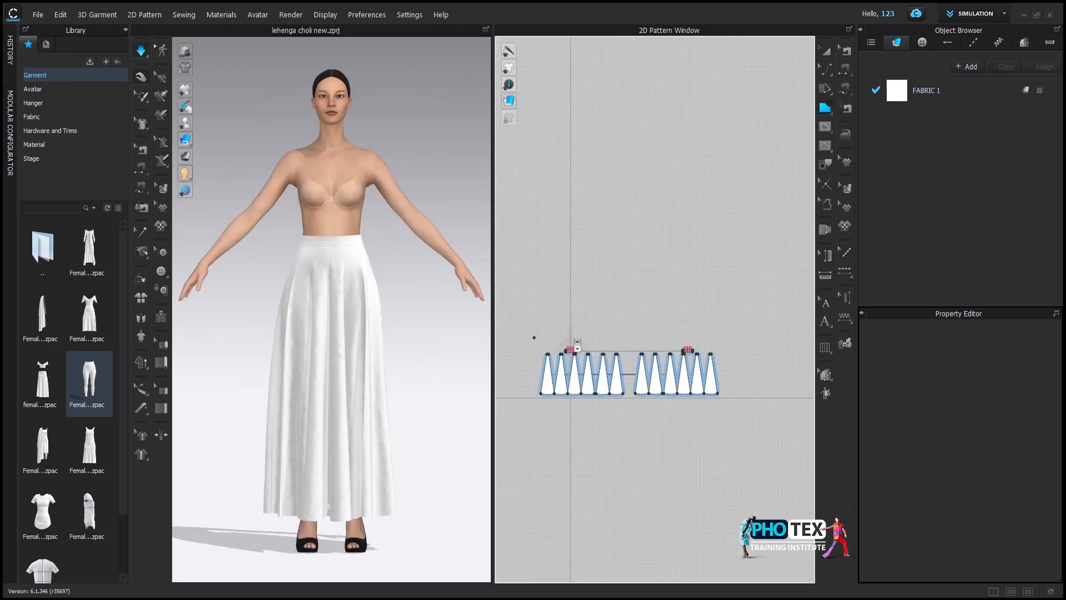
pyautogui.scroll(-8, 545, 267)
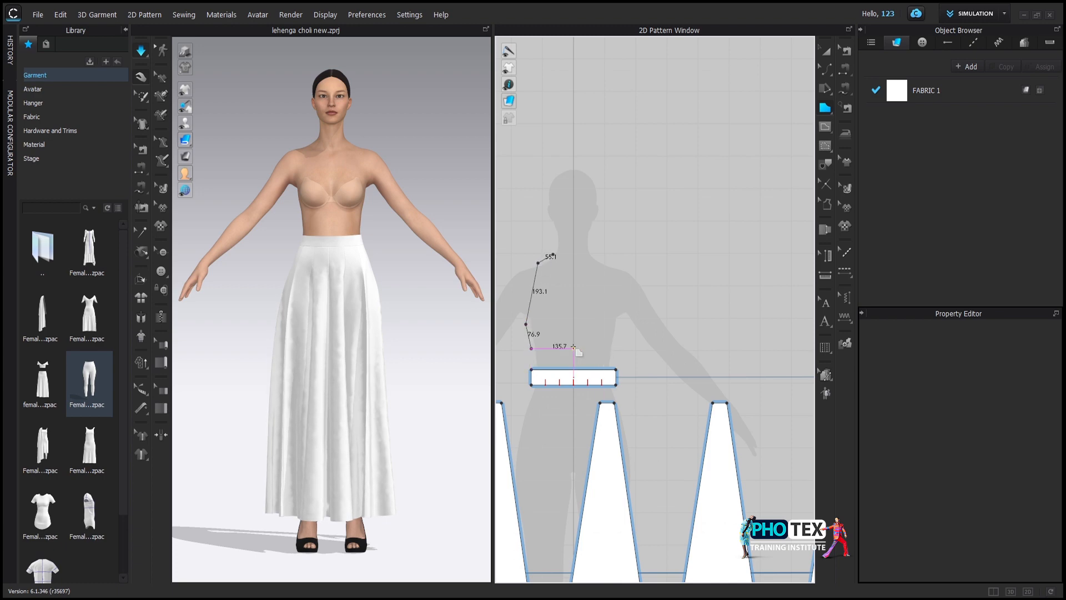
pyautogui.click(553, 255)
pyautogui.scroll(-2, 553, 267)
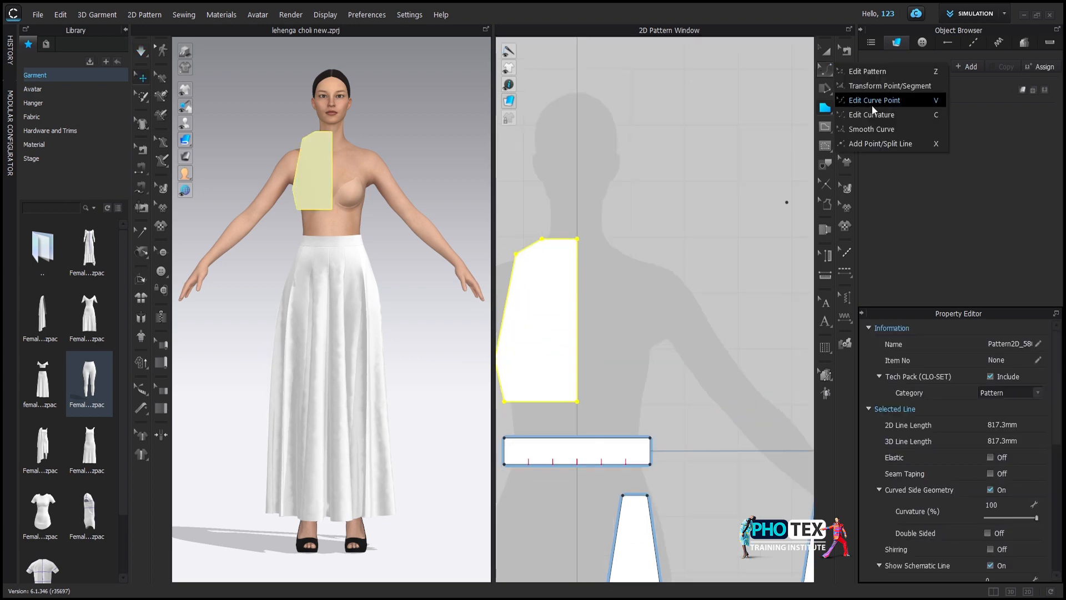
# Step: Curve the neckline of the half choli front using Edit Curve Point and adjust its shoulder and neck points
pyautogui.click(872, 105)
pyautogui.scroll(-3, 542, 253)
pyautogui.click(562, 253)
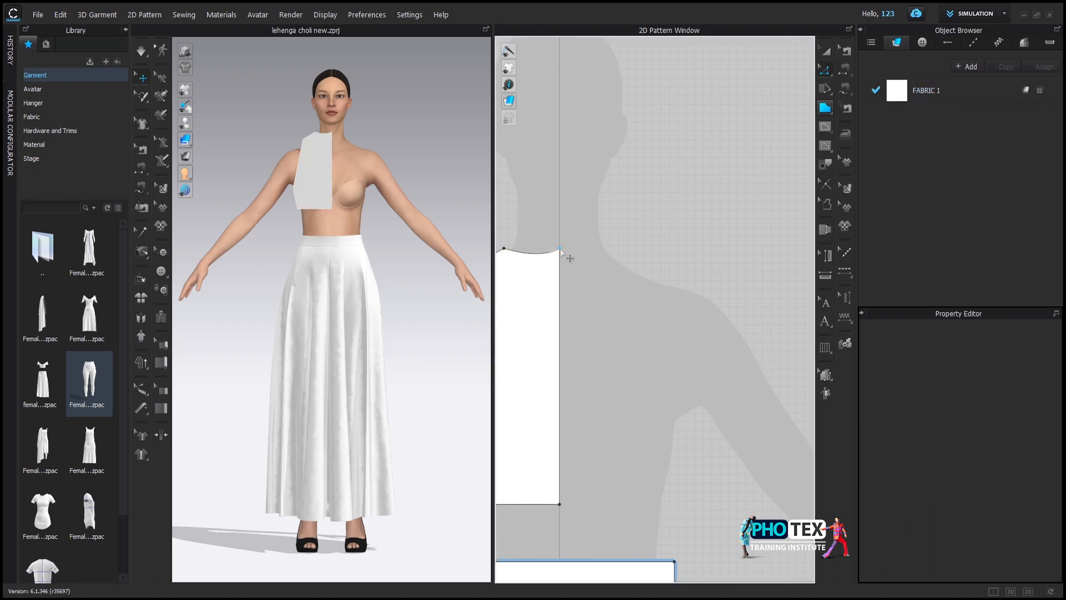
pyautogui.scroll(-3, 572, 283)
pyautogui.scroll(3, 563, 317)
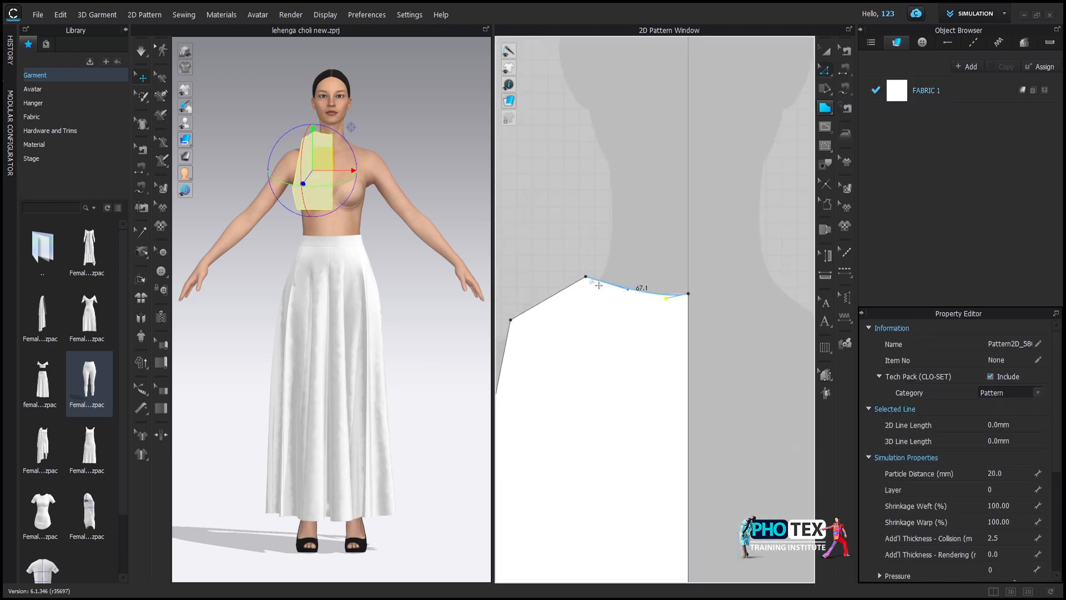
pyautogui.scroll(-2, 563, 317)
pyautogui.scroll(-2, 563, 317)
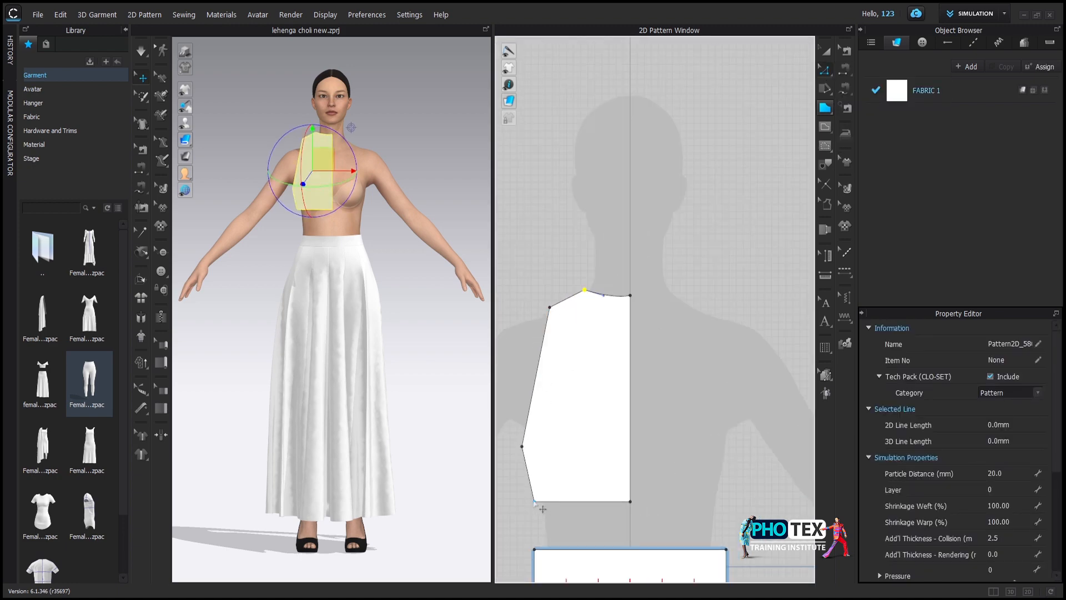
# Step: Bend the armhole edge of the half choli front into a gentle inward curve
pyautogui.scroll(-3, 651, 351)
pyautogui.click(872, 128)
pyautogui.scroll(4, 587, 366)
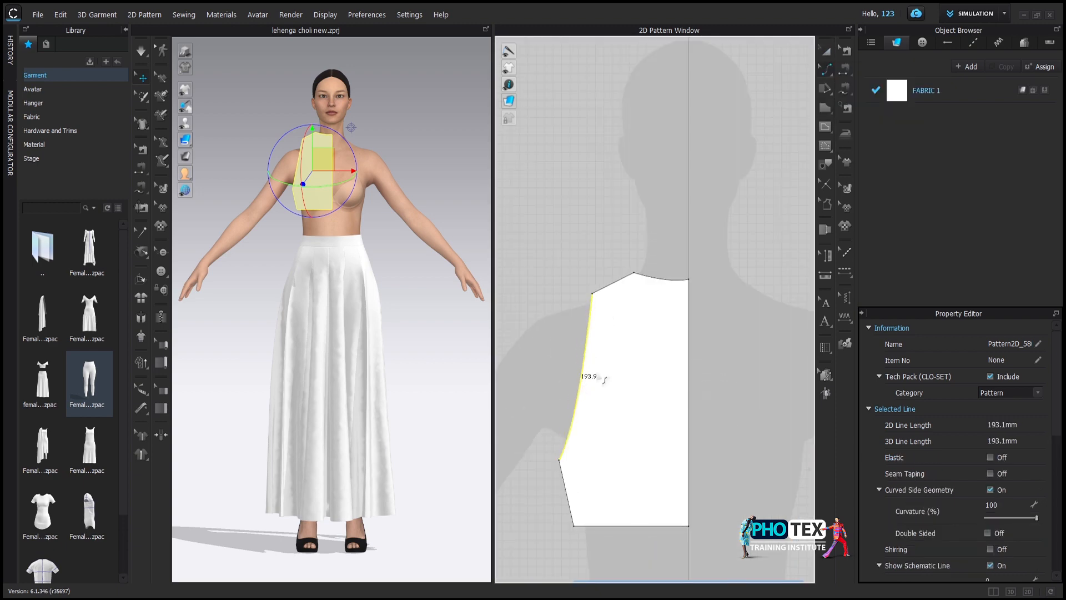
# Step: Create a linked symmetric copy of the half choli front on the other side of the centre line
pyautogui.scroll(-3, 631, 405)
pyautogui.rightClick(631, 405)
pyautogui.click(694, 147)
pyautogui.scroll(4, 693, 362)
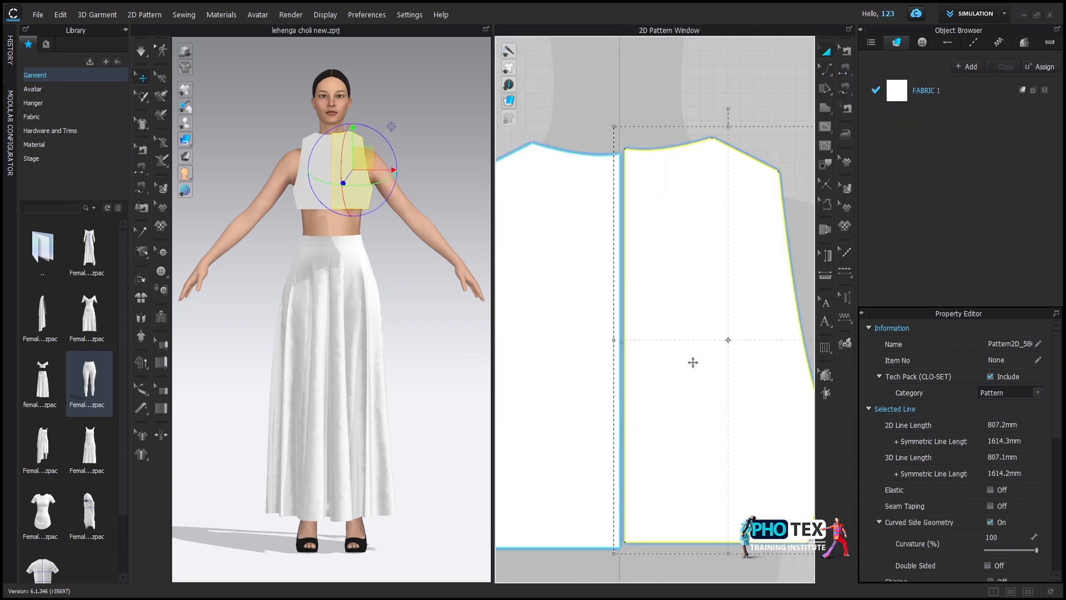
pyautogui.scroll(-6, 659, 326)
pyautogui.press('Escape')
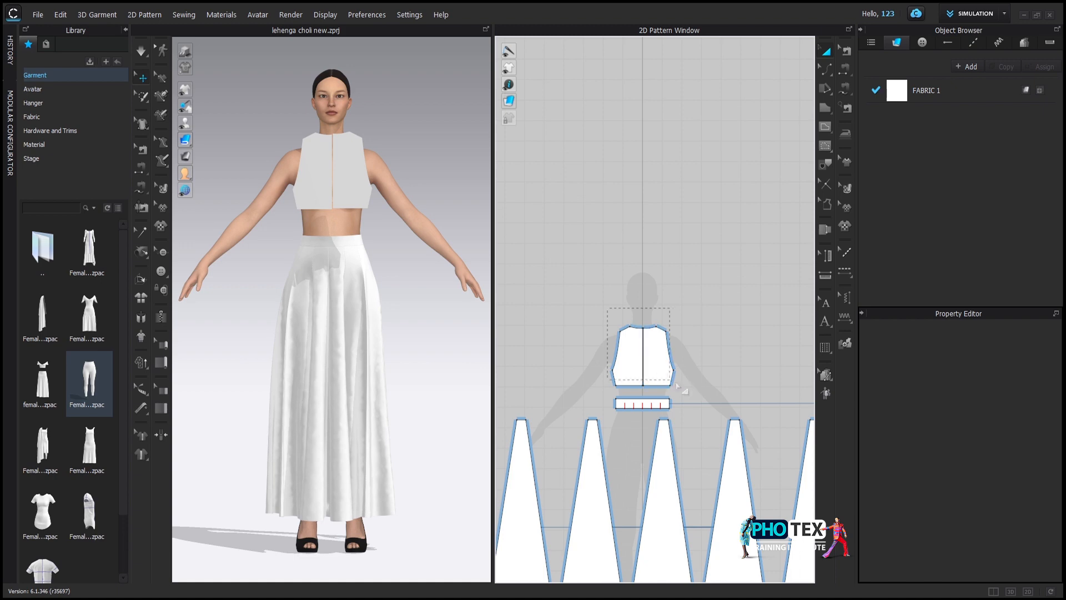
# Step: Copy both choli front halves and paste them beside the originals as the back pieces
pyautogui.rightClick(657, 361)
pyautogui.click(736, 160)
pyautogui.click(531, 345)
pyautogui.rightClick(658, 361)
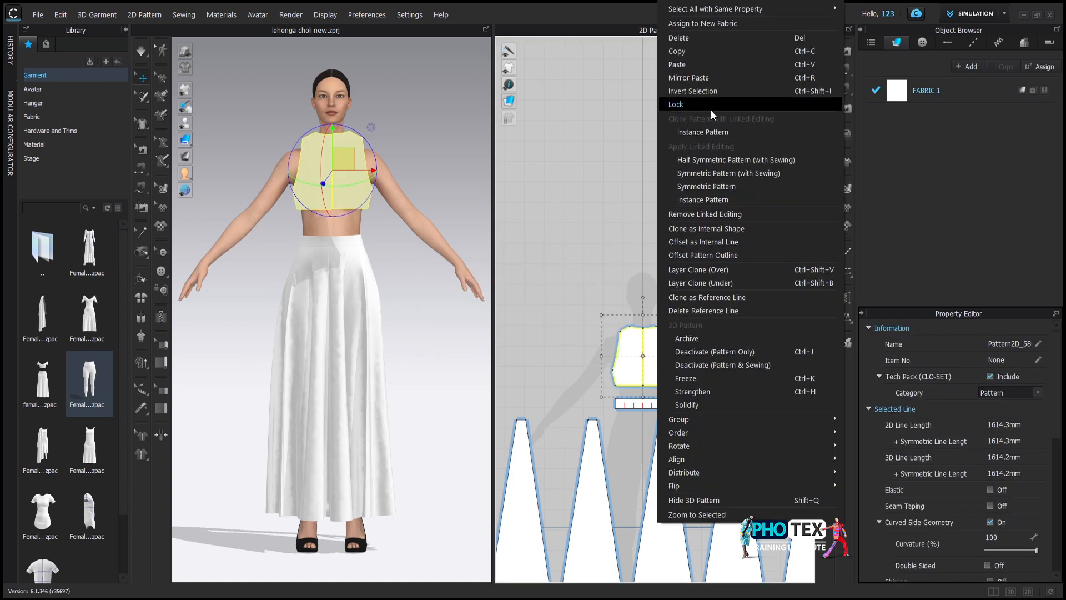
pyautogui.click(701, 51)
pyautogui.rightClick(649, 357)
pyautogui.click(691, 79)
pyautogui.click(722, 355)
# Step: Move the pasted choli pieces behind the avatar's back and rotate them to face it
pyautogui.moveTo(389, 228); pyautogui.dragTo(222, 222)
pyautogui.scroll(1, 303, 210)
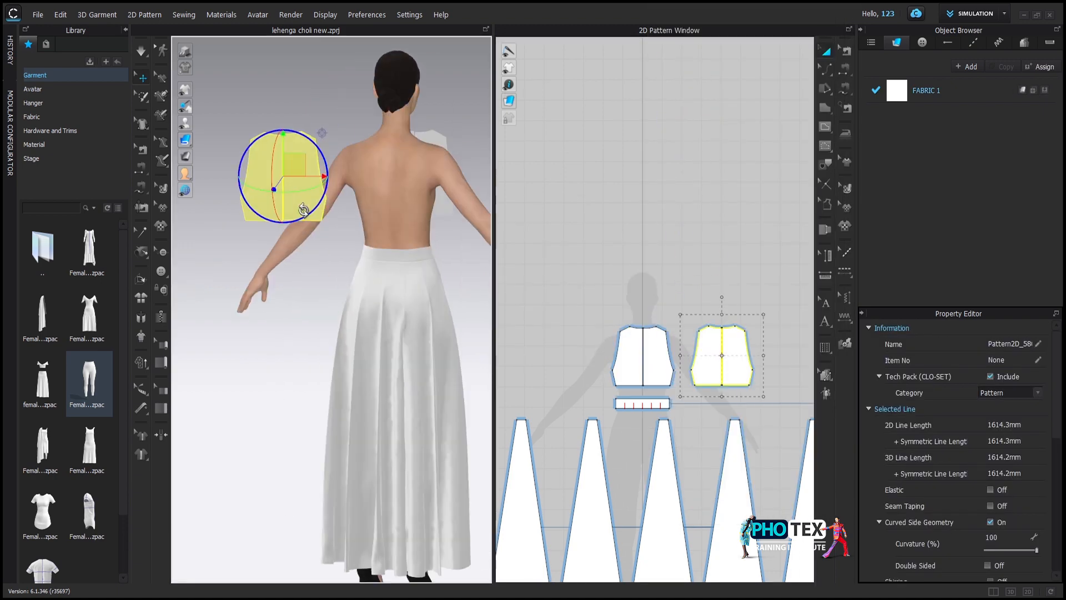
pyautogui.moveTo(303, 210); pyautogui.dragTo(418, 220)
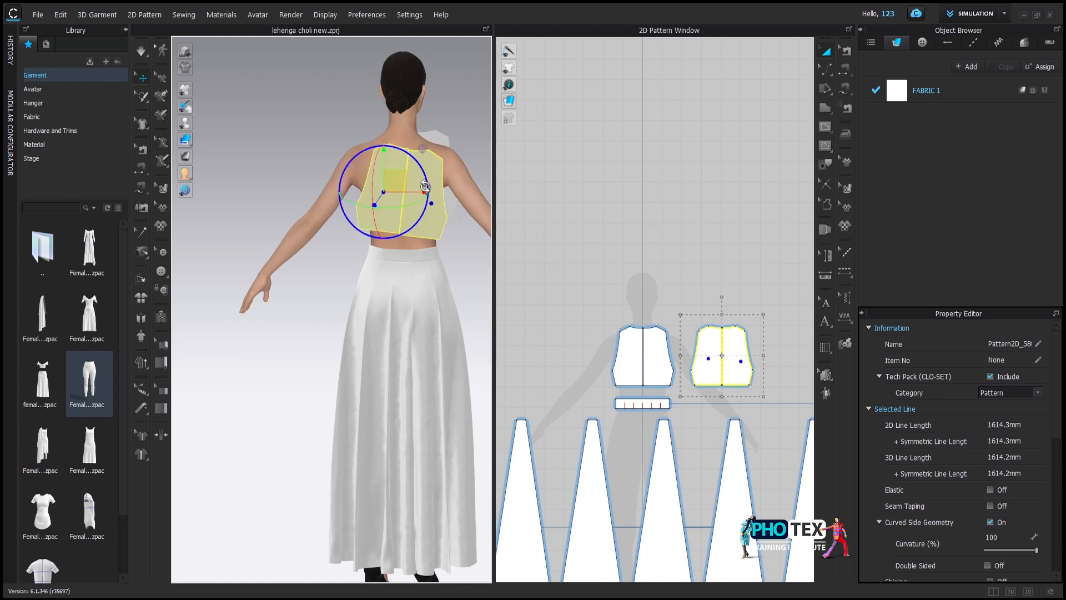
pyautogui.moveTo(349, 192); pyautogui.dragTo(439, 195)
# Step: Position the front choli pieces in front of the avatar's chest, clear of the body
pyautogui.click(624, 358)
pyautogui.moveTo(313, 181); pyautogui.dragTo(351, 181)
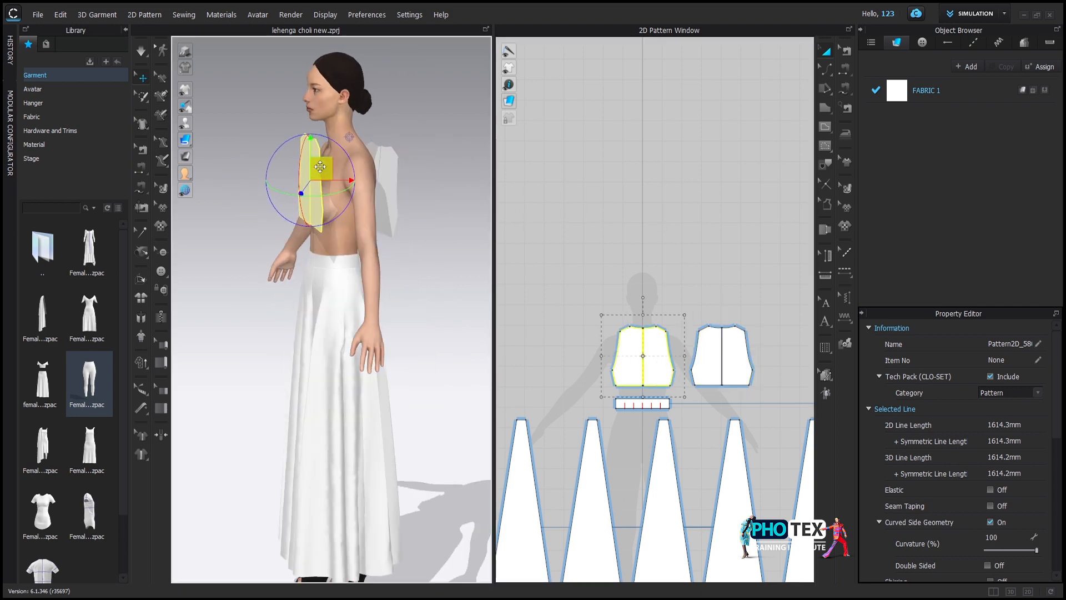
pyautogui.scroll(3, 312, 126)
pyautogui.moveTo(250, 133); pyautogui.dragTo(336, 235)
pyautogui.moveTo(261, 216); pyautogui.dragTo(333, 211)
# Step: Sew the front choli pieces to the back pieces along the shoulder and side edges
pyautogui.scroll(3, 295, 206)
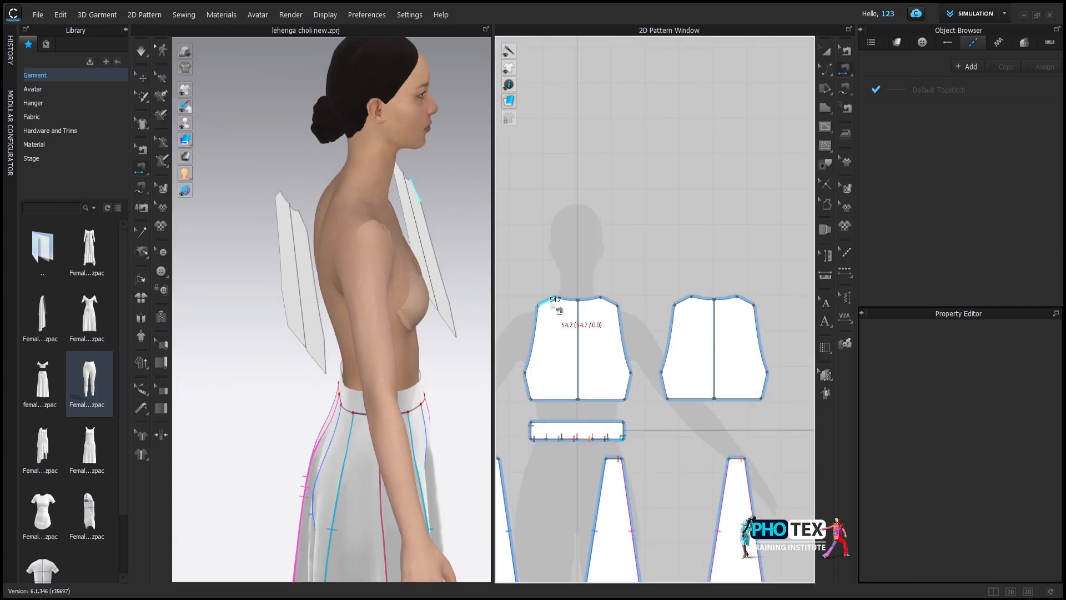
pyautogui.click(689, 302)
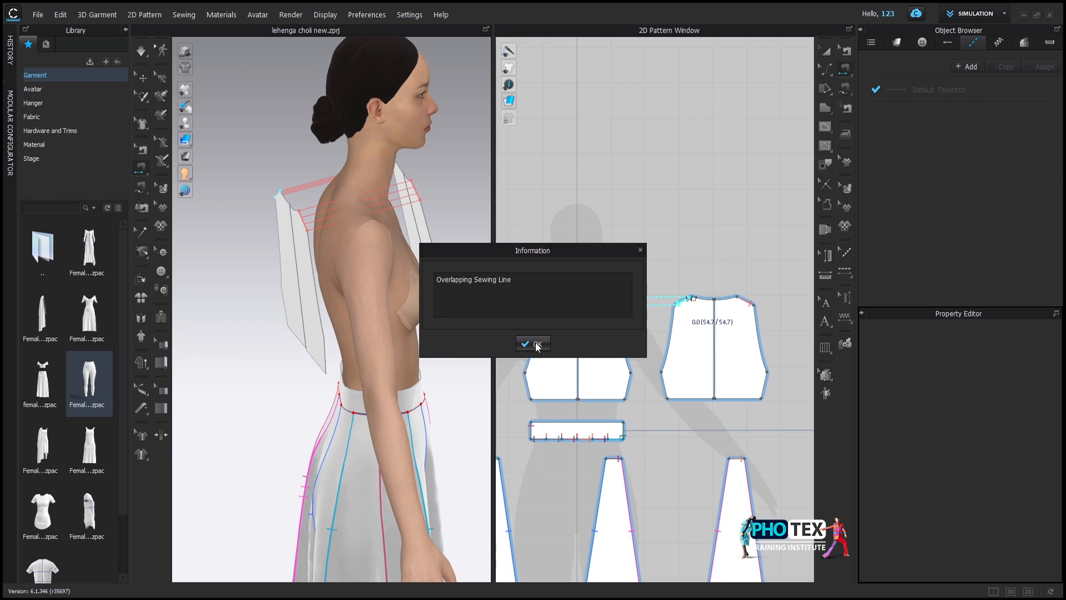
pyautogui.click(533, 342)
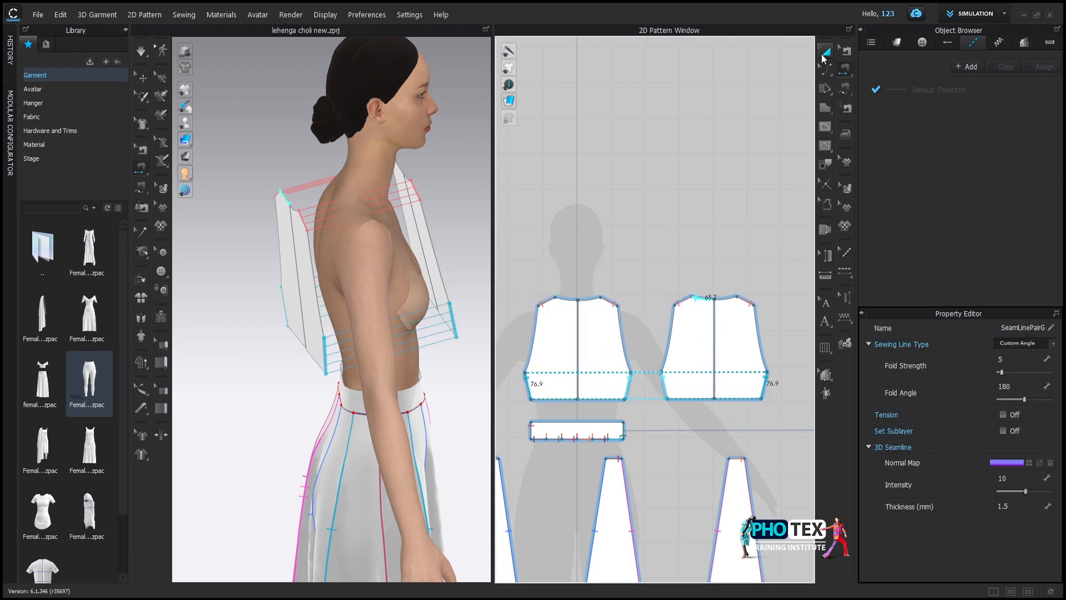
# Step: Sew the two choli halves together along the centre front and centre back edges
pyautogui.click(825, 55)
pyautogui.scroll(5, 575, 367)
pyautogui.click(845, 69)
pyautogui.click(590, 312)
pyautogui.click(595, 312)
pyautogui.scroll(-7, 594, 307)
pyautogui.scroll(4, 721, 315)
pyautogui.click(728, 307)
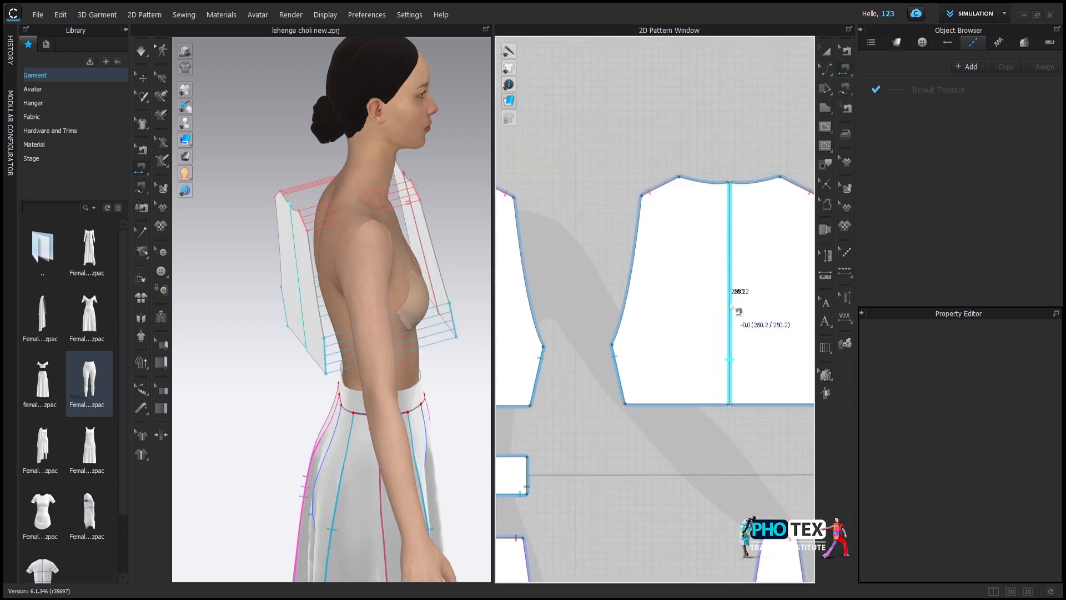
pyautogui.click(732, 307)
pyautogui.scroll(-6, 646, 311)
# Step: Simulate the choli so it drapes on the avatar, and view it from the front
pyautogui.moveTo(289, 294); pyautogui.dragTo(343, 335)
pyautogui.press('space')
pyautogui.scroll(5, 355, 339)
pyautogui.moveTo(378, 369); pyautogui.dragTo(373, 313)
pyautogui.scroll(5, 591, 363)
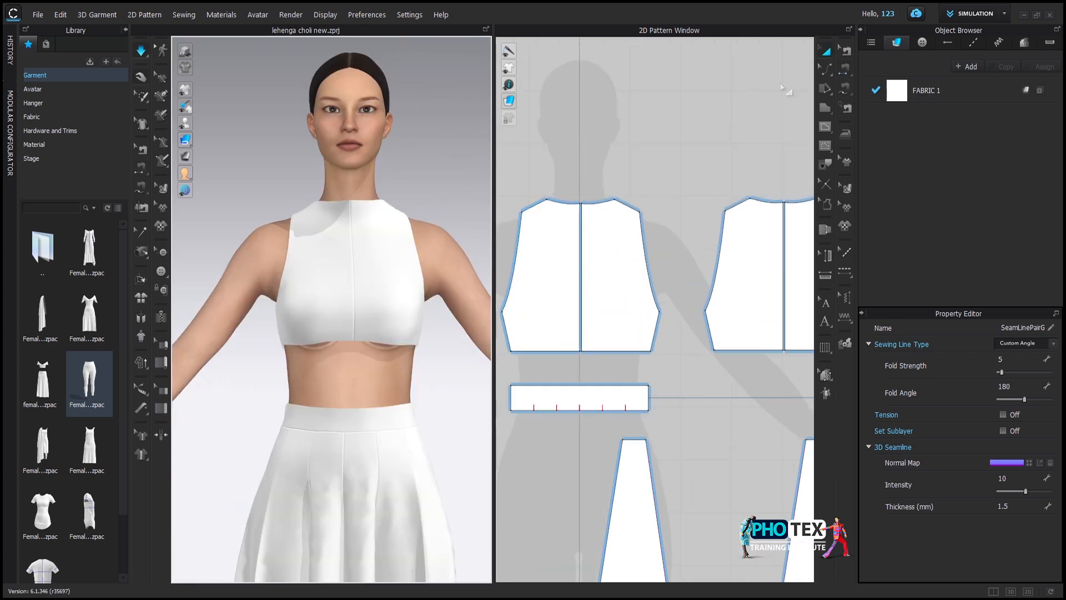
# Step: Lower the centre of the choli's front neckline to deepen its curve, and drape the garment again
pyautogui.click(875, 100)
pyautogui.scroll(3, 583, 205)
pyautogui.click(588, 213)
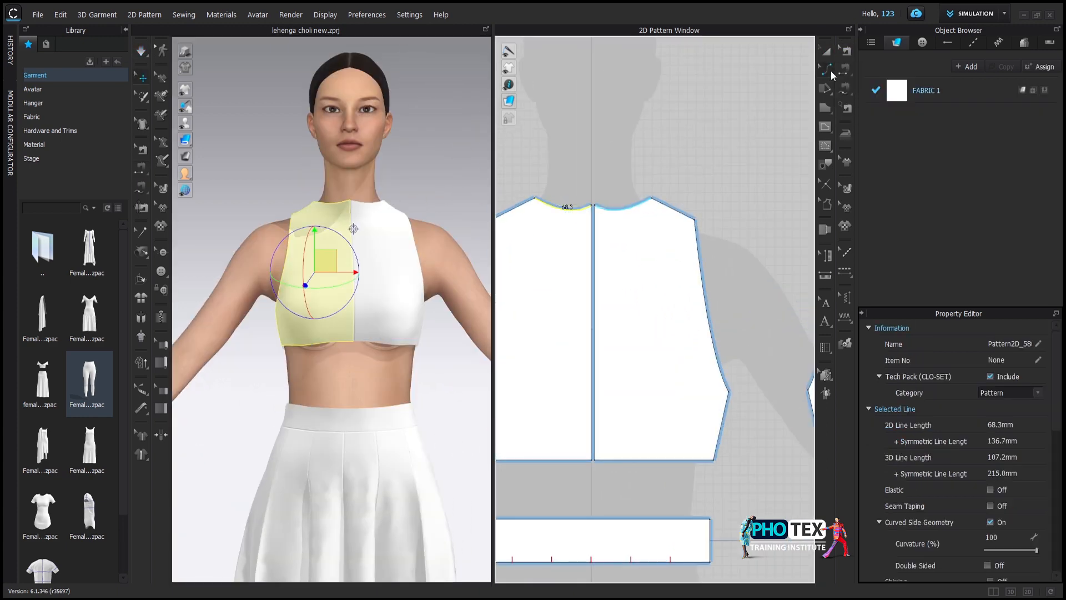
pyautogui.click(849, 72)
pyautogui.scroll(5, 591, 207)
pyautogui.moveTo(589, 207); pyautogui.dragTo(618, 220)
pyautogui.scroll(-4, 594, 236)
pyautogui.scroll(5, 597, 233)
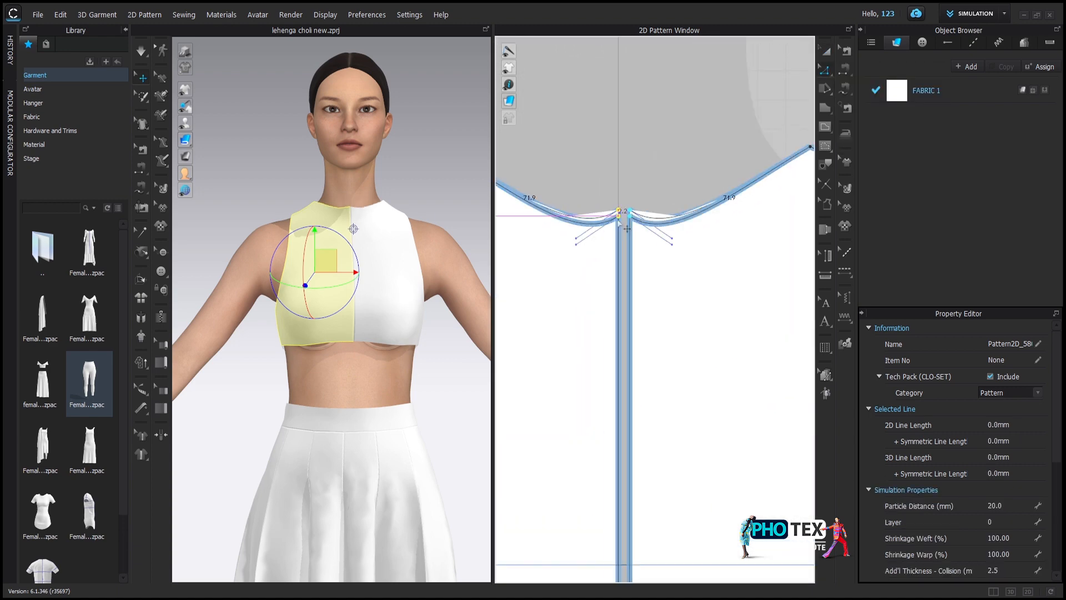
pyautogui.scroll(-5, 588, 252)
pyautogui.moveTo(344, 311); pyautogui.dragTo(217, 312)
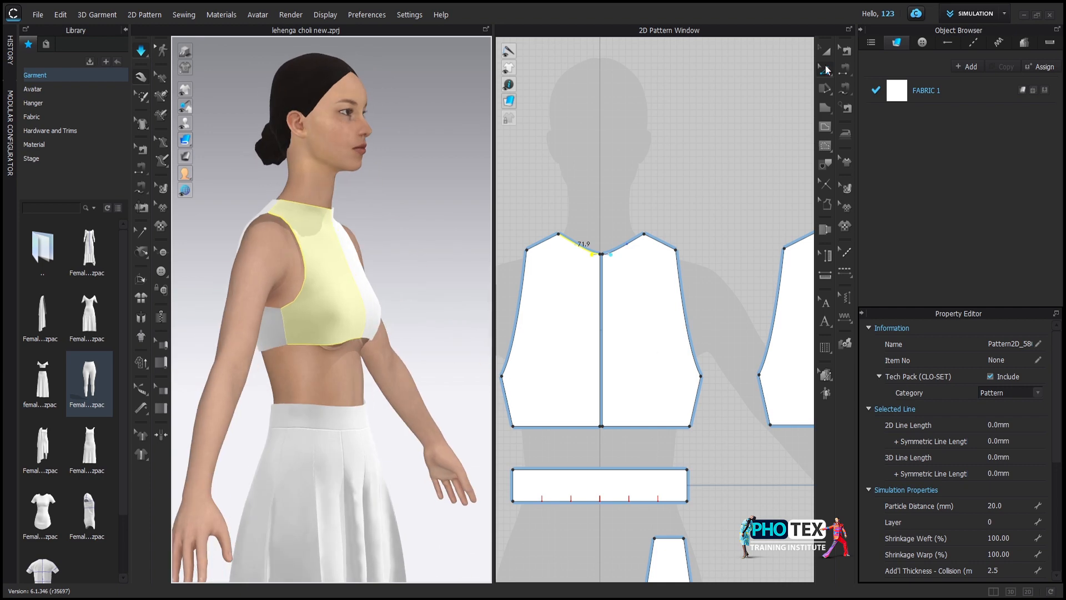
# Step: Lengthen the front choli pieces by moving their hem edges downward
pyautogui.scroll(-4, 596, 431)
pyautogui.scroll(5, 771, 433)
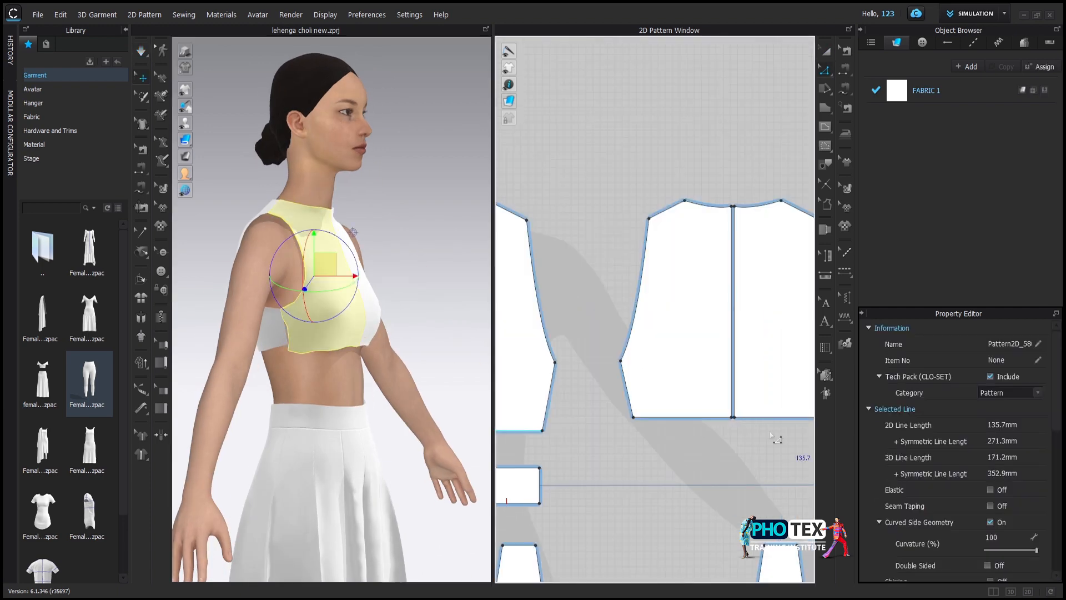
pyautogui.moveTo(411, 323); pyautogui.dragTo(376, 264)
pyautogui.scroll(-4, 539, 410)
pyautogui.scroll(5, 624, 419)
pyautogui.moveTo(600, 423); pyautogui.dragTo(628, 409)
# Step: Simulate the adjusted choli, smooth its drape on the avatar and check the fit from the front and at an angle
pyautogui.press('space')
pyautogui.scroll(-5, 600, 438)
pyautogui.scroll(5, 533, 431)
pyautogui.press('space')
pyautogui.moveTo(423, 267)
pyautogui.mouseDown()
pyautogui.moveTo(457, 255)
pyautogui.moveTo(376, 319)
pyautogui.moveTo(408, 304)
pyautogui.moveTo(319, 262)
pyautogui.moveTo(405, 278)
pyautogui.mouseUp()
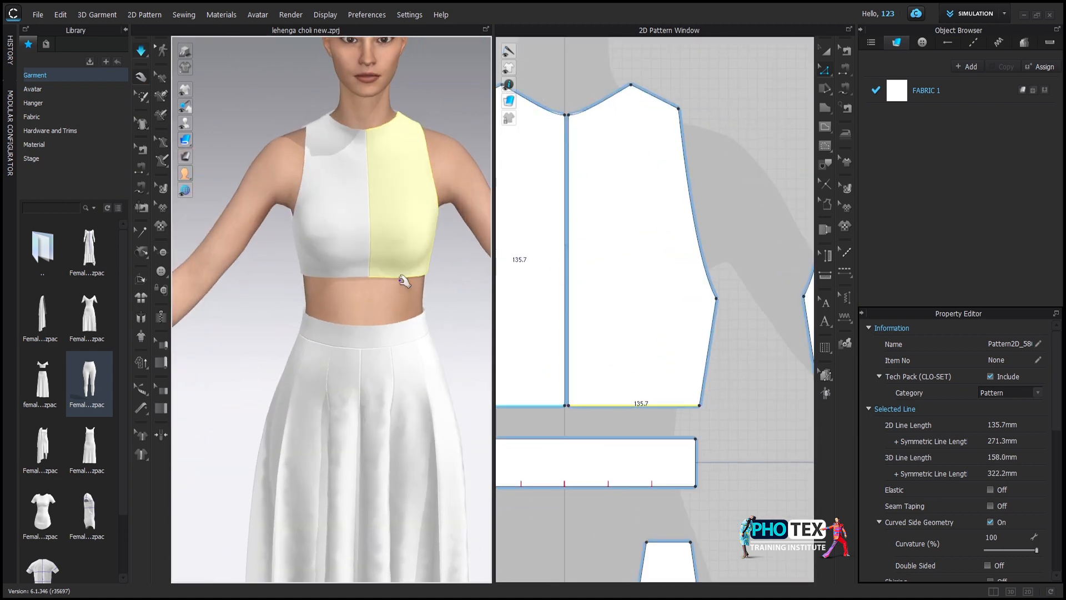
pyautogui.scroll(-5, 389, 333)
pyautogui.moveTo(387, 358); pyautogui.dragTo(304, 365)
pyautogui.scroll(8, 334, 364)
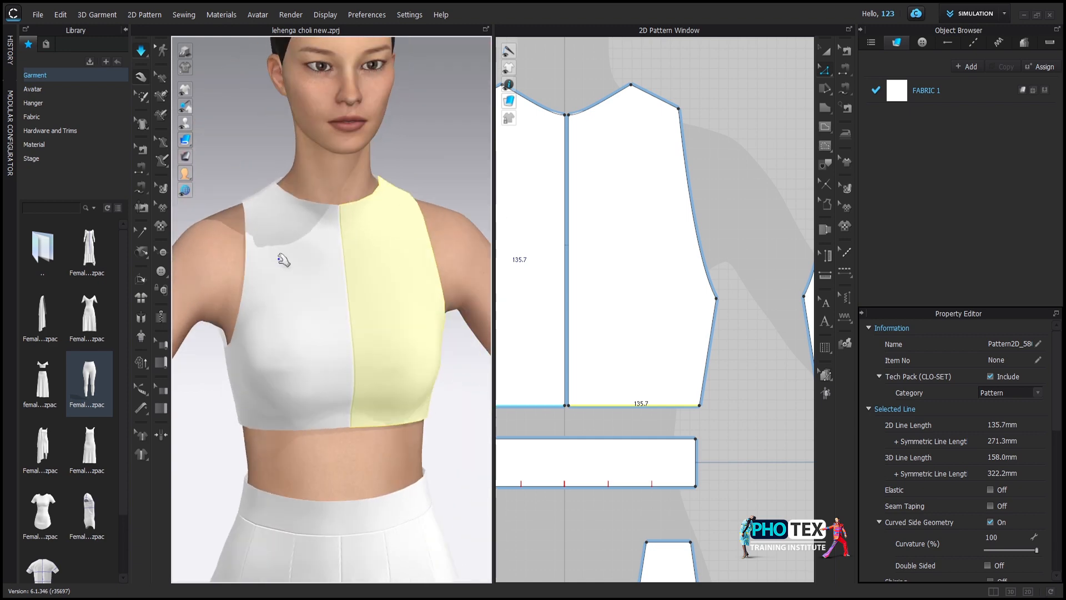
# Step: Colour the dupatta's fabric pale pink FFC3C3 and set its opacity to 76
pyautogui.moveTo(283, 260); pyautogui.dragTo(303, 327)
pyautogui.scroll(-5, 352, 357)
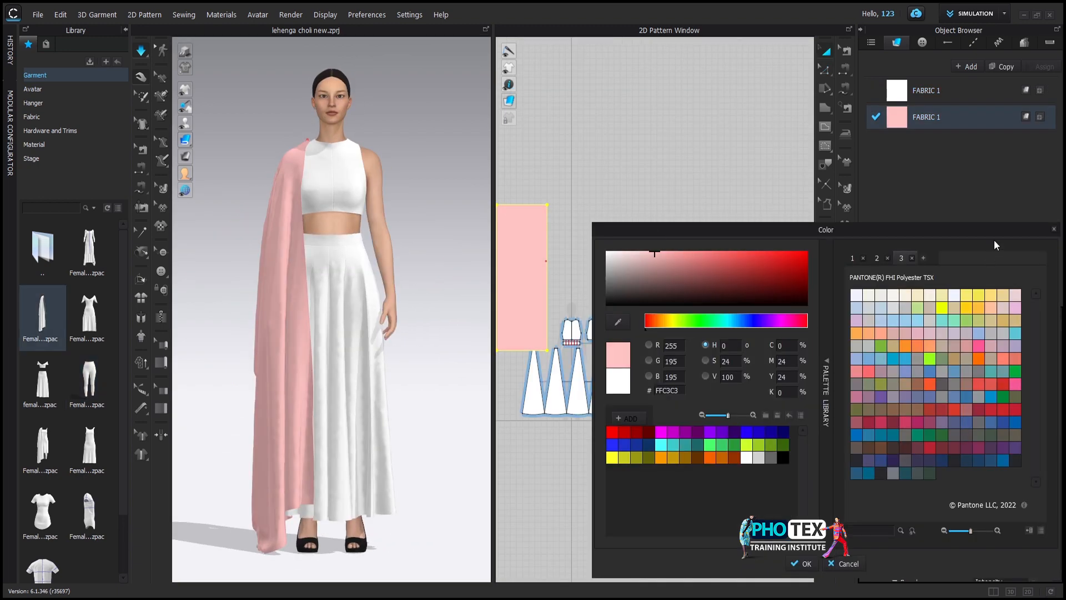
pyautogui.click(806, 566)
pyautogui.moveTo(1020, 535); pyautogui.dragTo(1002, 536)
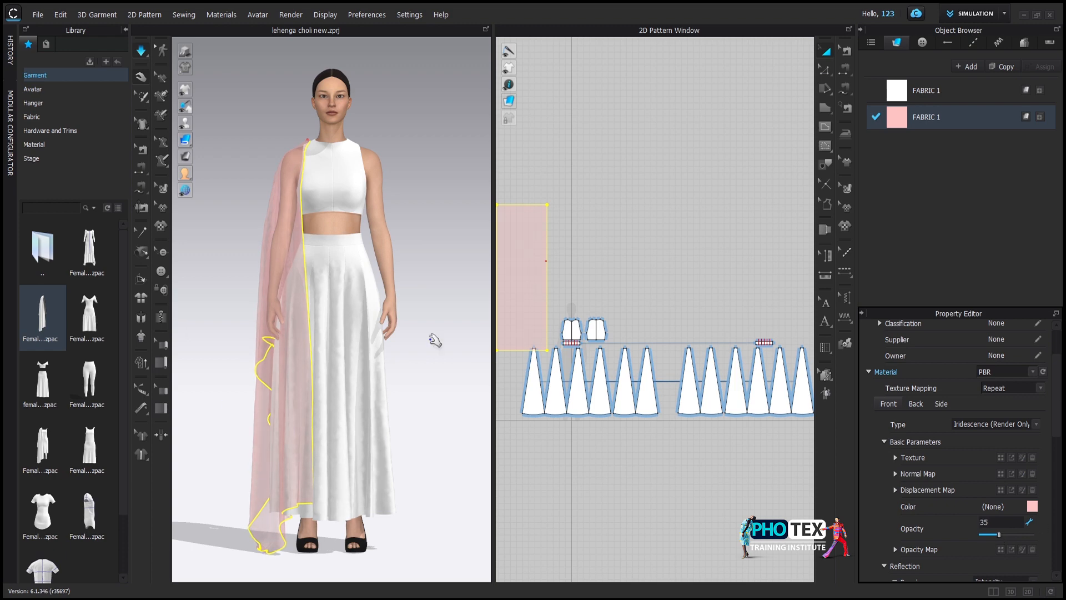
pyautogui.moveTo(435, 340); pyautogui.dragTo(360, 403)
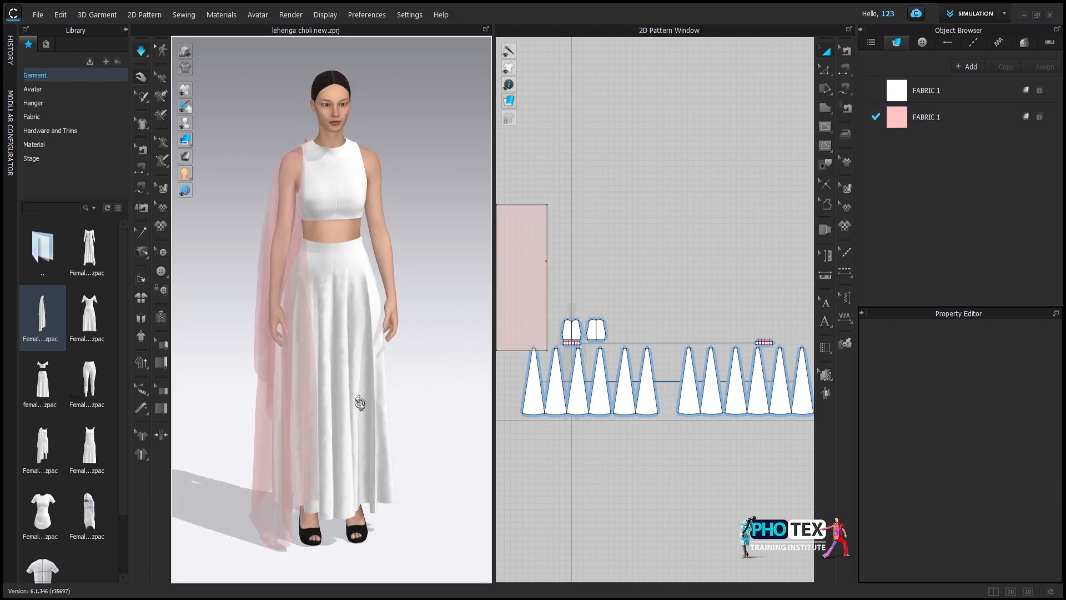
pyautogui.click(946, 112)
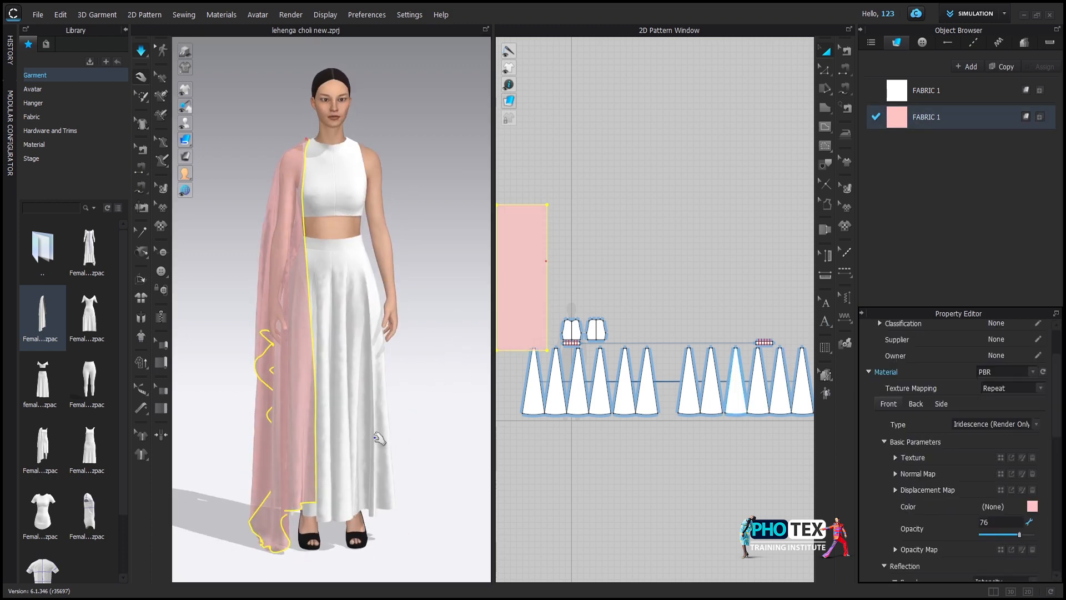
pyautogui.moveTo(379, 439); pyautogui.dragTo(312, 390)
# Step: Select all the front and back skirt panels, stretch them slightly downward to lengthen the skirt, and drape the garment again
pyautogui.click(146, 55)
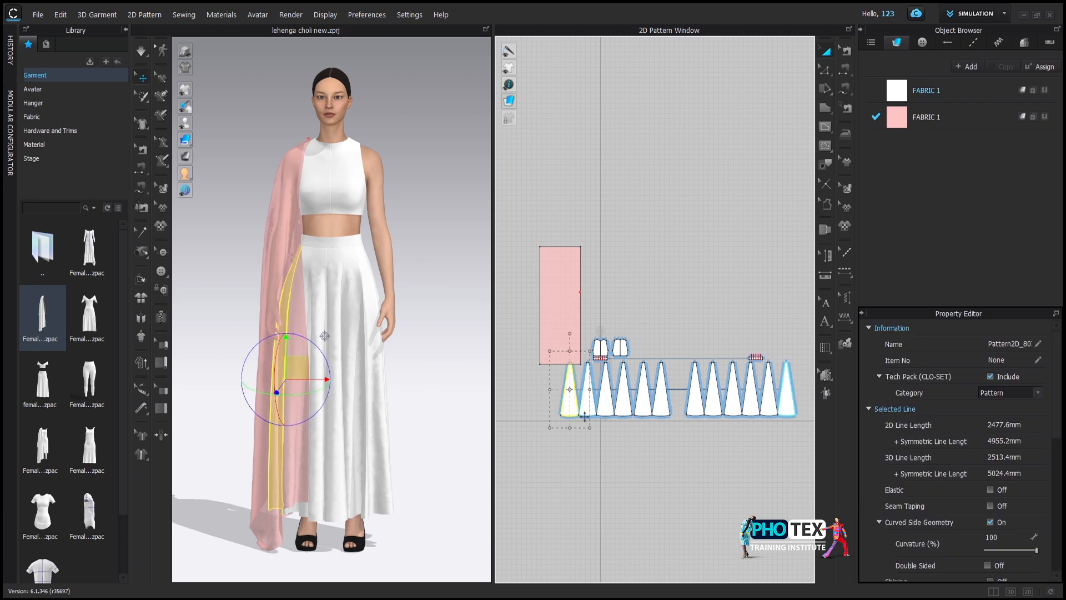
pyautogui.scroll(3, 585, 416)
pyautogui.scroll(-2, 703, 404)
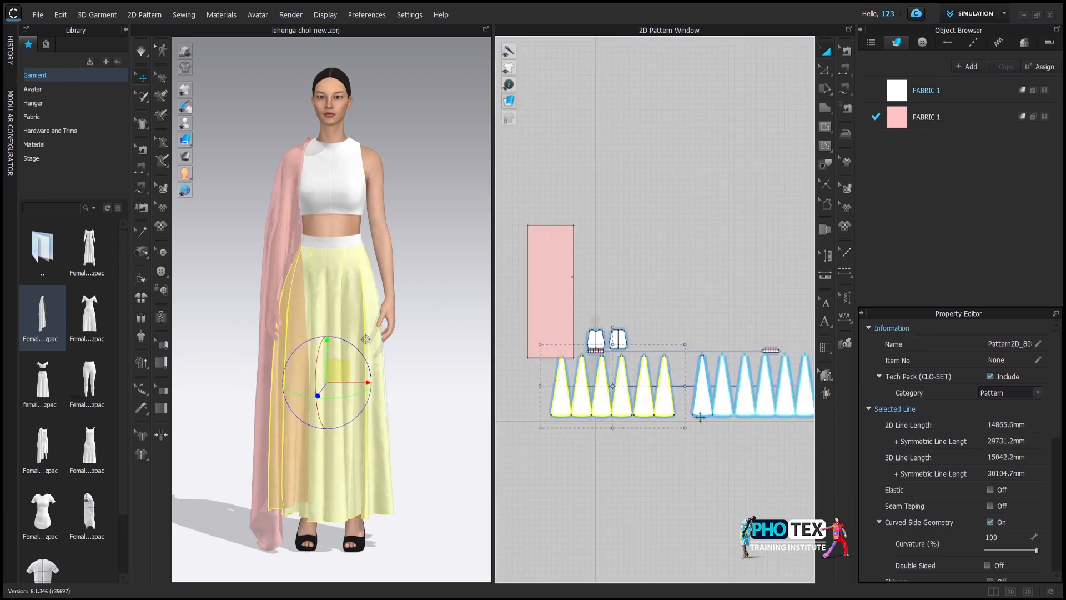
pyautogui.scroll(-2, 750, 411)
pyautogui.scroll(3, 734, 422)
pyautogui.moveTo(728, 427); pyautogui.dragTo(728, 431)
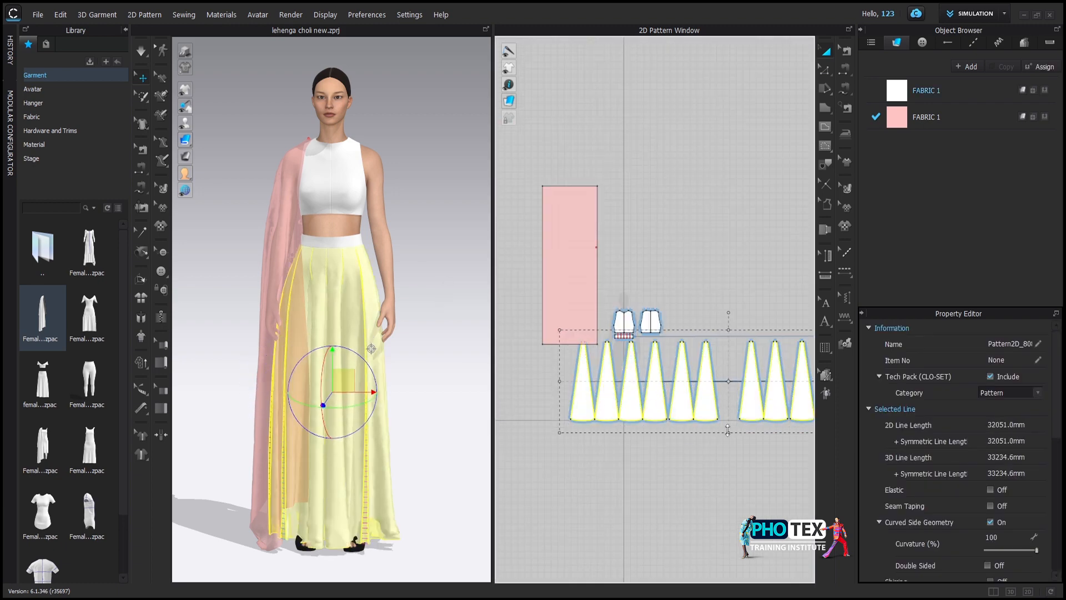
pyautogui.click(142, 53)
pyautogui.moveTo(379, 388); pyautogui.dragTo(330, 414)
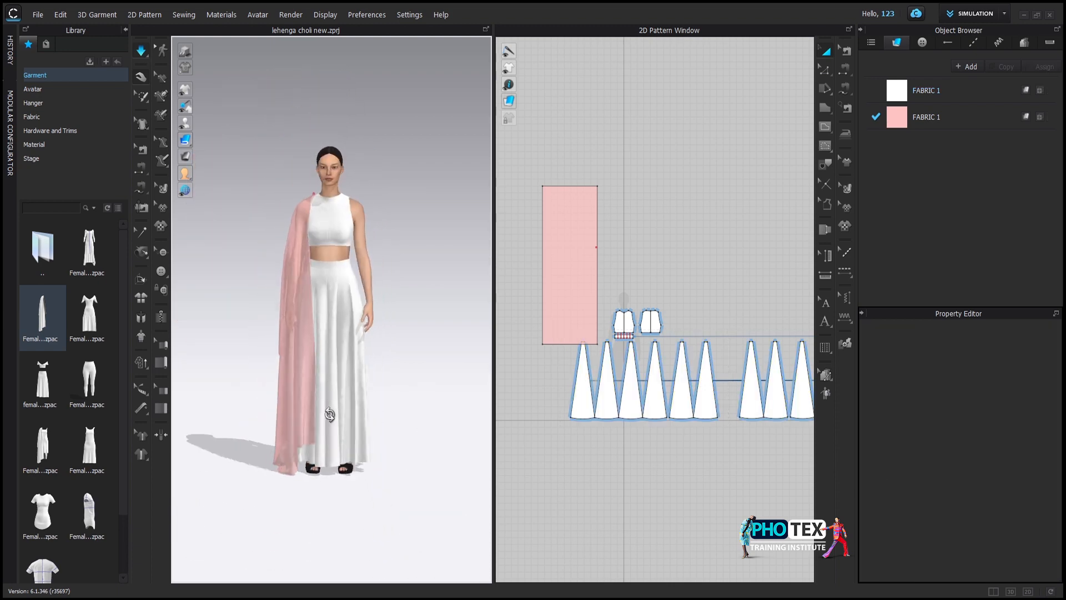
# Step: Hide the avatar, inspect the empty garment from several angles and up close, and show the avatar again
pyautogui.moveTo(248, 349); pyautogui.dragTo(309, 277)
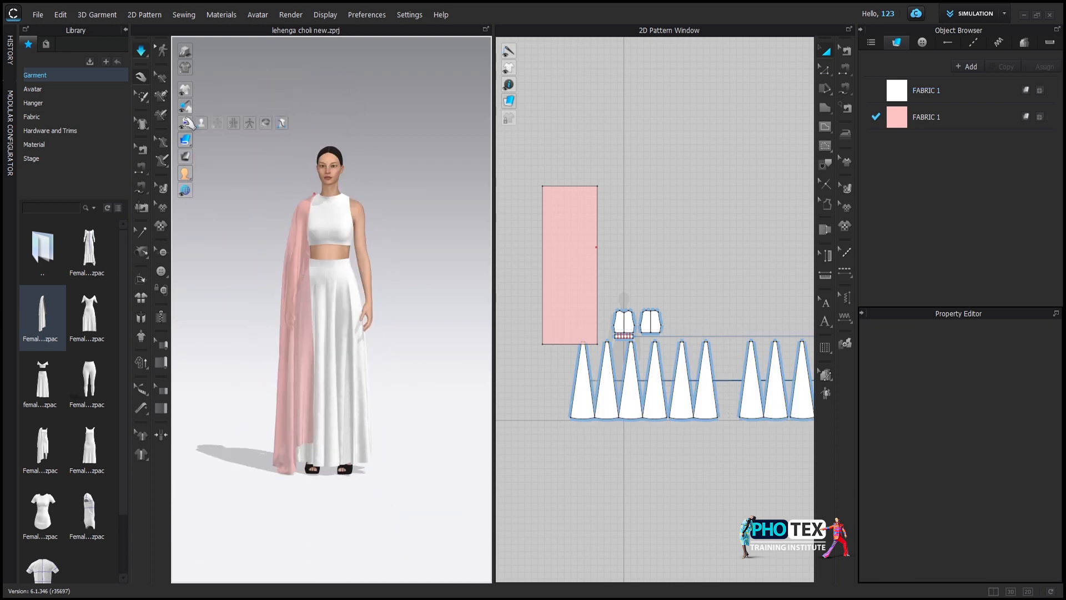
pyautogui.moveTo(233, 333); pyautogui.dragTo(339, 319)
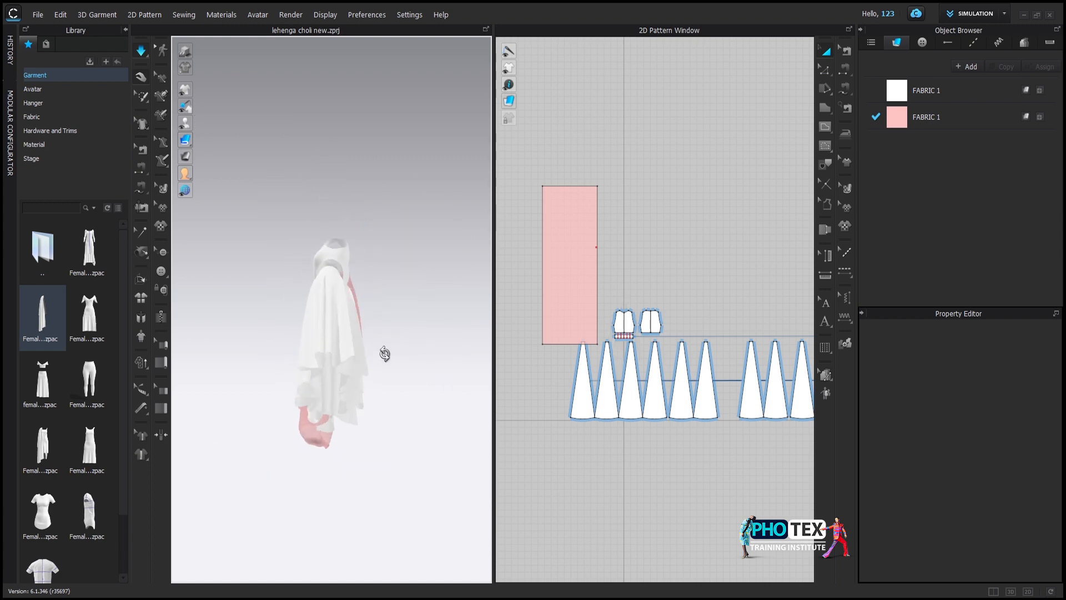
pyautogui.moveTo(385, 354); pyautogui.dragTo(402, 405)
pyautogui.scroll(5, 369, 273)
pyautogui.moveTo(369, 274); pyautogui.dragTo(223, 122)
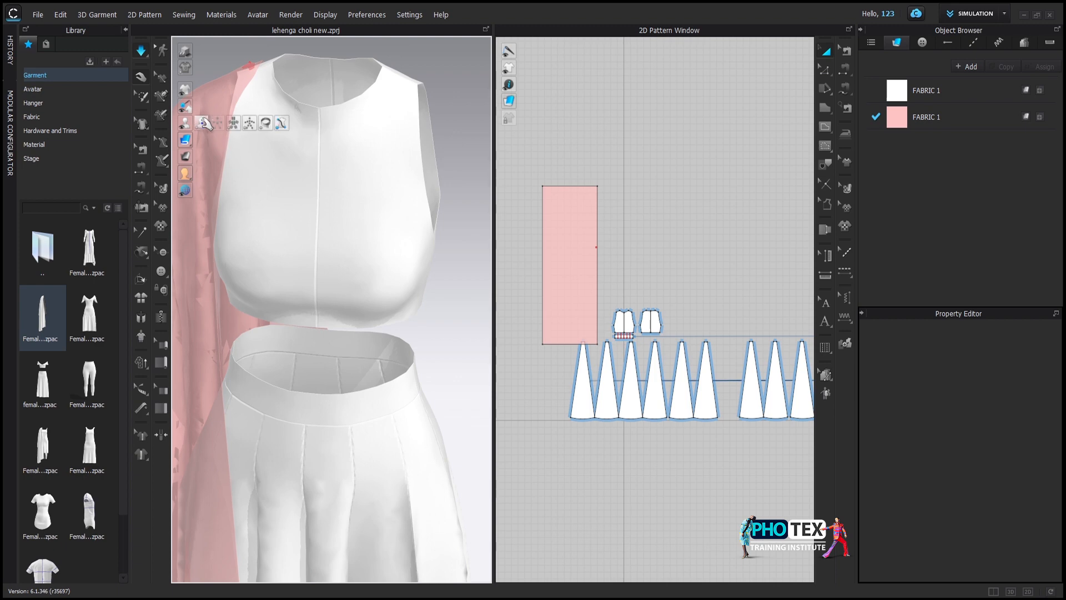
pyautogui.click(205, 124)
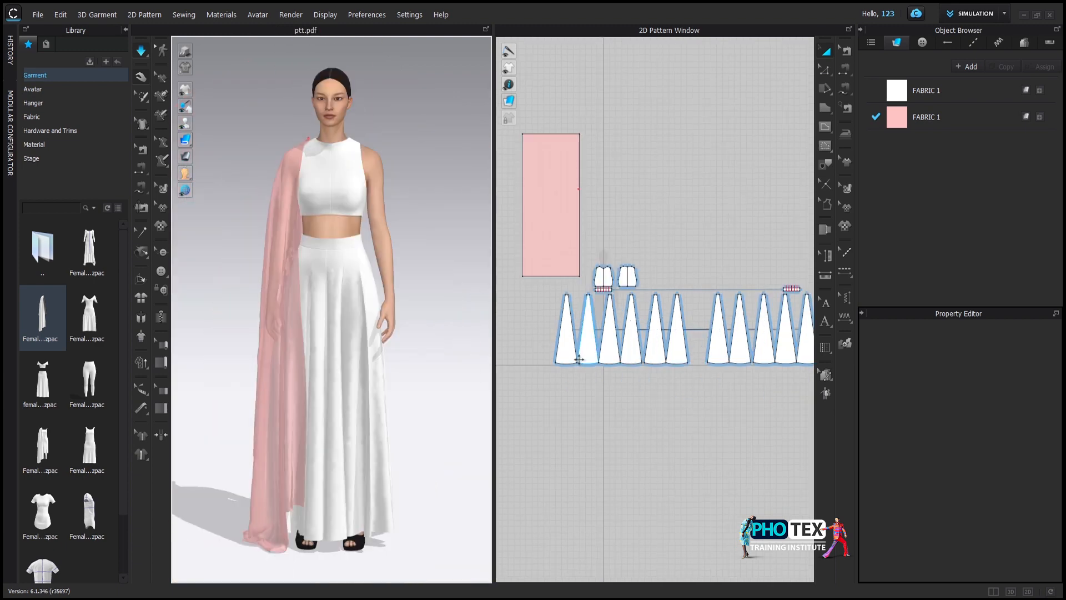
# Step: Add the kali 1 graphic to the first front skirt panel so its print covers the panel down to the hem
pyautogui.scroll(3, 656, 306)
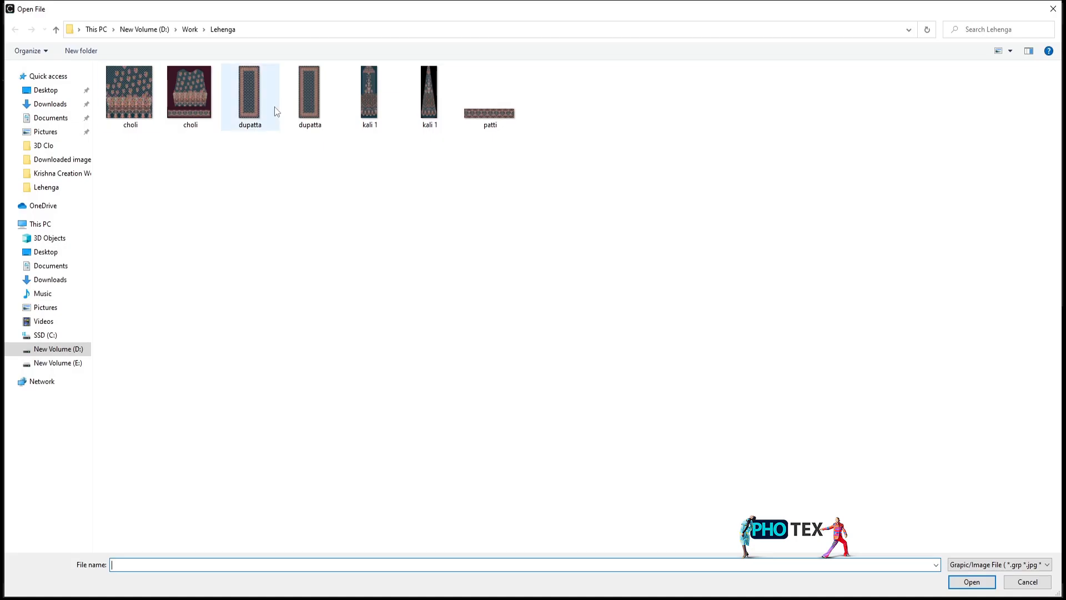
pyautogui.doubleClick(369, 92)
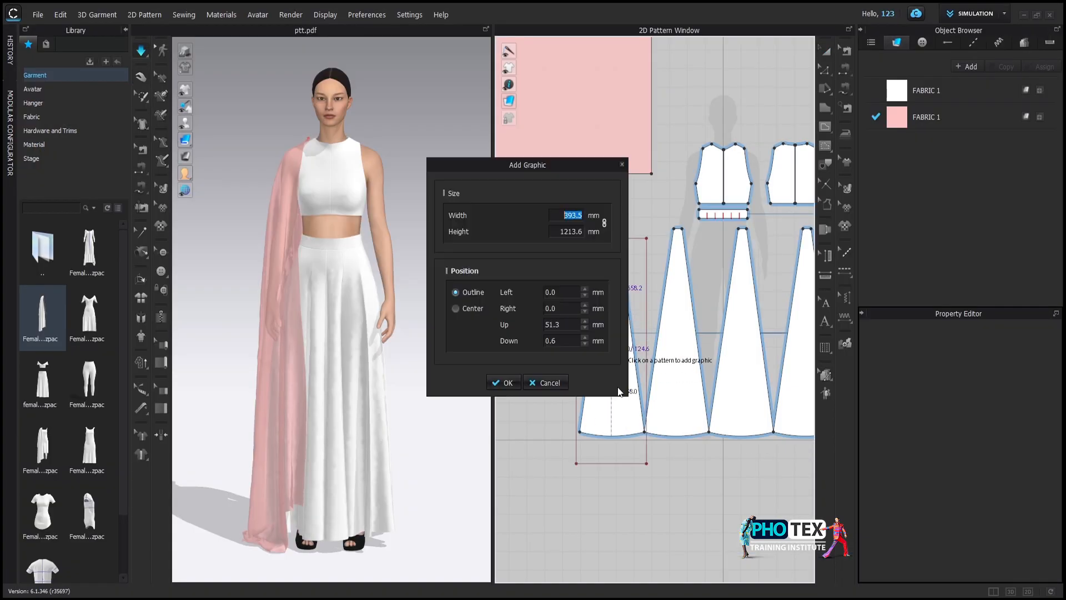
pyautogui.scroll(3, 611, 333)
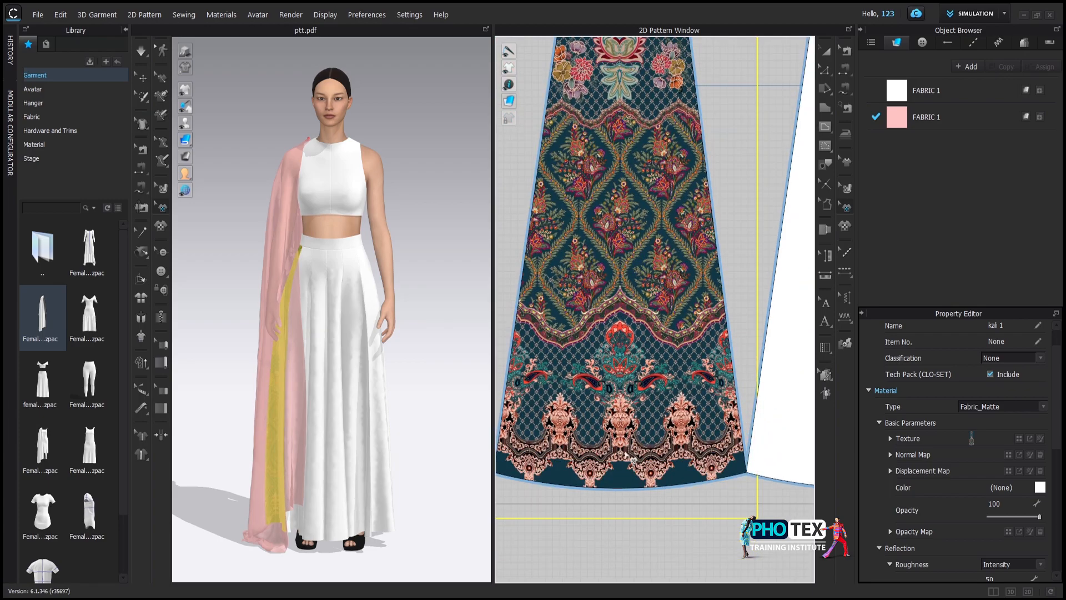
pyautogui.scroll(-3, 611, 333)
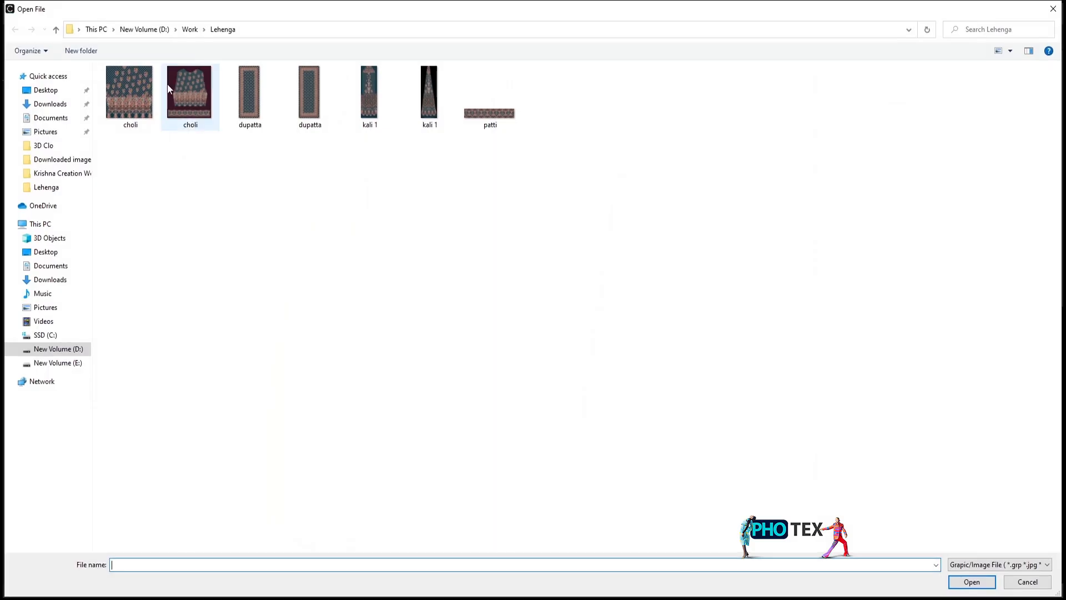
# Step: Add the kali 1 graphic to each of the remaining skirt panels
pyautogui.doubleClick(369, 92)
pyautogui.scroll(3, 684, 483)
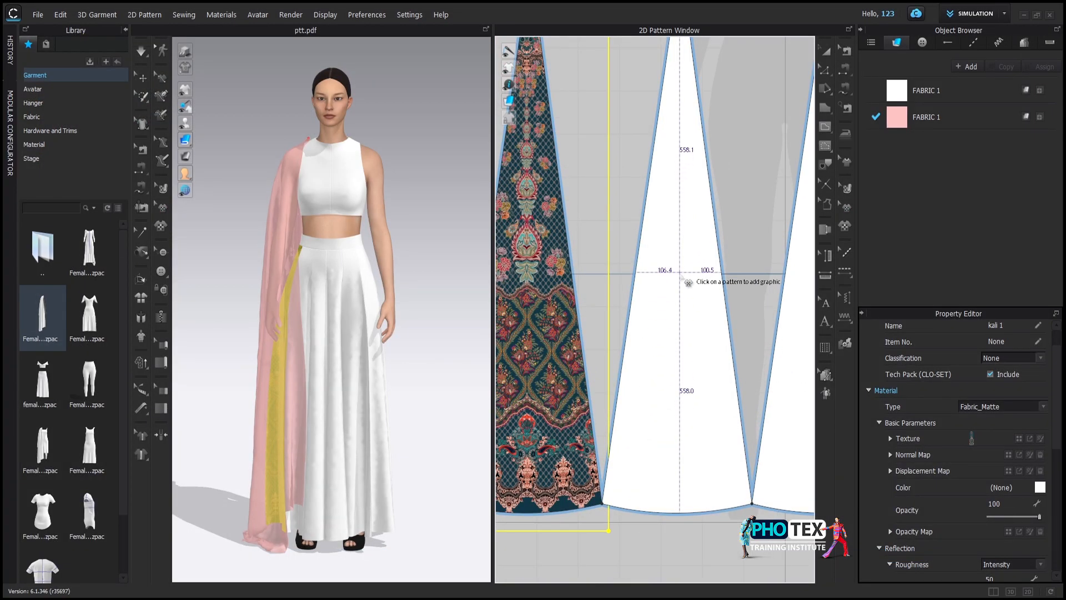
pyautogui.scroll(-3, 688, 483)
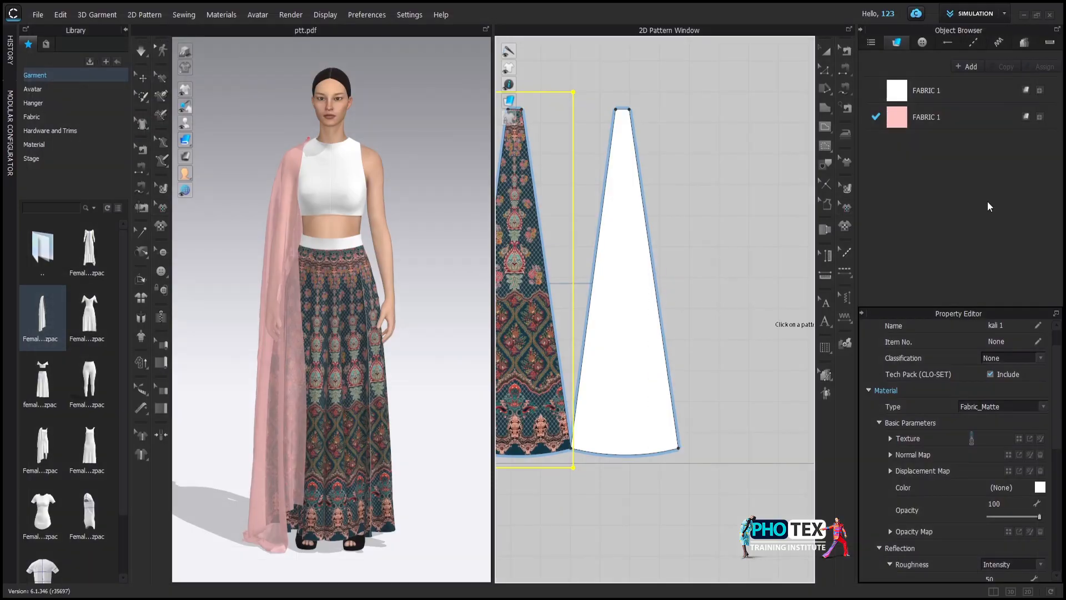
pyautogui.click(628, 283)
pyautogui.click(502, 383)
pyautogui.scroll(3, 528, 397)
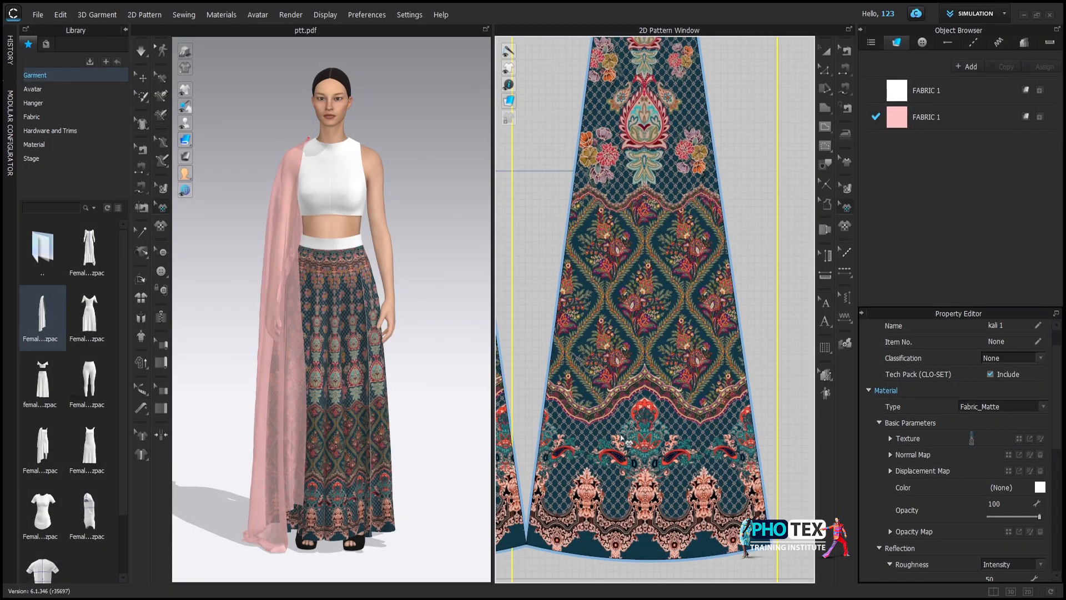
# Step: Add the choli graphic to both front choli pieces, covering each half with the print
pyautogui.scroll(-6, 527, 397)
pyautogui.scroll(2, 527, 397)
pyautogui.scroll(5, 543, 357)
pyautogui.scroll(1, 595, 289)
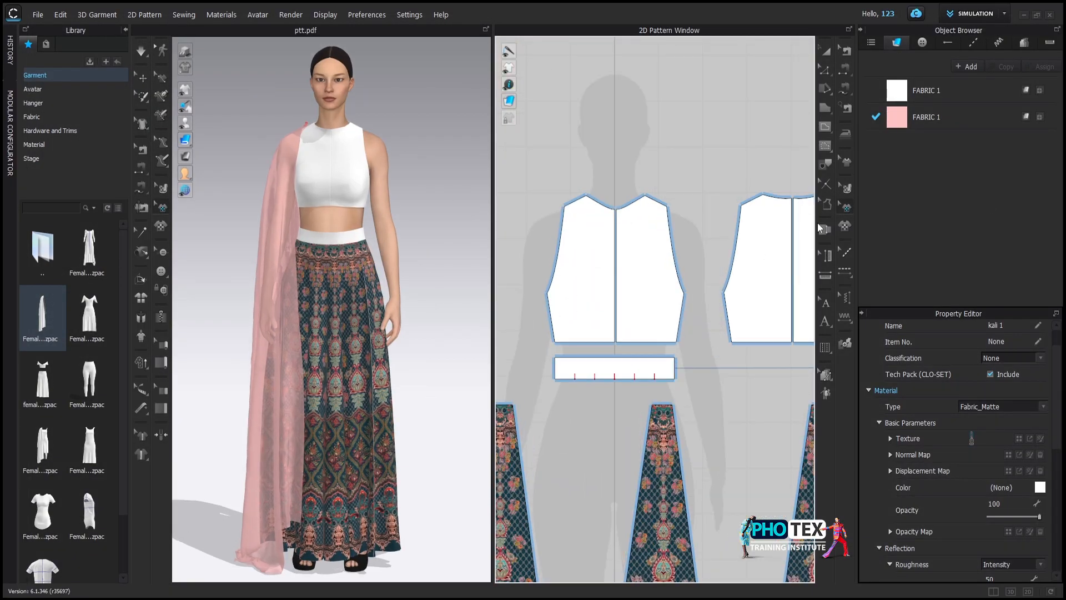
pyautogui.click(844, 226)
pyautogui.doubleClick(146, 96)
pyautogui.click(584, 264)
pyautogui.press('Return')
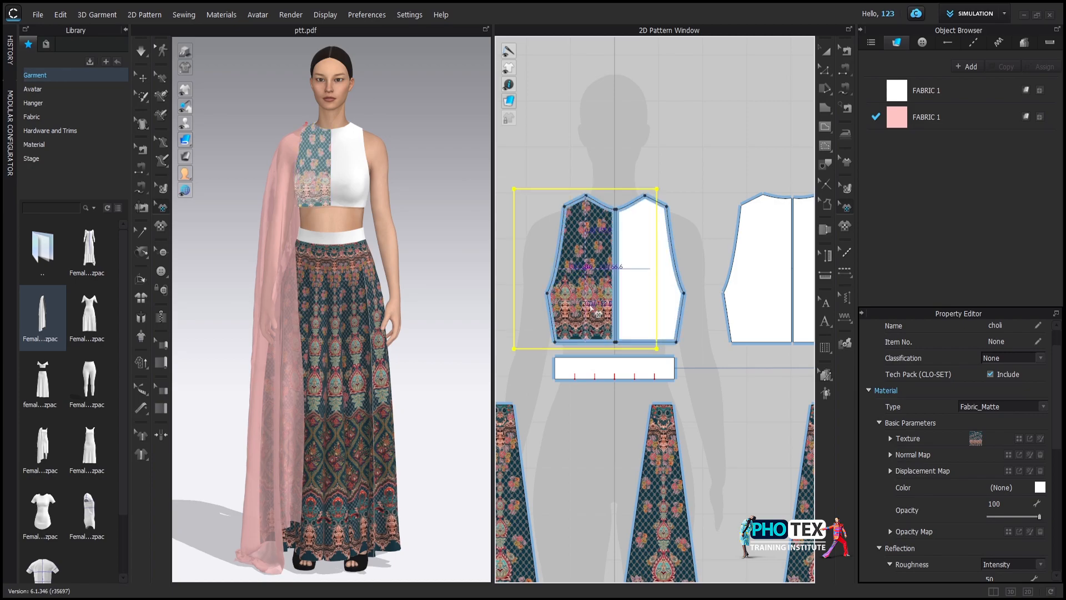
pyautogui.click(845, 226)
pyautogui.doubleClick(147, 96)
pyautogui.click(646, 265)
pyautogui.click(503, 383)
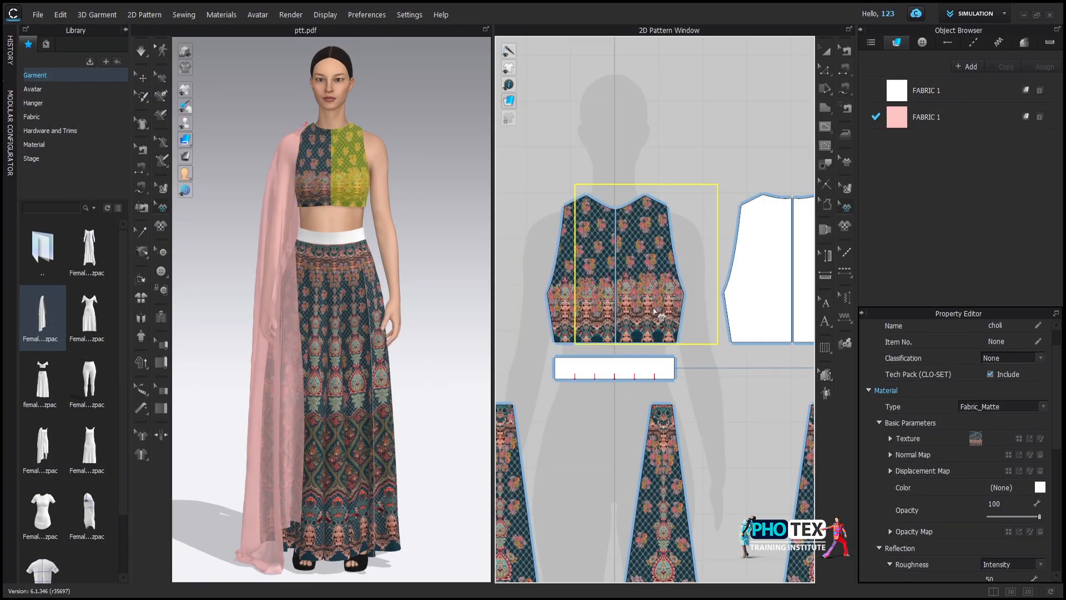
# Step: Add the choli graphic to the back choli pieces and the patti graphic to the front and back waistbands
pyautogui.scroll(-3, 661, 316)
pyautogui.click(845, 228)
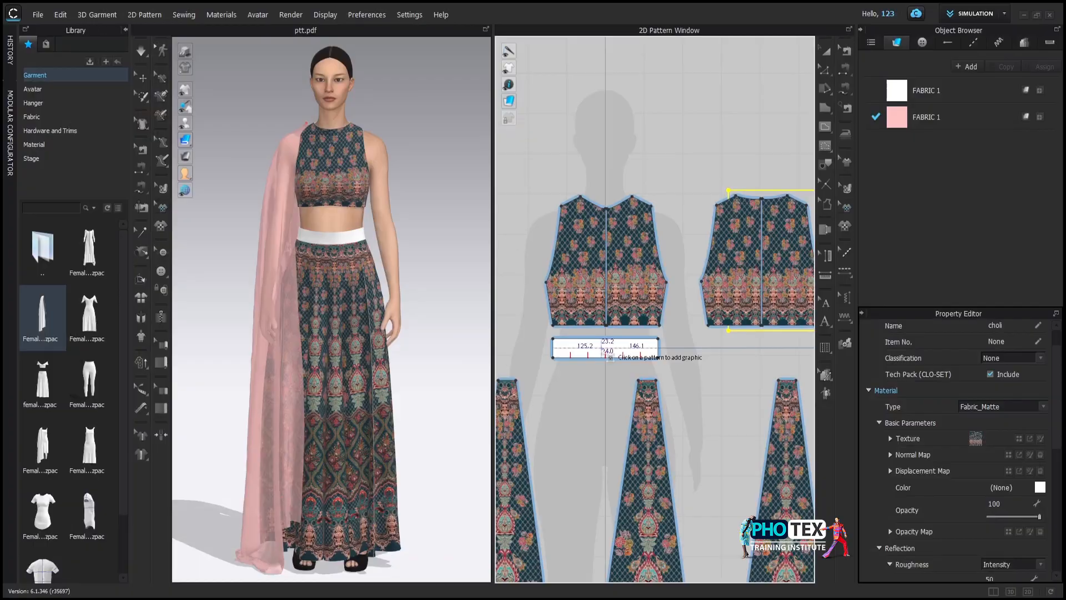
pyautogui.click(580, 359)
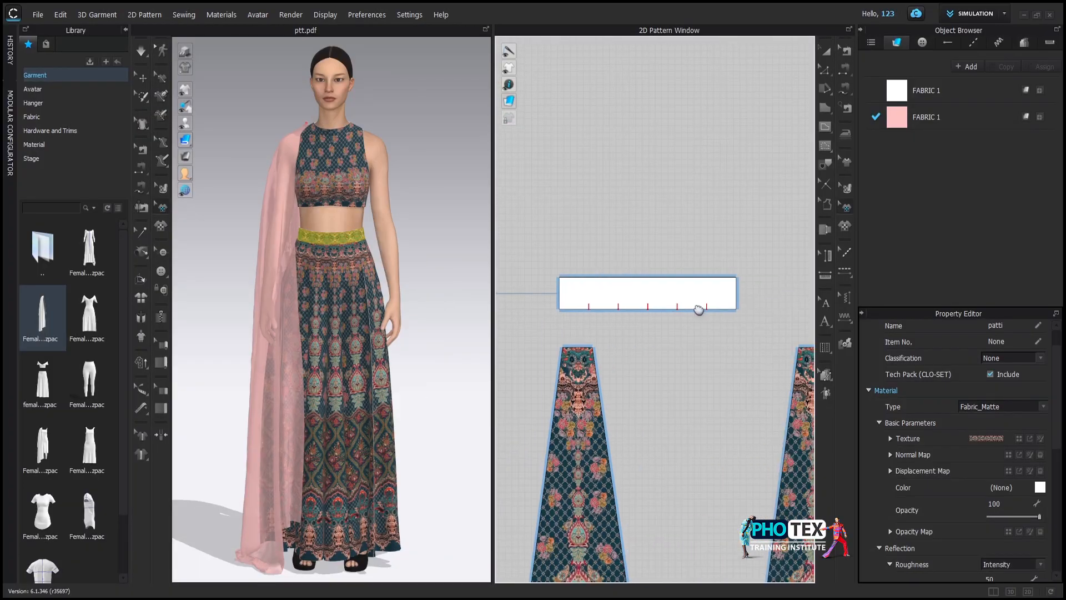
pyautogui.click(645, 308)
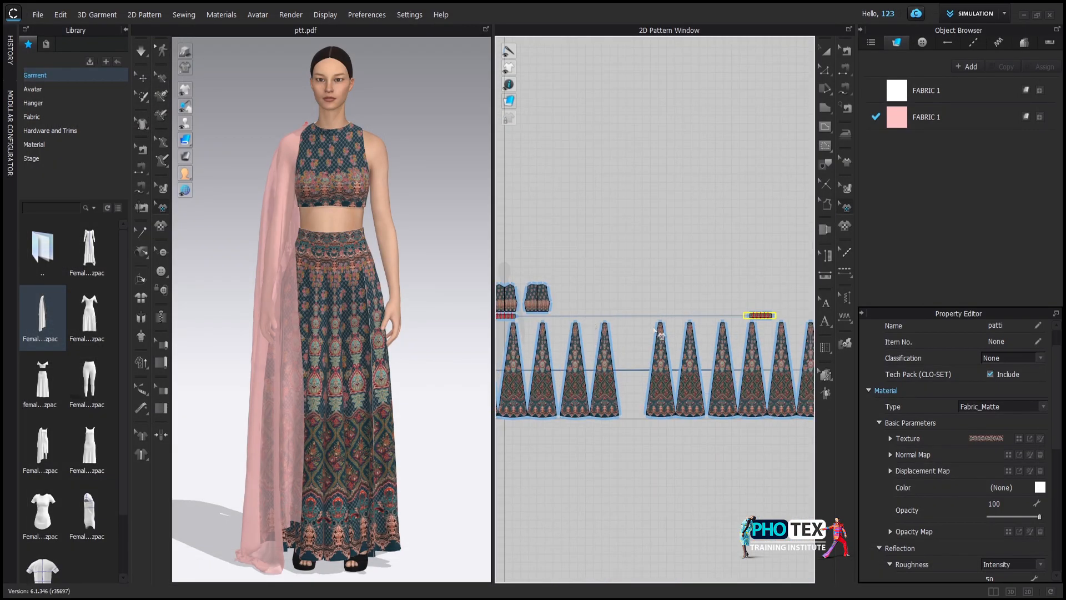
# Step: Simulate the printed outfit, view it from the side and front, and pull the skirt cloth to settle its drape
pyautogui.scroll(-4, 655, 331)
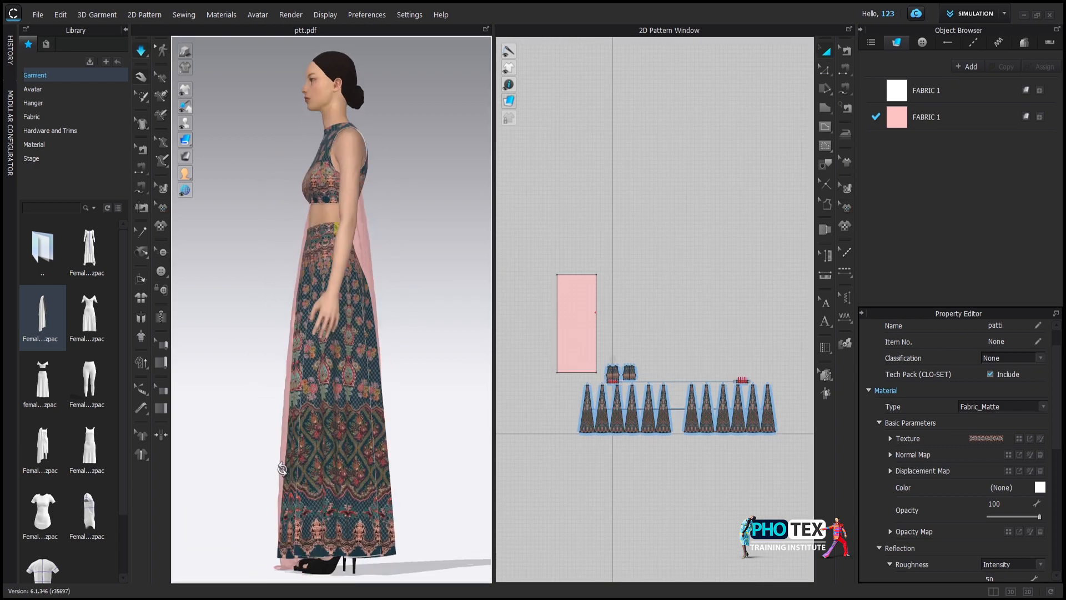
pyautogui.moveTo(355, 475)
pyautogui.mouseDown()
pyautogui.moveTo(476, 488)
pyautogui.moveTo(483, 456)
pyautogui.moveTo(368, 476)
pyautogui.mouseUp()
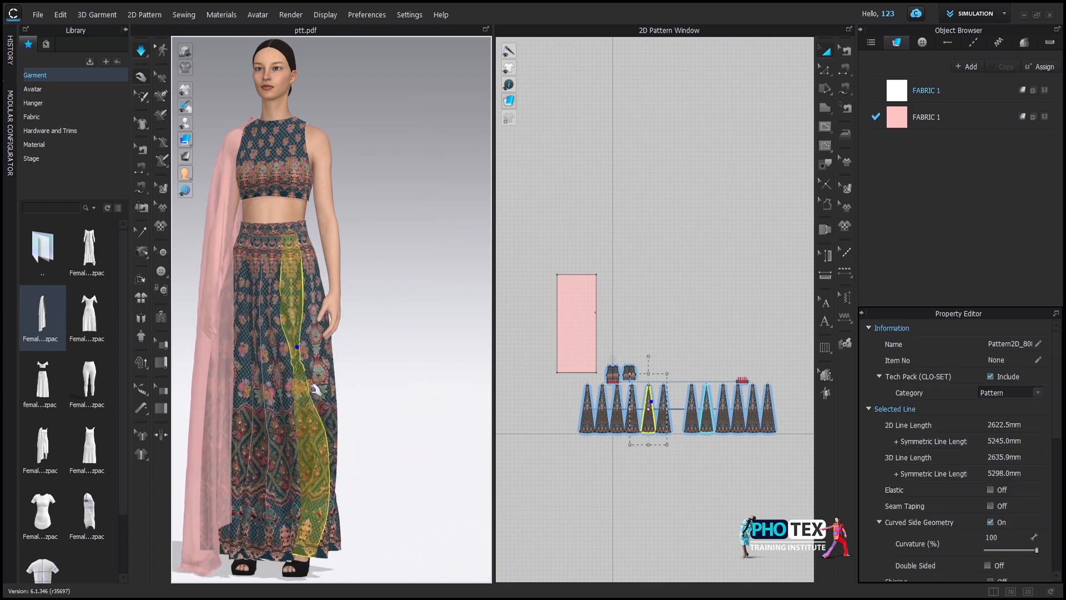
pyautogui.click(289, 520)
pyautogui.moveTo(289, 519); pyautogui.dragTo(195, 334)
pyautogui.moveTo(411, 408); pyautogui.dragTo(281, 436)
pyautogui.click(389, 433)
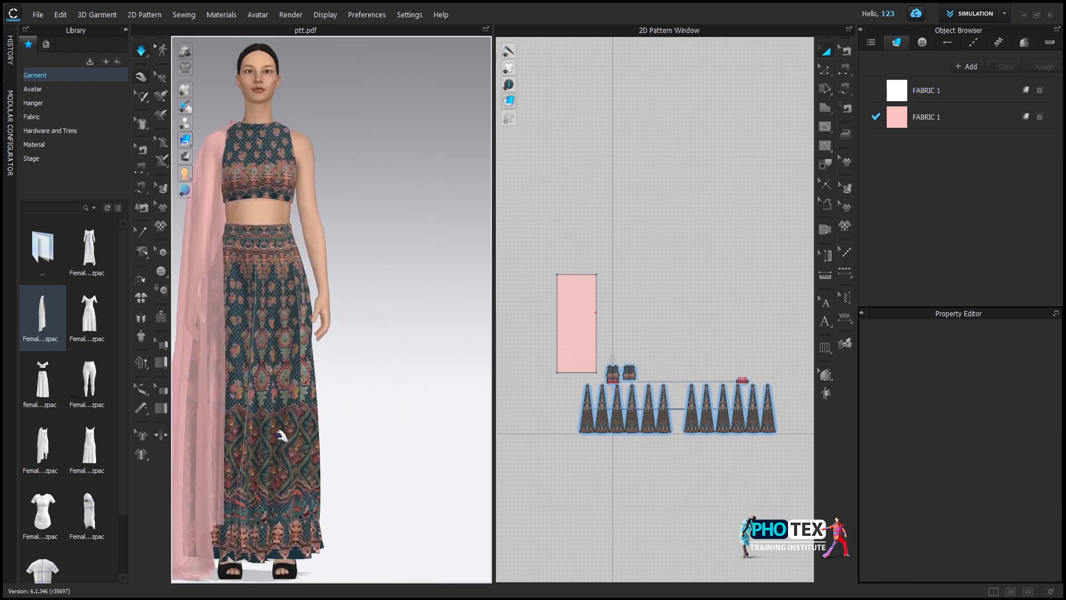
# Step: Examine the skirt print up close on the avatar and on the flat panels
pyautogui.scroll(6, 281, 435)
pyautogui.scroll(2, 322, 334)
pyautogui.click(327, 356)
pyautogui.scroll(9, 627, 417)
pyautogui.click(573, 362)
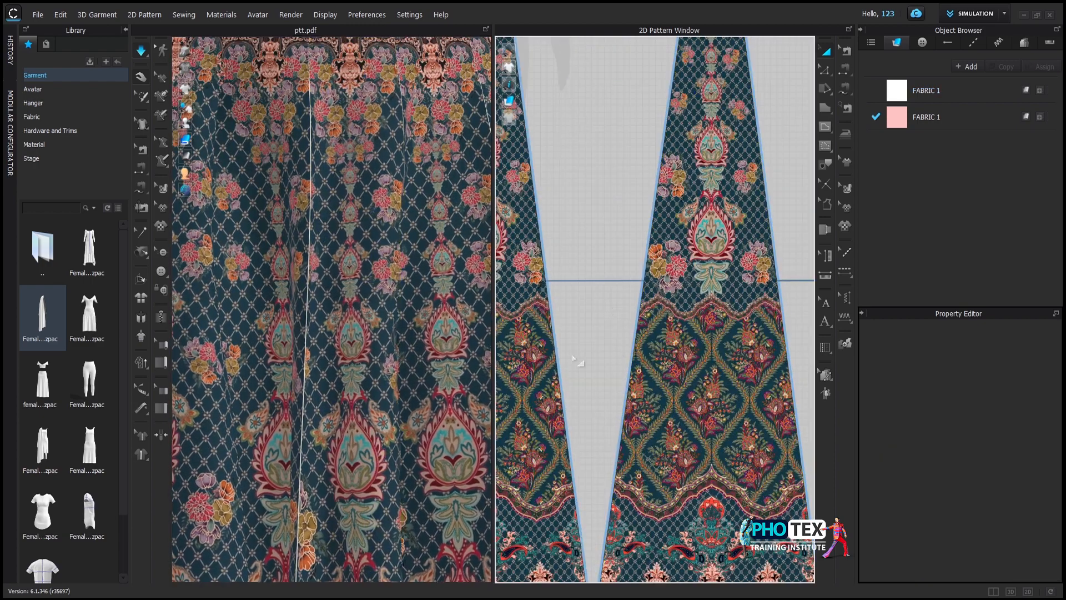
pyautogui.scroll(-5, 622, 358)
pyautogui.scroll(-9, 368, 369)
# Step: Recolour the base fabric of the choli and skirt to a dark teal matching the print's background
pyautogui.click(926, 91)
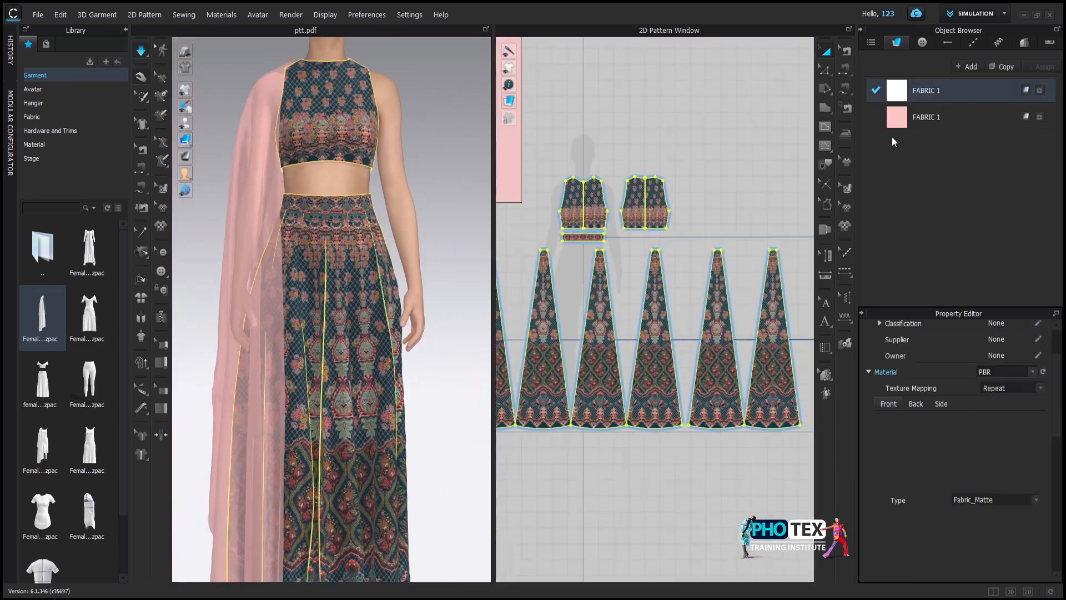
pyautogui.click(991, 519)
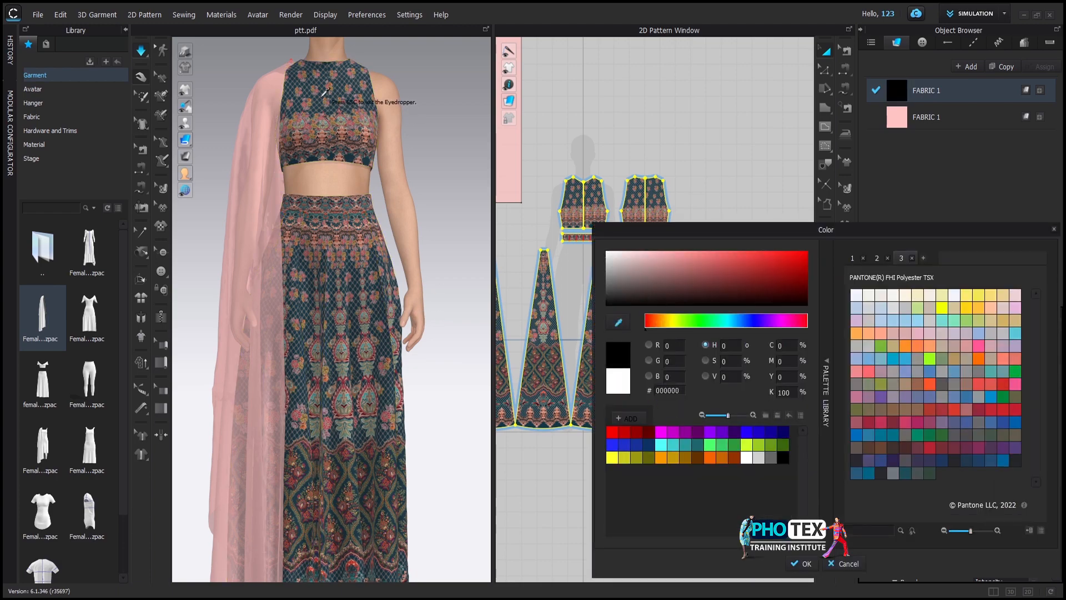
pyautogui.click(707, 299)
pyautogui.click(801, 564)
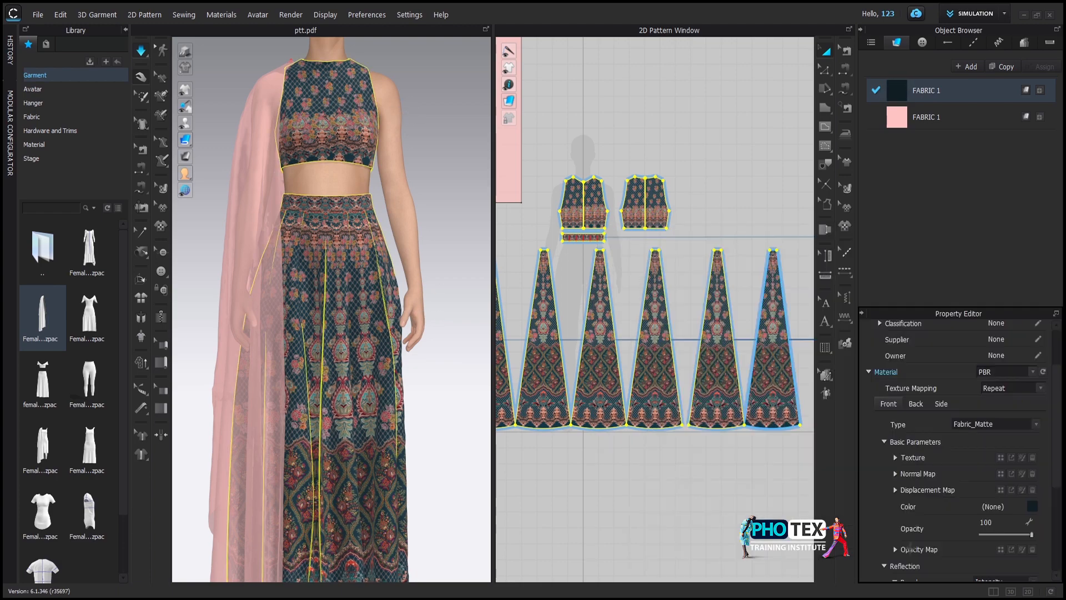
pyautogui.click(728, 194)
# Step: Add the dupatta graphic to the middle of the pink dupatta piece
pyautogui.moveTo(390, 407); pyautogui.dragTo(366, 417)
pyautogui.scroll(1, 365, 417)
pyautogui.scroll(-1, 365, 417)
pyautogui.scroll(-5, 605, 444)
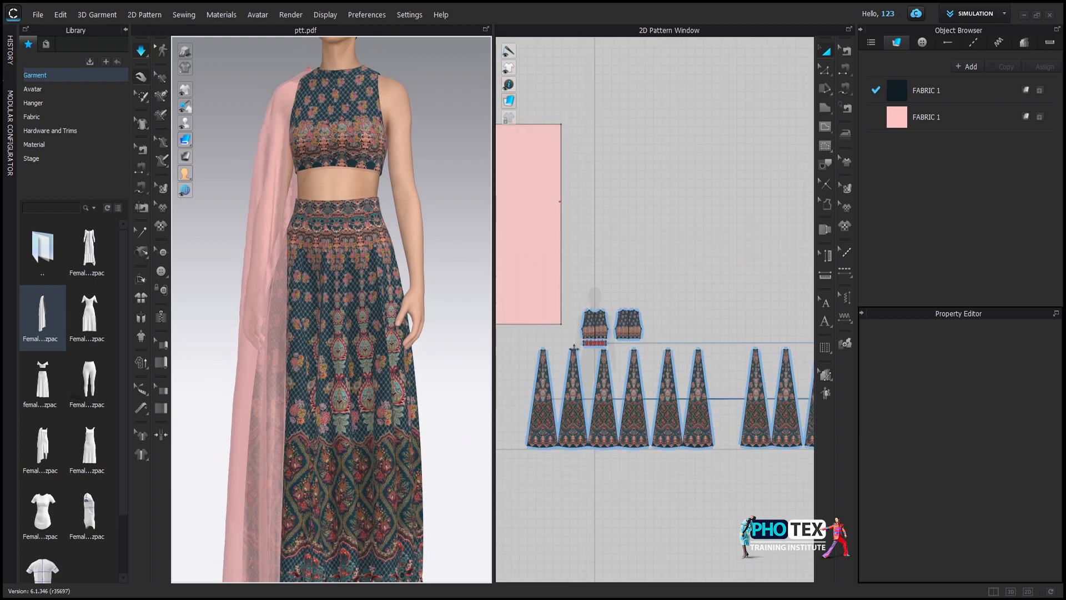
pyautogui.scroll(-3, 333, 333)
pyautogui.click(845, 226)
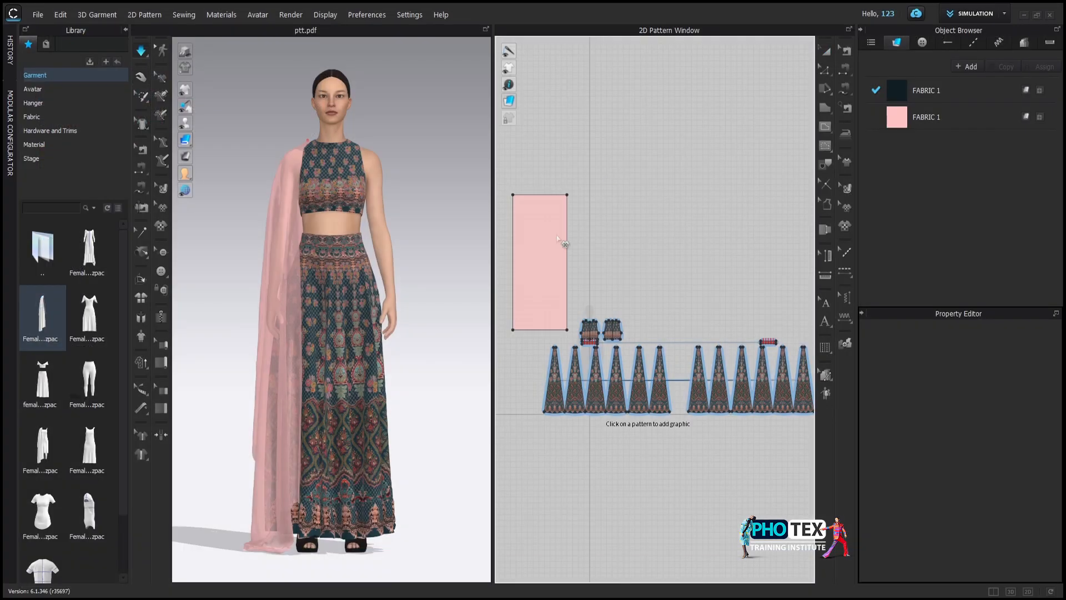
pyautogui.click(538, 257)
pyautogui.click(502, 240)
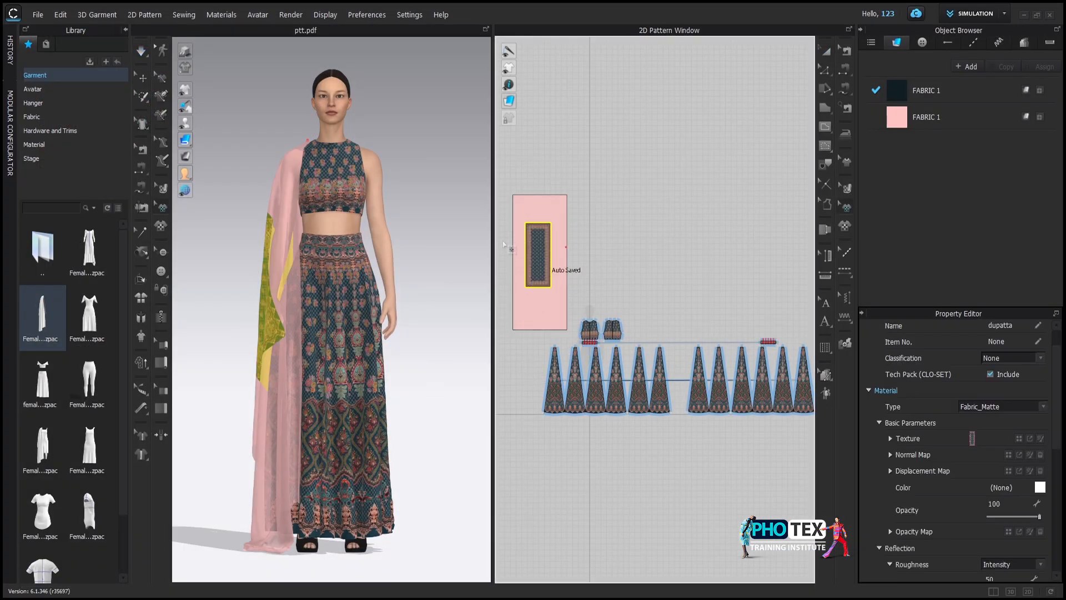
# Step: Enlarge and reposition the dupatta graphic so that it covers the whole dupatta piece
pyautogui.scroll(5, 506, 242)
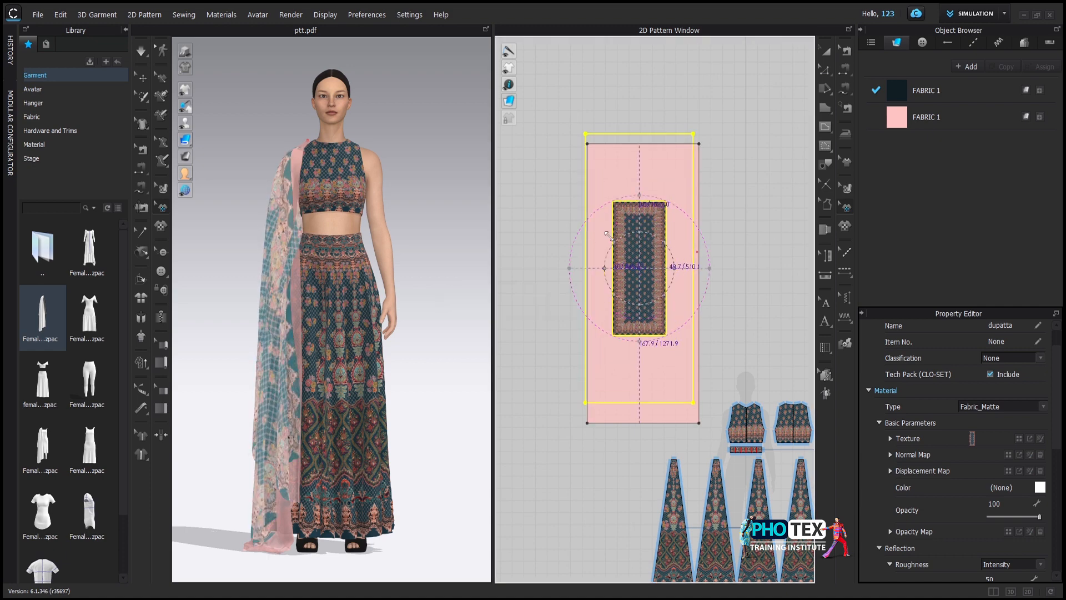
pyautogui.moveTo(609, 236); pyautogui.dragTo(606, 234)
pyautogui.moveTo(649, 187); pyautogui.dragTo(653, 201)
pyautogui.click(563, 252)
# Step: Recolour the dupatta's pink base fabric to a muted teal that matches the print
pyautogui.moveTo(356, 333); pyautogui.dragTo(450, 333)
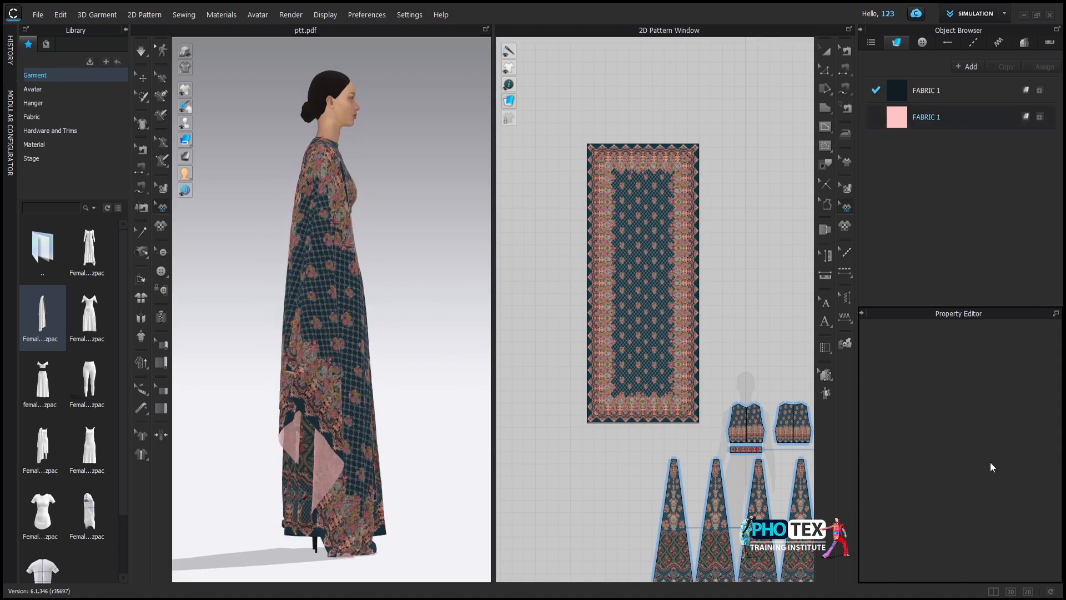
pyautogui.click(927, 117)
pyautogui.click(991, 463)
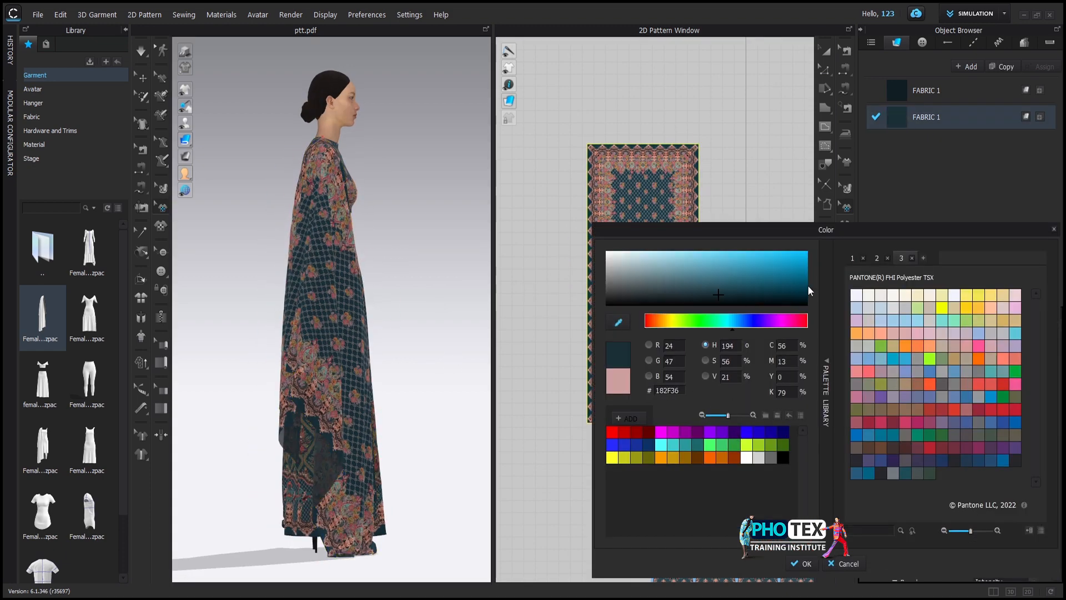
pyautogui.click(802, 564)
# Step: Check the printed dupatta from behind, then simulate the outfit and settle the dupatta's drape
pyautogui.moveTo(349, 435); pyautogui.dragTo(321, 422)
pyautogui.click(322, 422)
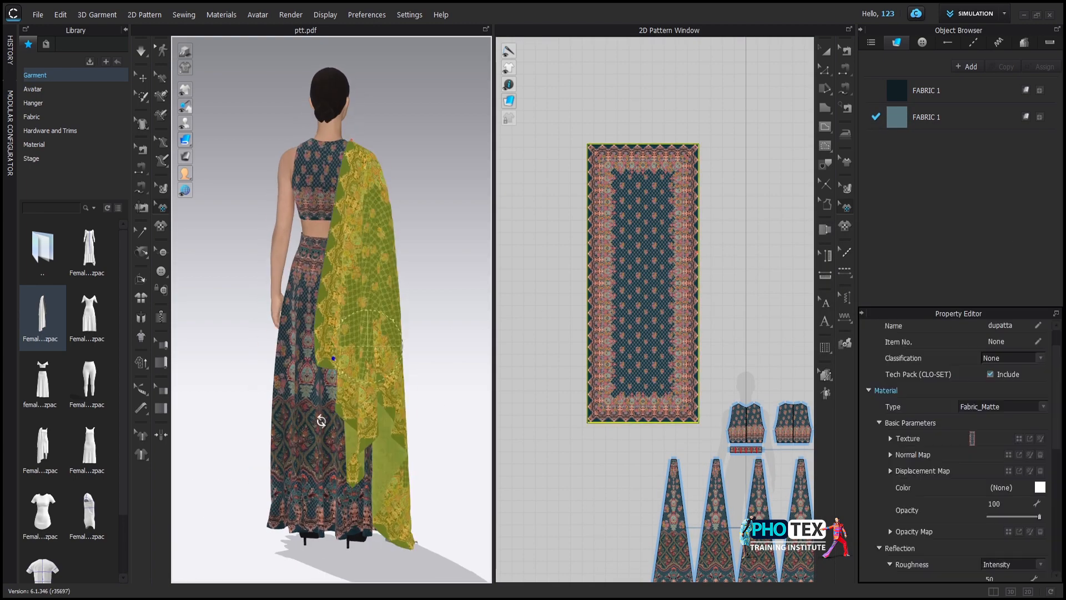
pyautogui.click(221, 210)
pyautogui.press('space')
pyautogui.moveTo(386, 366); pyautogui.dragTo(356, 444)
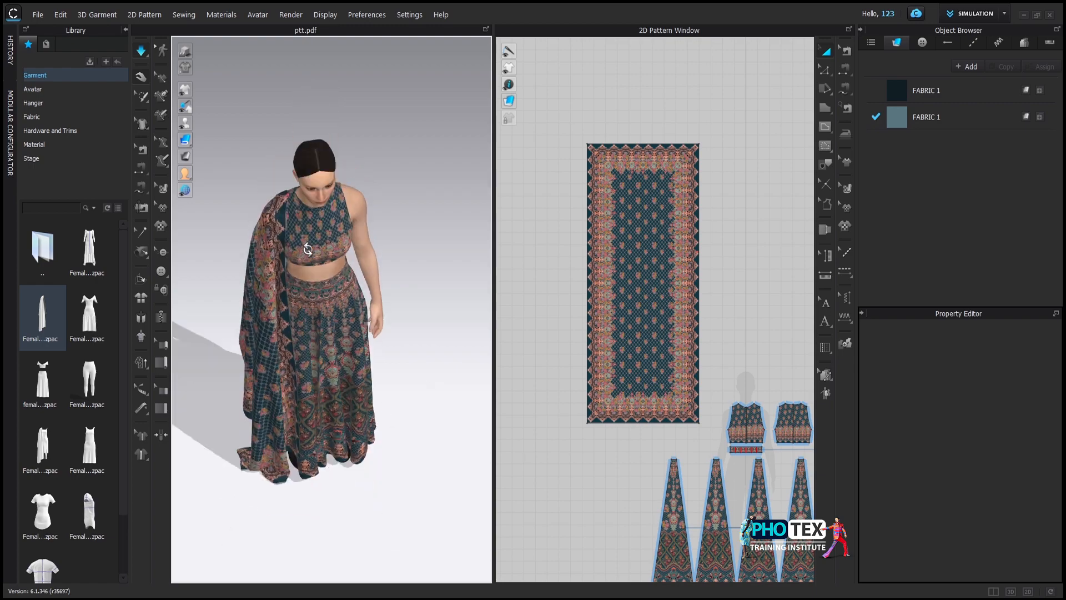
# Step: Examine the dupatta border, waistband and choli prints up close on the avatar, including the shoulder area
pyautogui.scroll(8, 270, 199)
pyautogui.moveTo(342, 326); pyautogui.dragTo(351, 383)
pyautogui.scroll(-8, 350, 408)
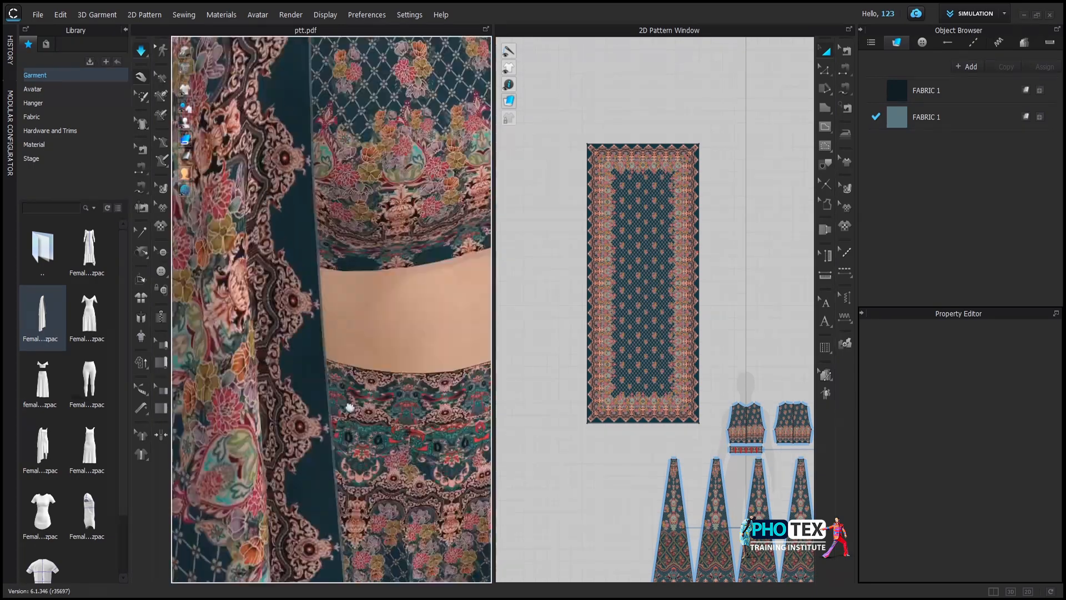
pyautogui.scroll(4, 328, 255)
pyautogui.moveTo(328, 267); pyautogui.dragTo(307, 284)
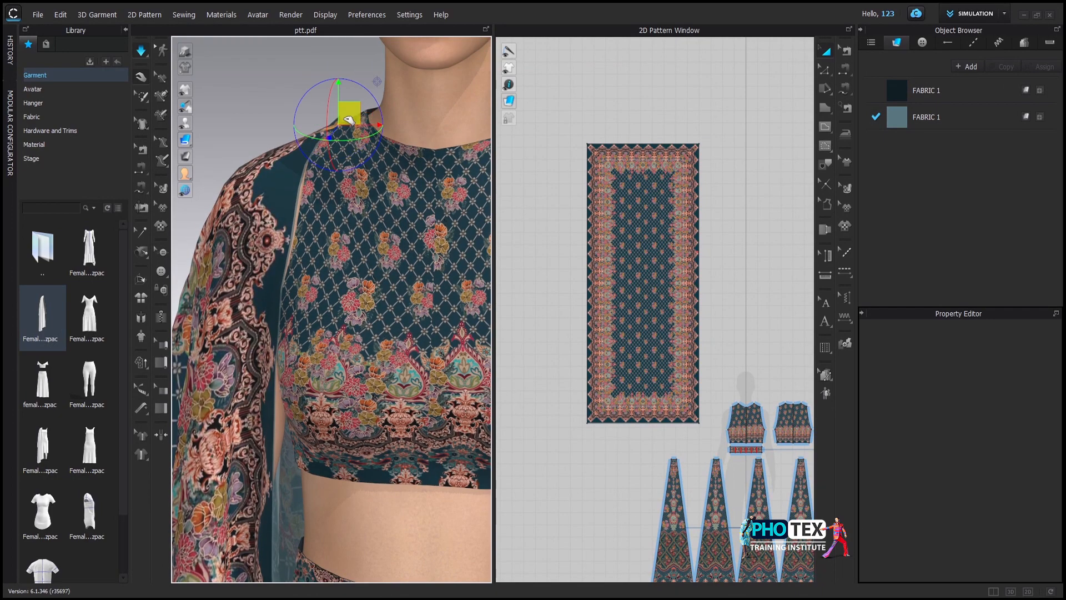
pyautogui.click(428, 227)
pyautogui.scroll(-8, 444, 198)
pyautogui.click(447, 191)
pyautogui.moveTo(389, 389); pyautogui.dragTo(289, 407)
# Step: Hide the dupatta piece on the avatar so only the choli and skirt are shown
pyautogui.click(643, 283)
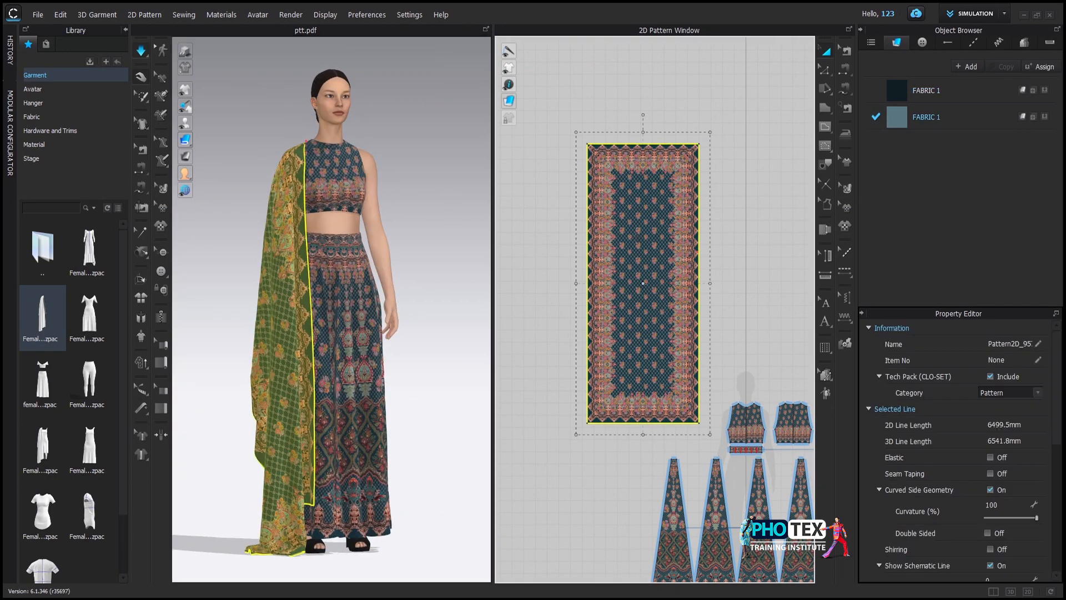
pyautogui.rightClick(636, 283)
pyautogui.click(675, 311)
pyautogui.moveTo(402, 364)
pyautogui.mouseDown()
pyautogui.moveTo(429, 366)
pyautogui.moveTo(389, 355)
pyautogui.mouseUp()
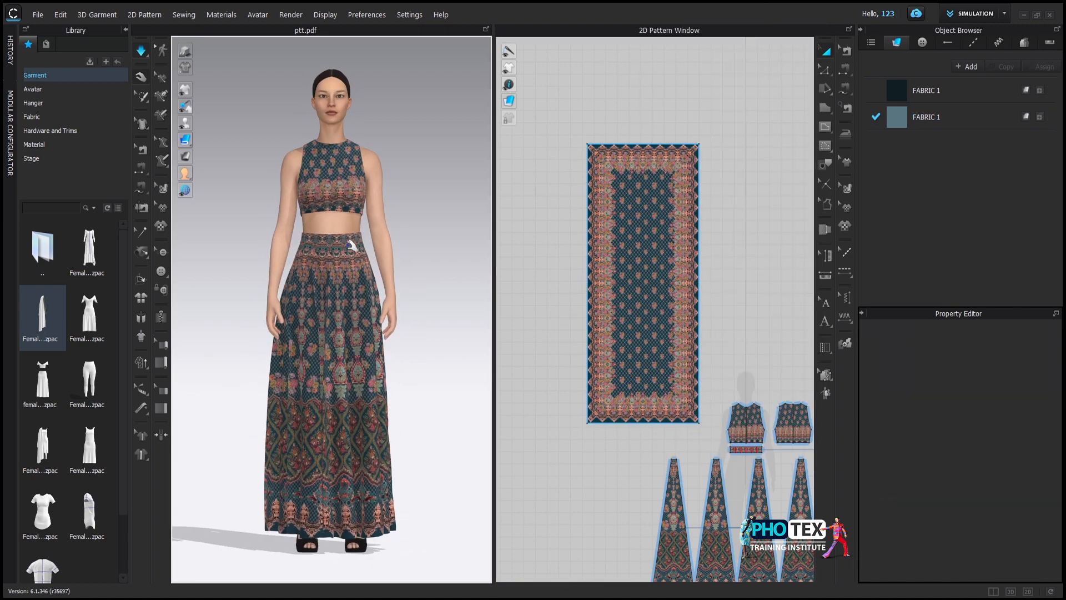
# Step: Show only the 3D view and pull the skirt hem in different directions to test its flare
pyautogui.click(1028, 589)
pyautogui.moveTo(473, 455); pyautogui.dragTo(132, 427)
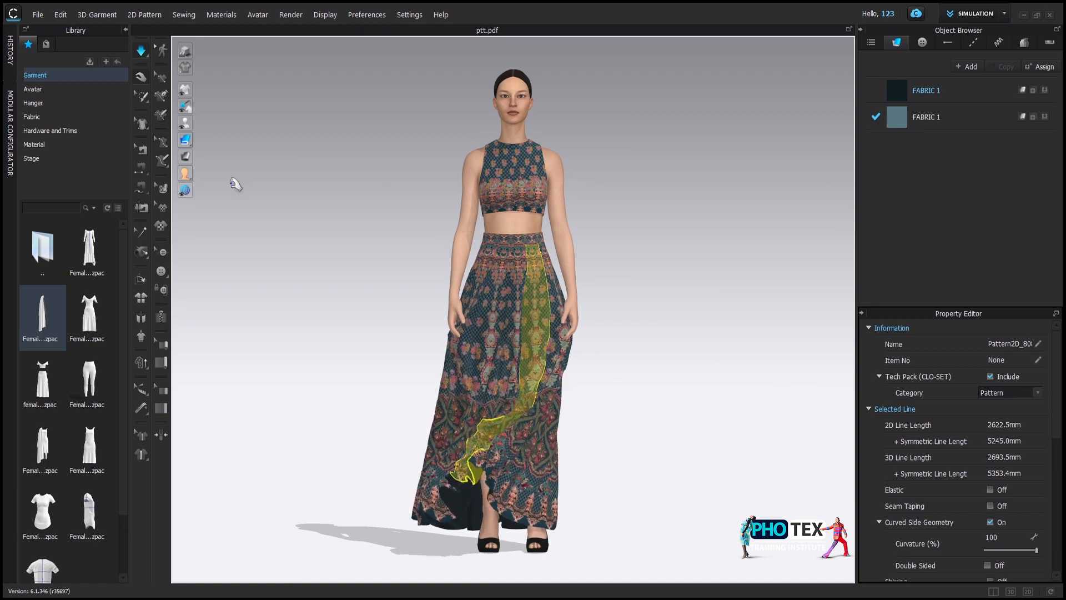
pyautogui.moveTo(932, 436); pyautogui.dragTo(916, 434)
pyautogui.click(642, 406)
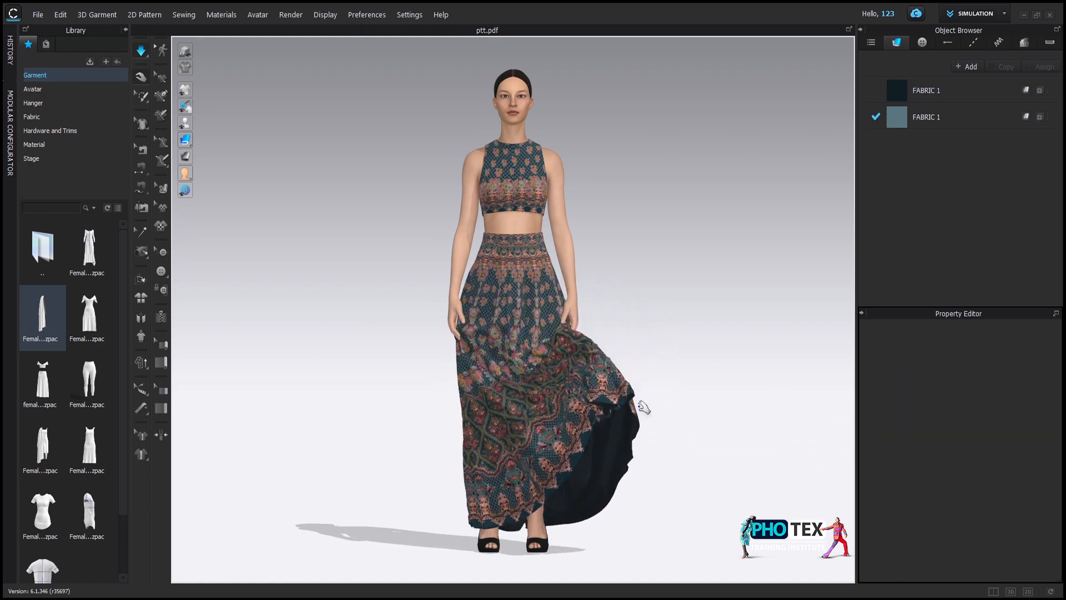
pyautogui.moveTo(821, 428); pyautogui.dragTo(622, 578)
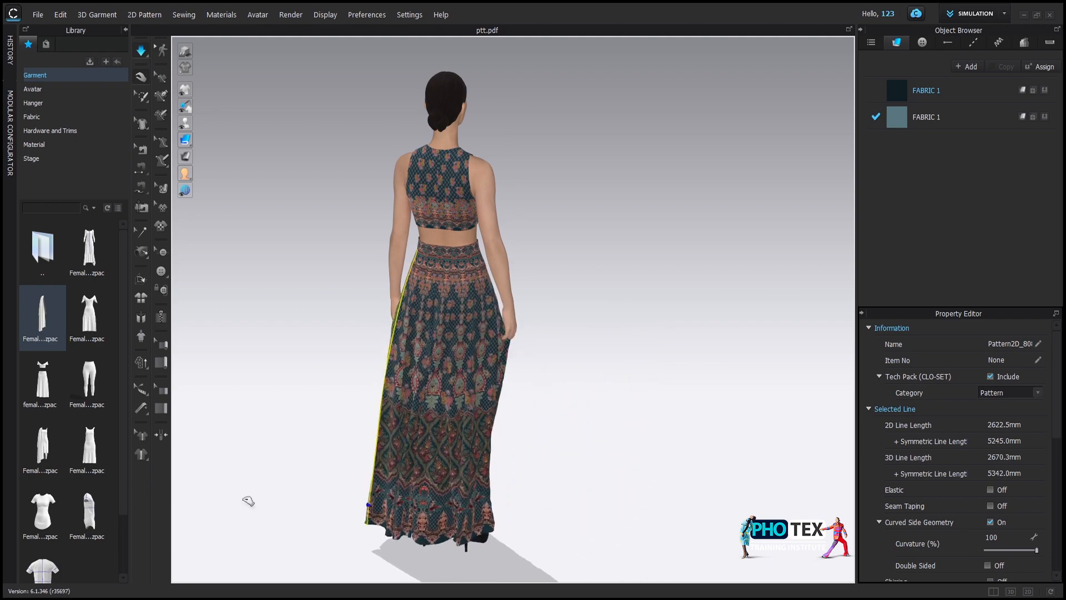
# Step: View the outfit from behind and pull the skirt panels again while simulating
pyautogui.moveTo(248, 501); pyautogui.dragTo(208, 408)
pyautogui.moveTo(492, 409); pyautogui.dragTo(577, 439)
pyautogui.moveTo(745, 458); pyautogui.dragTo(499, 436)
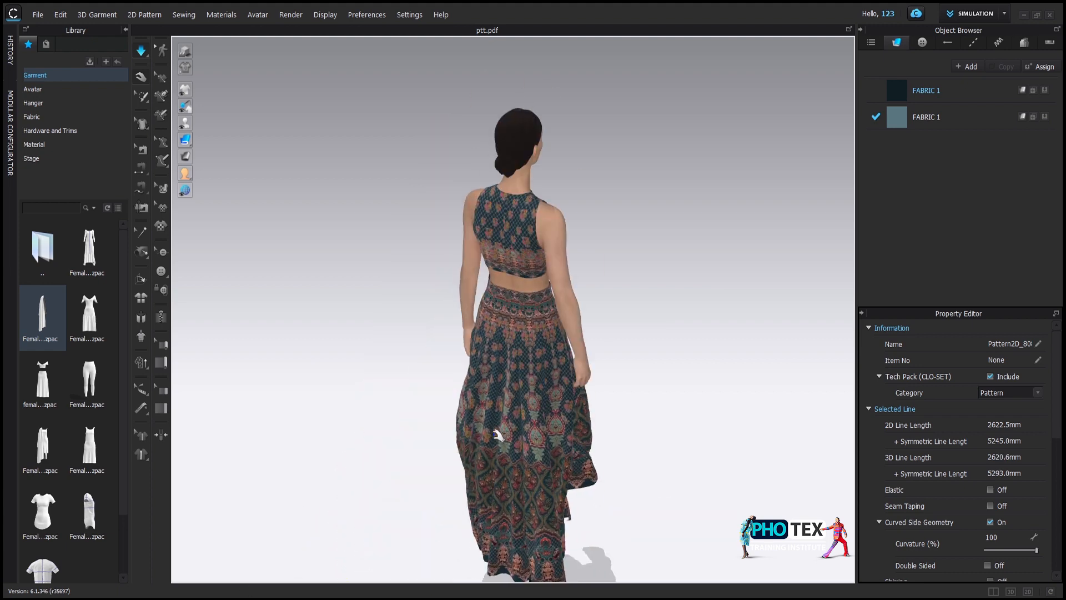
pyautogui.moveTo(559, 500); pyautogui.dragTo(448, 454)
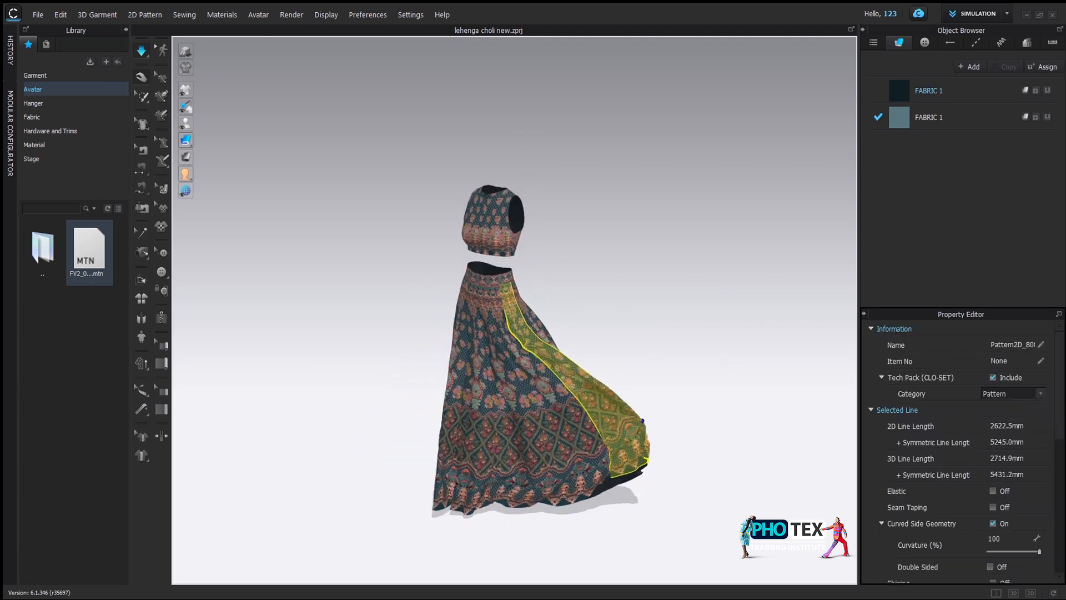
# Step: Examine the printed choli and skirt without the avatar, from several angles and up close
pyautogui.moveTo(664, 373); pyautogui.dragTo(414, 344)
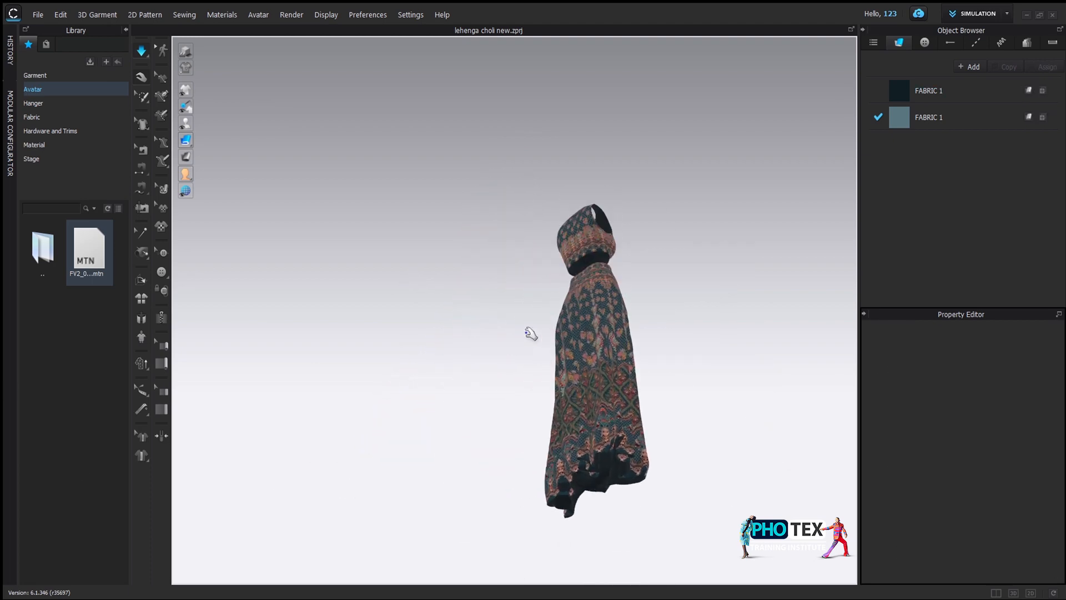
pyautogui.moveTo(531, 334); pyautogui.dragTo(500, 292)
pyautogui.scroll(5, 598, 322)
pyautogui.click(539, 300)
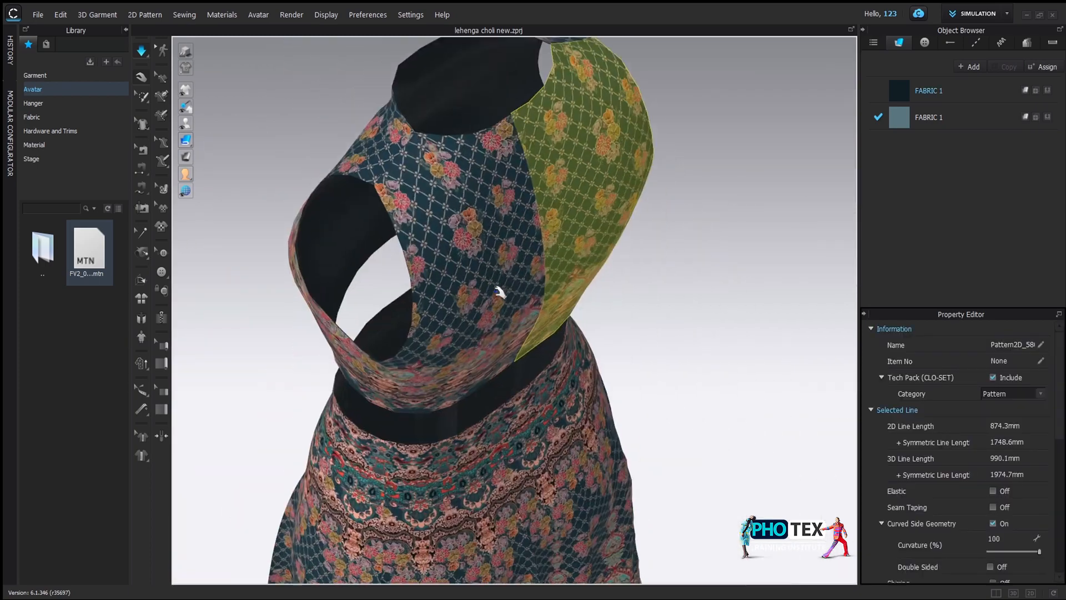
pyautogui.scroll(-10, 419, 381)
pyautogui.moveTo(419, 381); pyautogui.dragTo(458, 367)
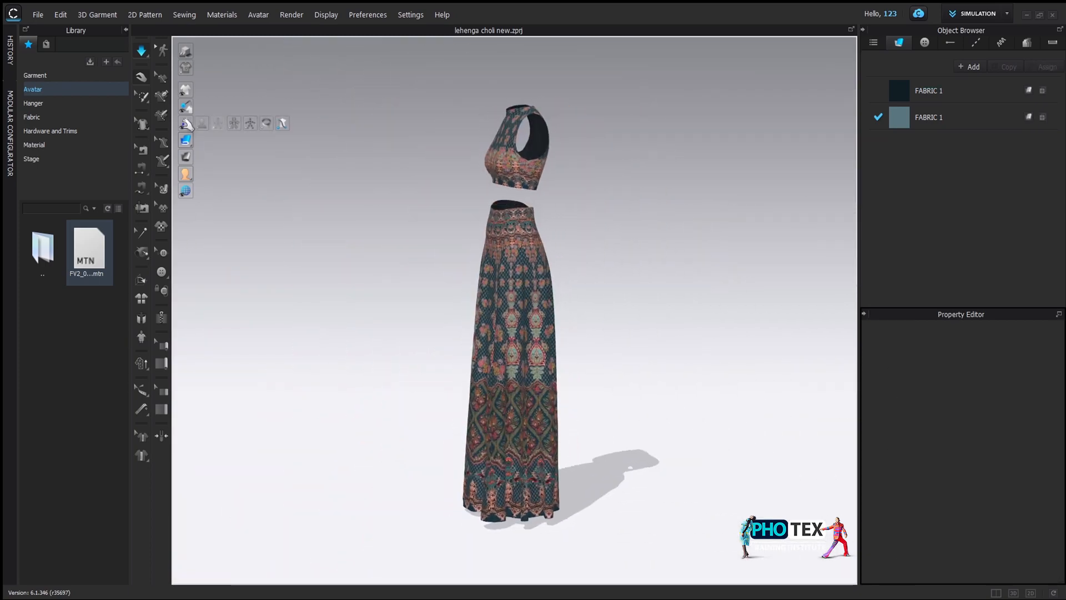
# Step: Show the avatar as a plain white mannequin and pull a skirt panel outward at the hem
pyautogui.moveTo(286, 252); pyautogui.dragTo(437, 331)
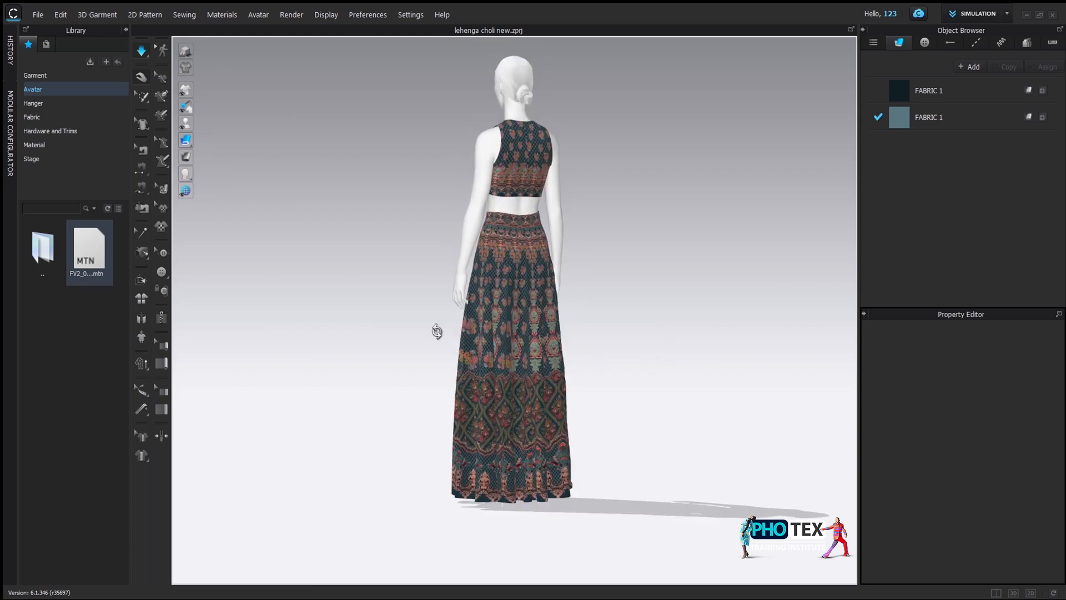
pyautogui.scroll(6, 543, 200)
pyautogui.moveTo(543, 200); pyautogui.dragTo(547, 333)
pyautogui.moveTo(411, 489); pyautogui.dragTo(526, 373)
pyautogui.scroll(-2, 526, 373)
pyautogui.scroll(-5, 526, 374)
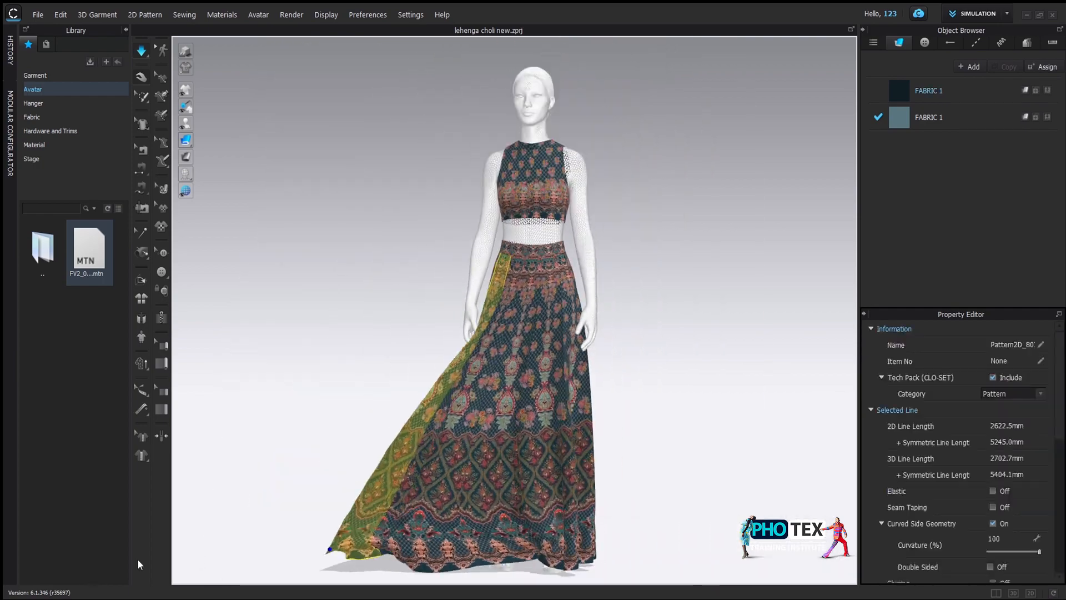